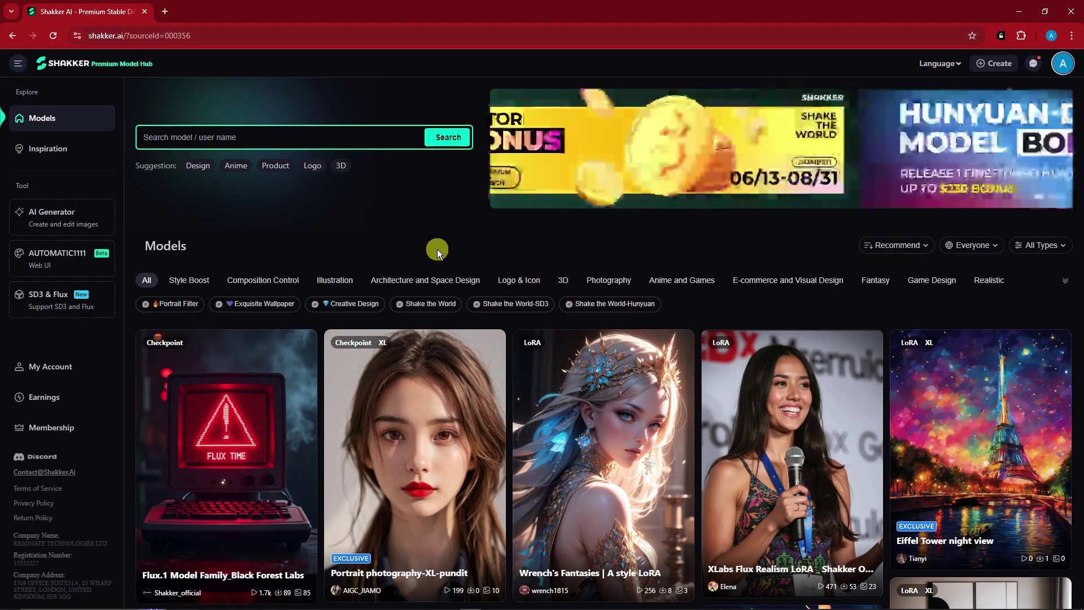
- Open the Membership pricing page from the sidebar, showing the Free, Basic and Advanced plans
{"action": "scroll", "coordinate": [407, 246], "scroll_direction": "down", "scroll_amount": 1}
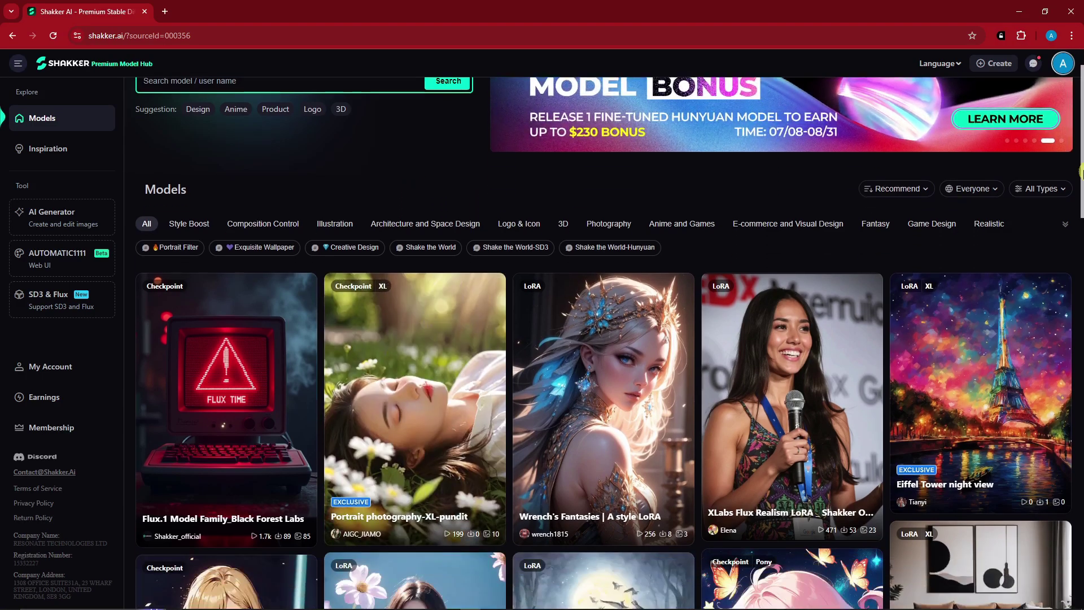
{"action": "left_click_drag", "start_coordinate": [1078, 155], "coordinate": [1078, 257]}
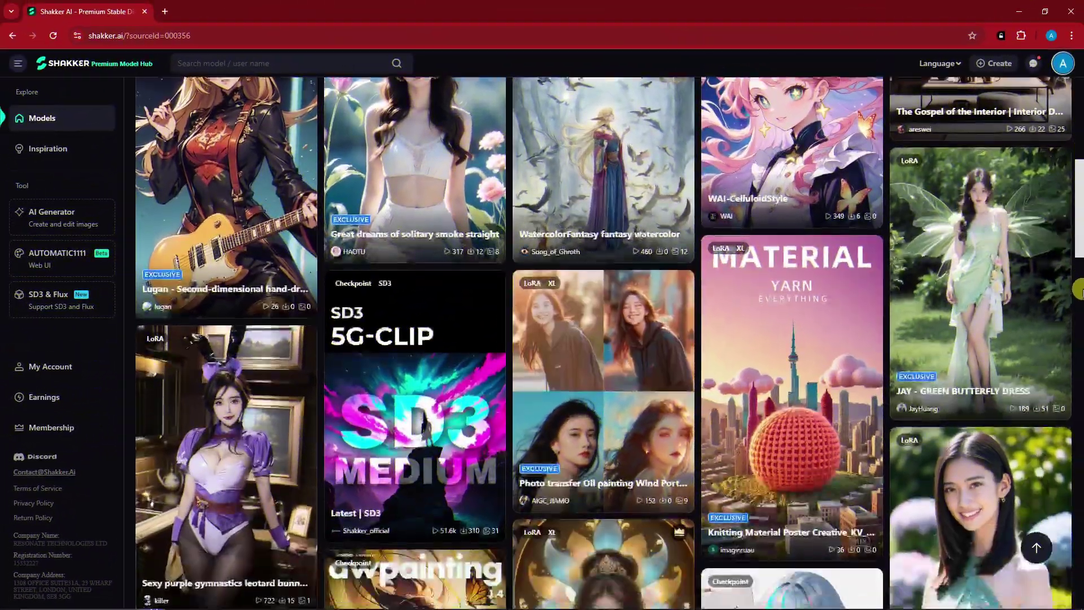
{"action": "scroll", "coordinate": [1079, 290], "scroll_direction": "up", "scroll_amount": 6}
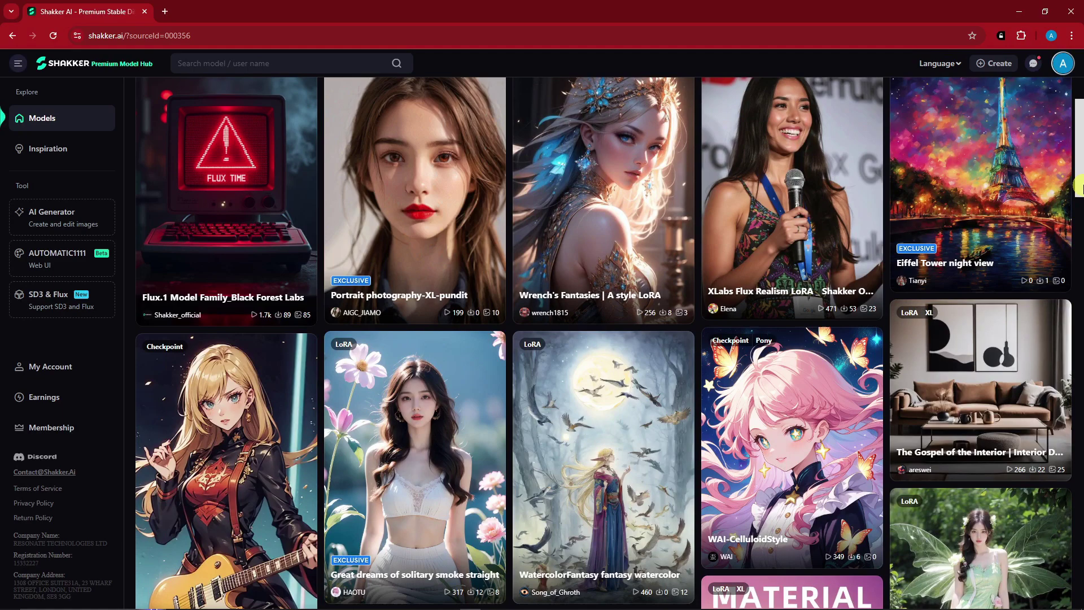
{"action": "scroll", "coordinate": [1080, 186], "scroll_direction": "up", "scroll_amount": 5}
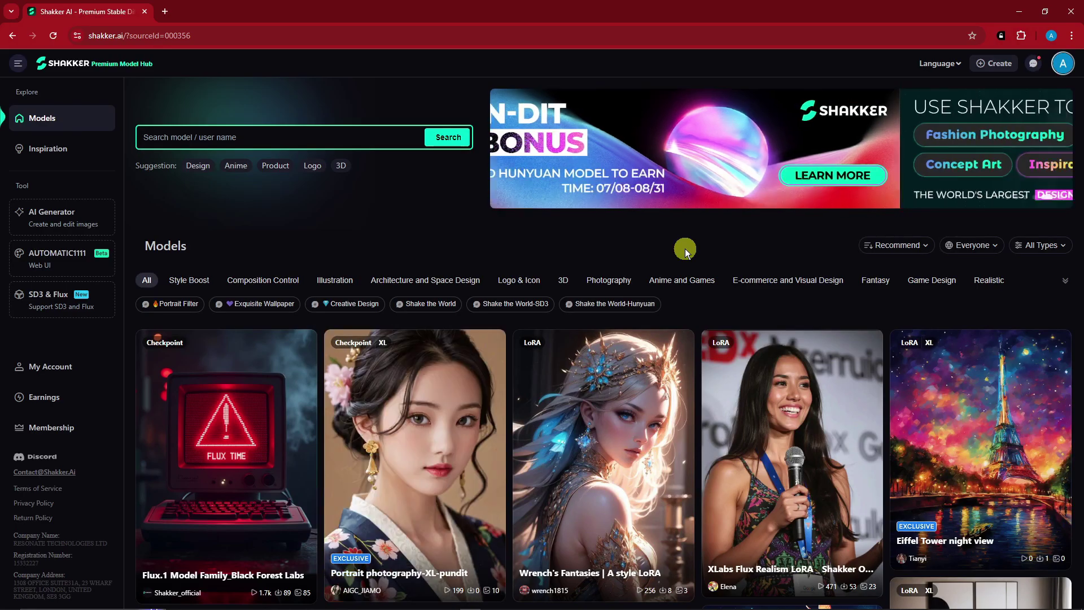
{"action": "left_click", "coordinate": [51, 427]}
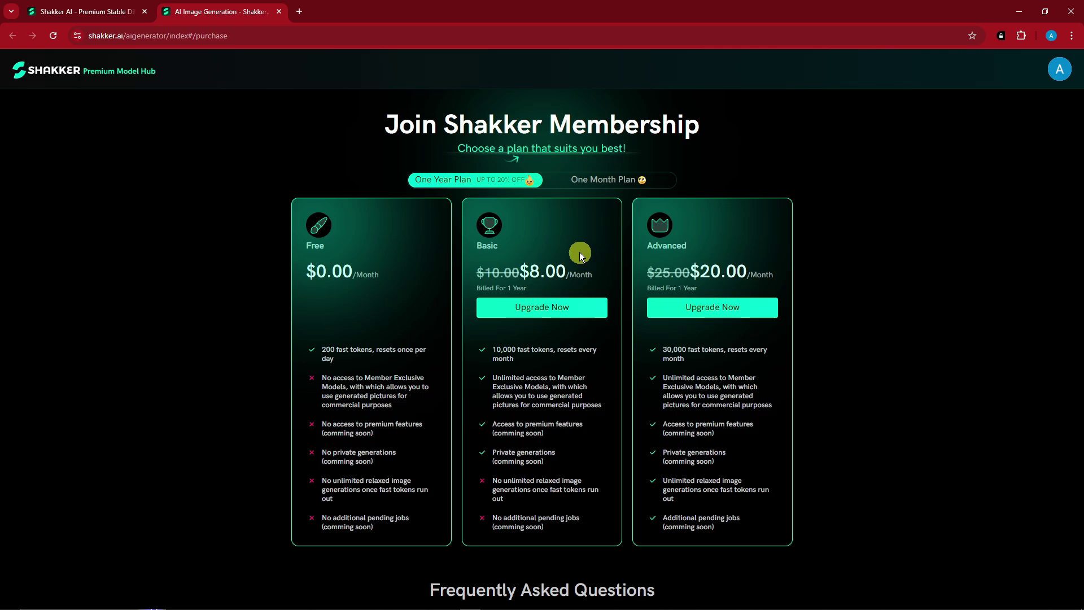
- Compare monthly prices (Basic $10, Advanced $25) against the discounted one-year plan prices
{"action": "left_click", "coordinate": [602, 182]}
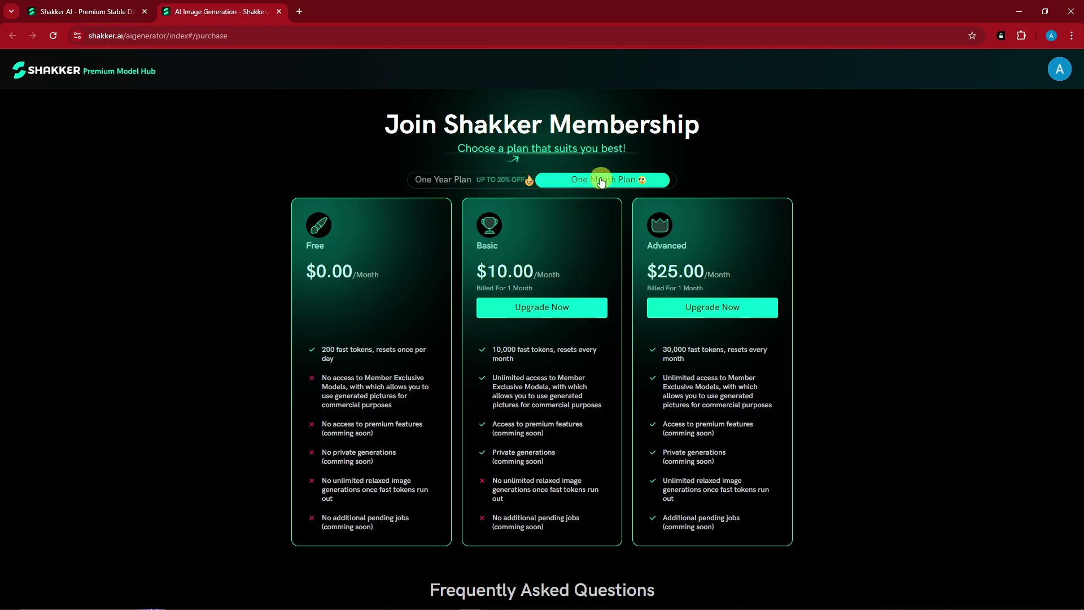
{"action": "left_click", "coordinate": [489, 185]}
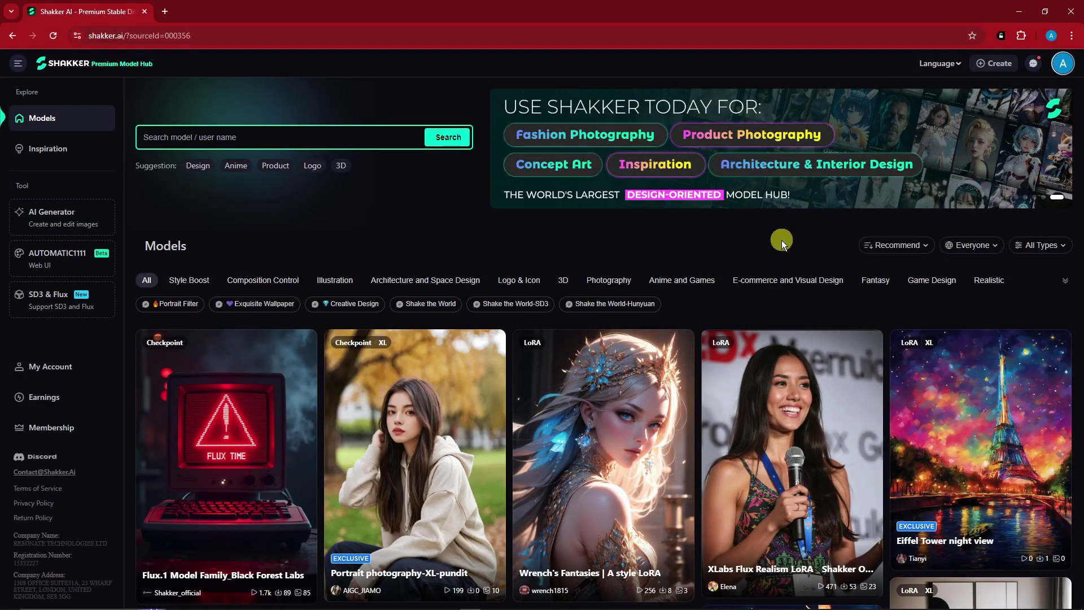
{"action": "scroll", "coordinate": [770, 302], "scroll_direction": "down", "scroll_amount": 3}
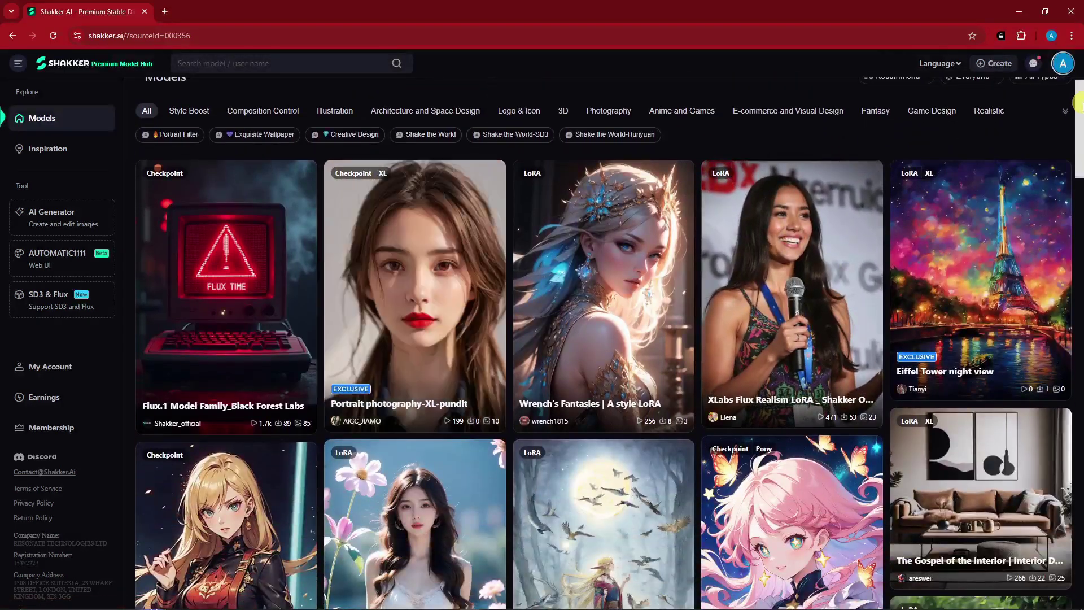
{"action": "mouse_move", "coordinate": [1079, 105]}
{"action": "left_mouse_down"}
{"action": "mouse_move", "coordinate": [1080, 255]}
{"action": "mouse_move", "coordinate": [1080, 84]}
{"action": "left_mouse_up"}
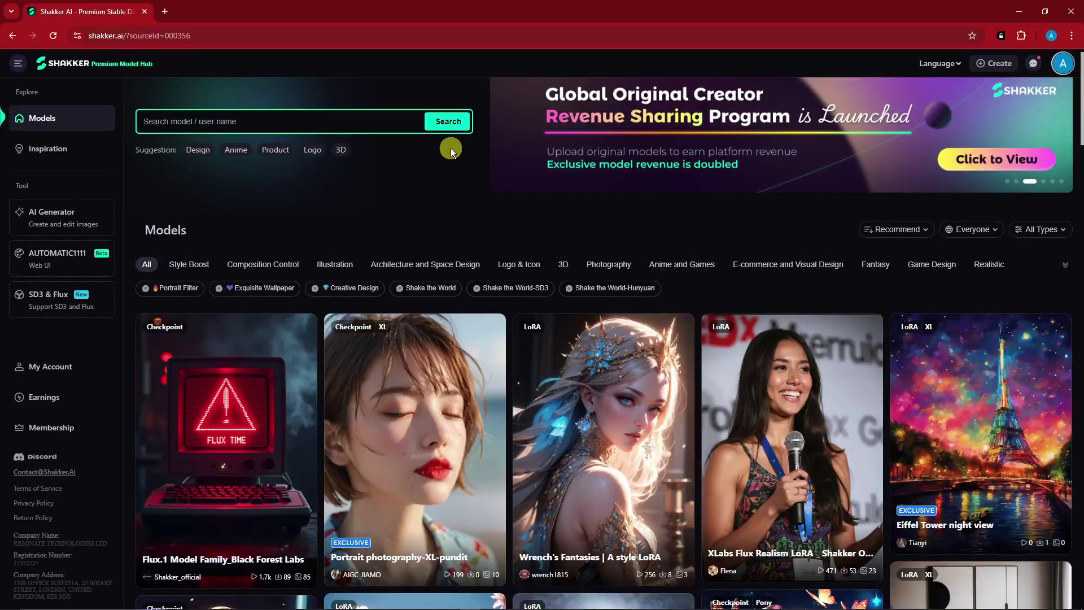
{"action": "left_click_drag", "start_coordinate": [1080, 110], "coordinate": [1080, 102]}
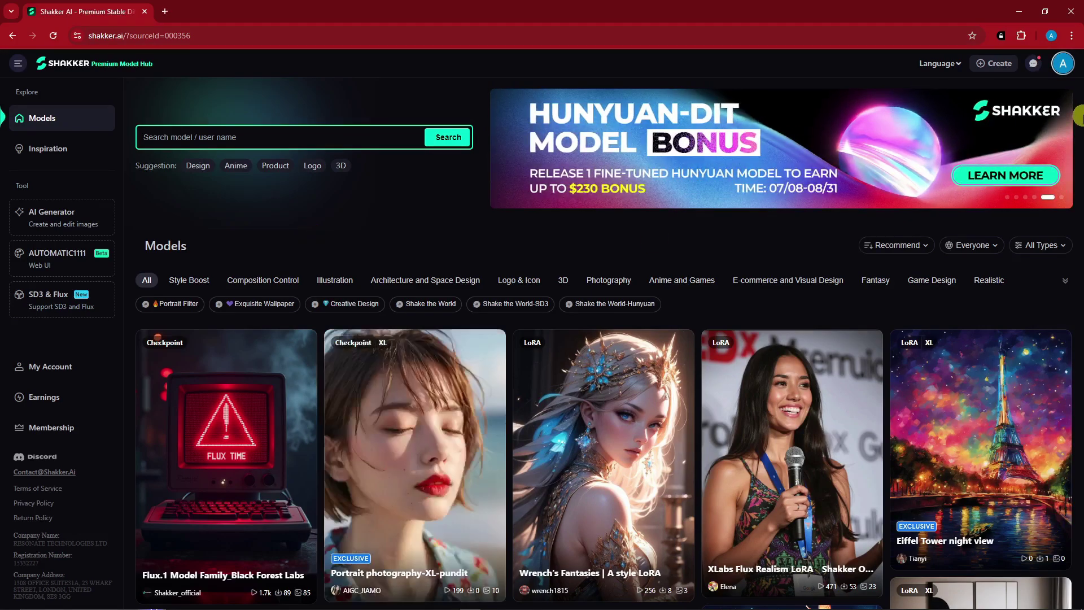
{"action": "left_click_drag", "start_coordinate": [1080, 106], "coordinate": [1080, 384]}
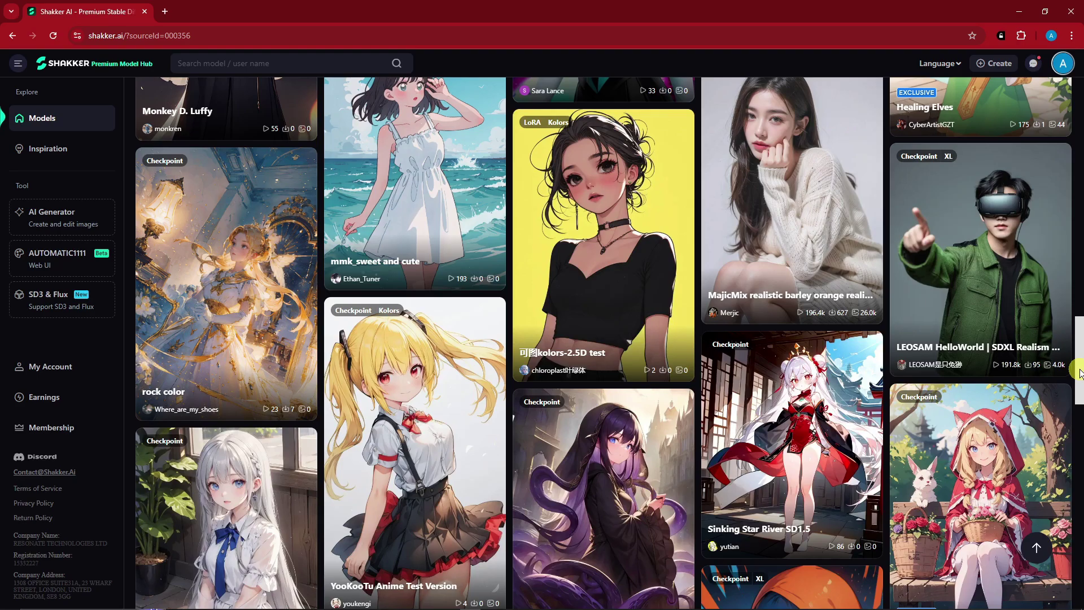
{"action": "left_click_drag", "start_coordinate": [1080, 373], "coordinate": [1080, 492]}
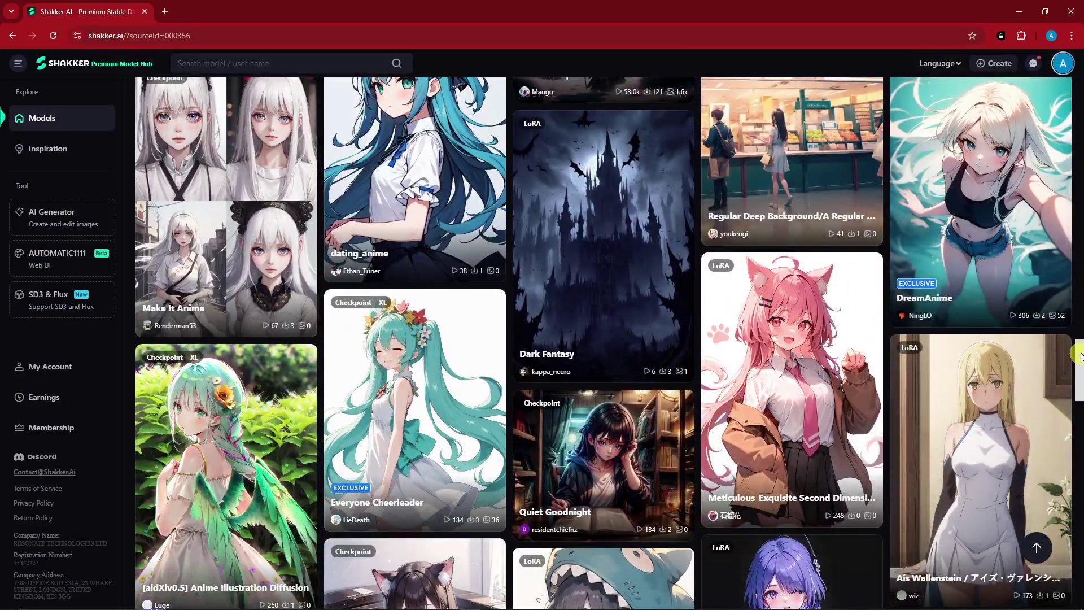
{"action": "left_click_drag", "start_coordinate": [1080, 355], "coordinate": [1079, 79]}
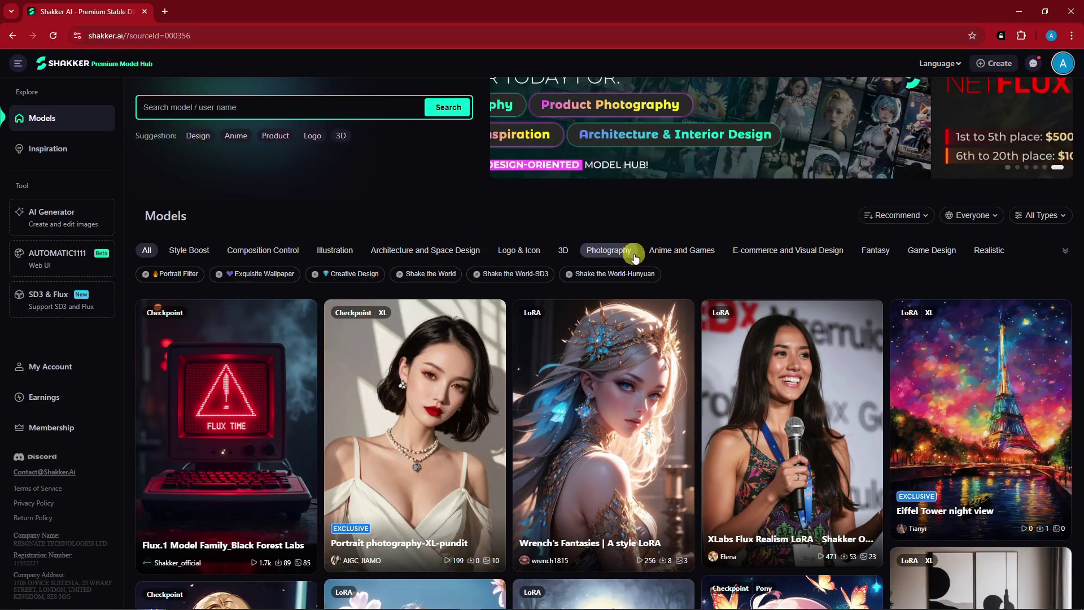
- Browse the E-commerce, Fantasy and Game Design categories, ending on Realistic
{"action": "left_click", "coordinate": [759, 251]}
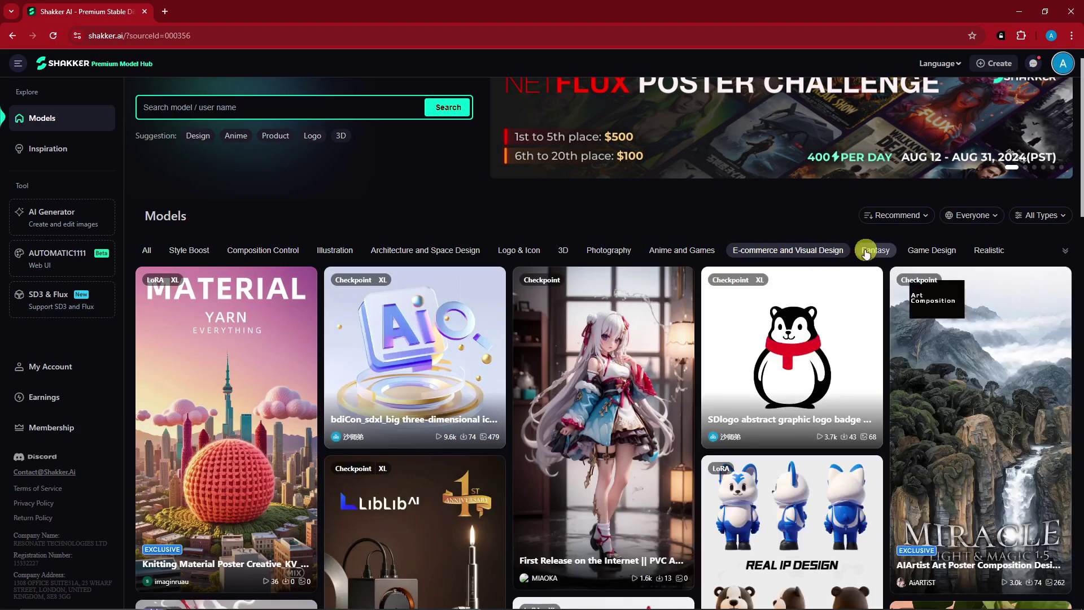
{"action": "left_click", "coordinate": [866, 251]}
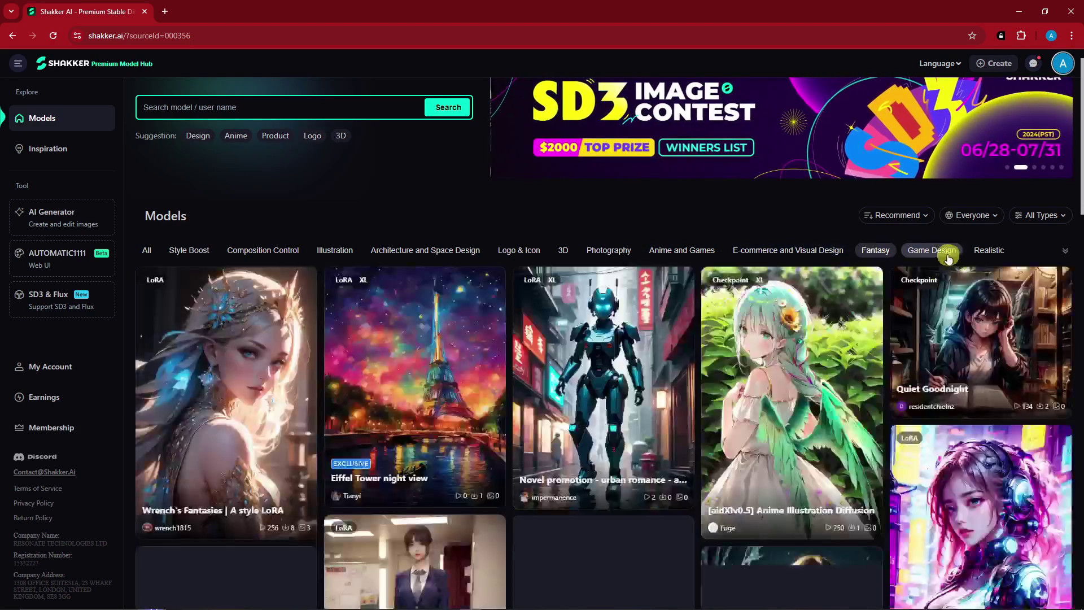
{"action": "left_click", "coordinate": [948, 254]}
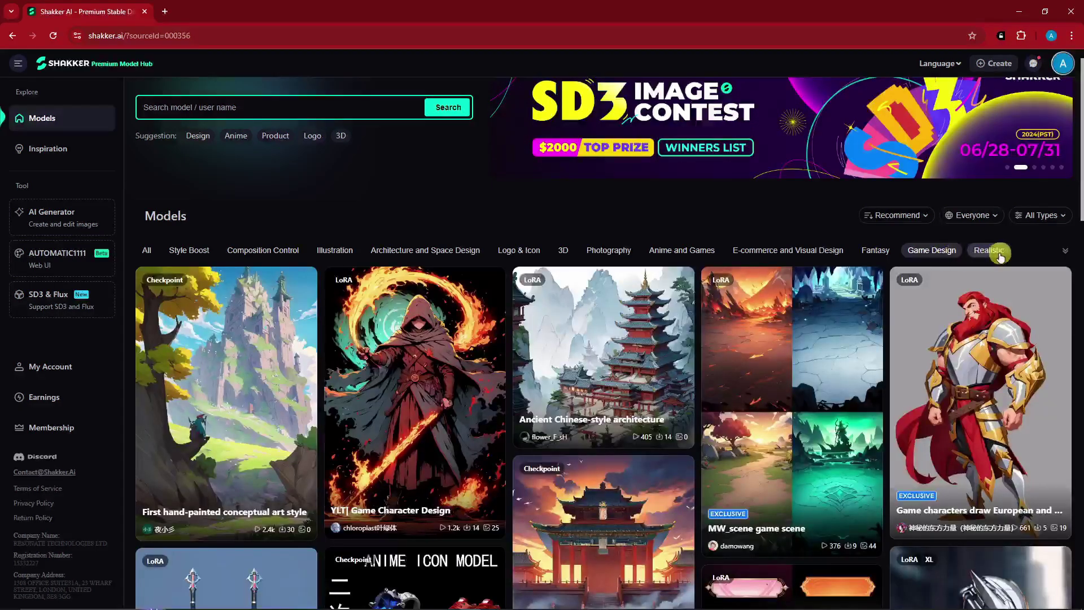
{"action": "left_click", "coordinate": [1000, 254]}
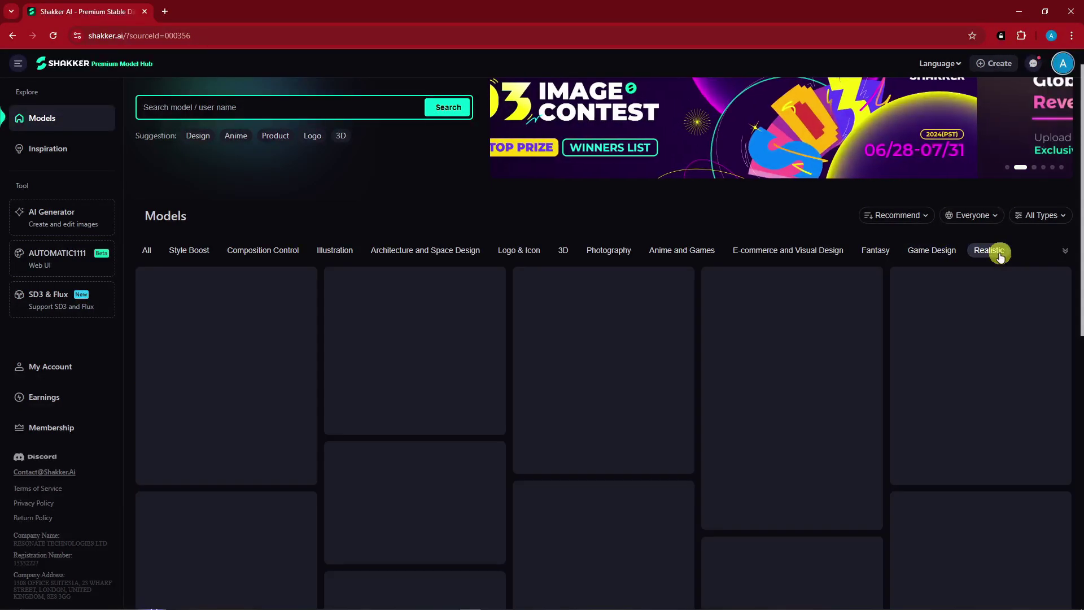
- Try Highest Popularity and Newest sorting, return to Recommend, and open the Everyone audience list
{"action": "left_click", "coordinate": [917, 219]}
{"action": "left_click", "coordinate": [920, 265]}
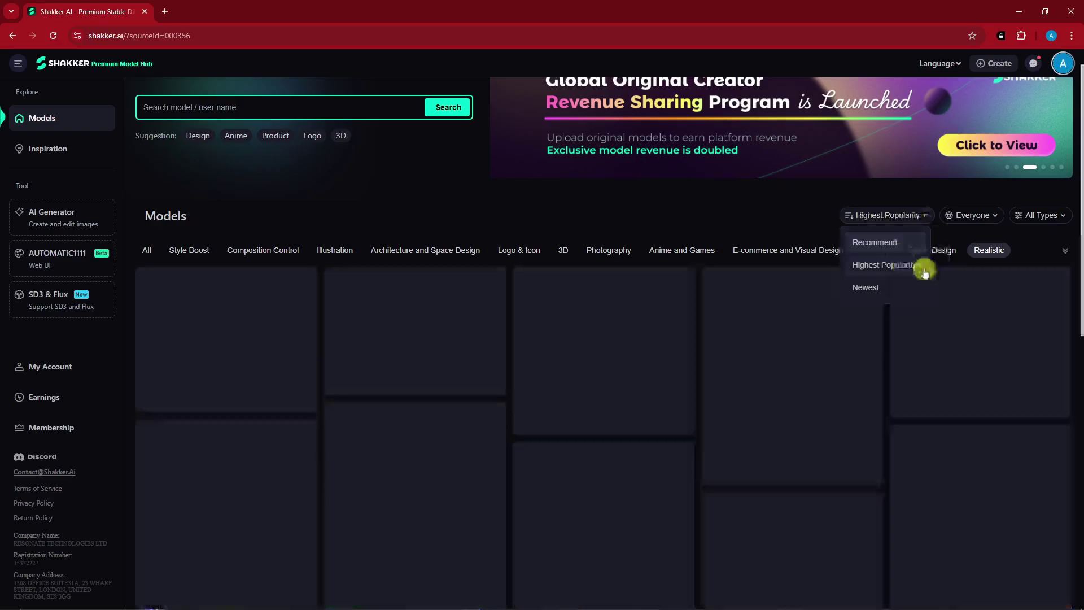
{"action": "left_click", "coordinate": [918, 217]}
{"action": "left_click", "coordinate": [885, 286]}
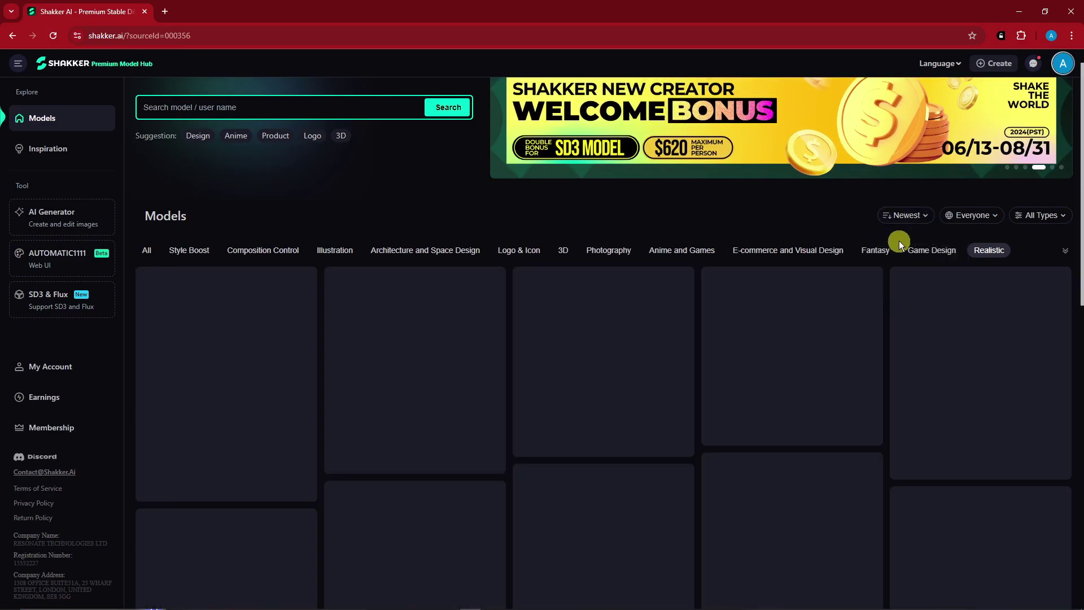
{"action": "left_click", "coordinate": [911, 219]}
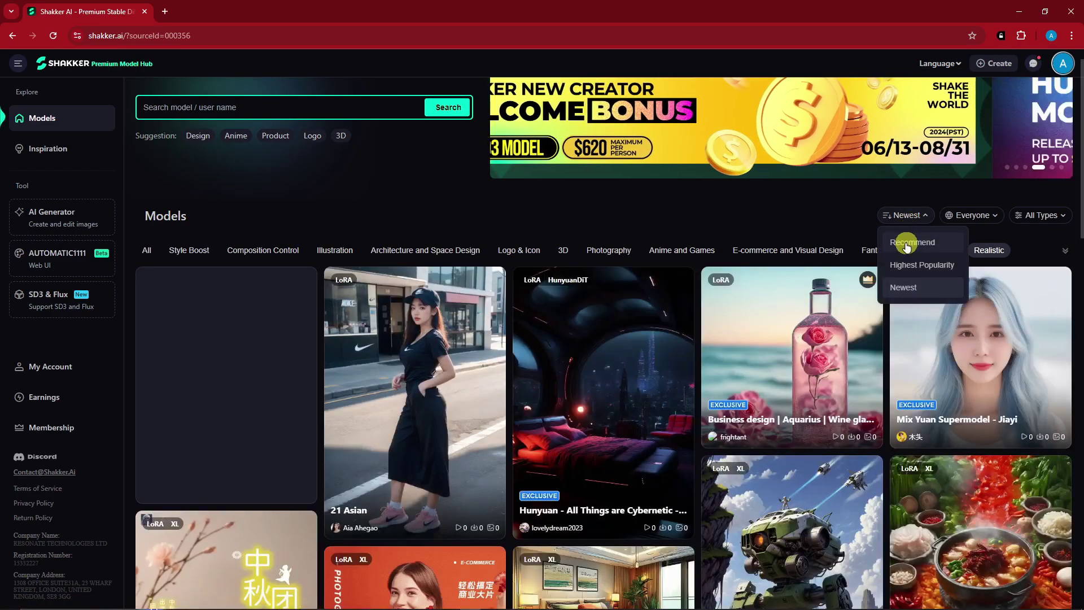
{"action": "left_click", "coordinate": [907, 242]}
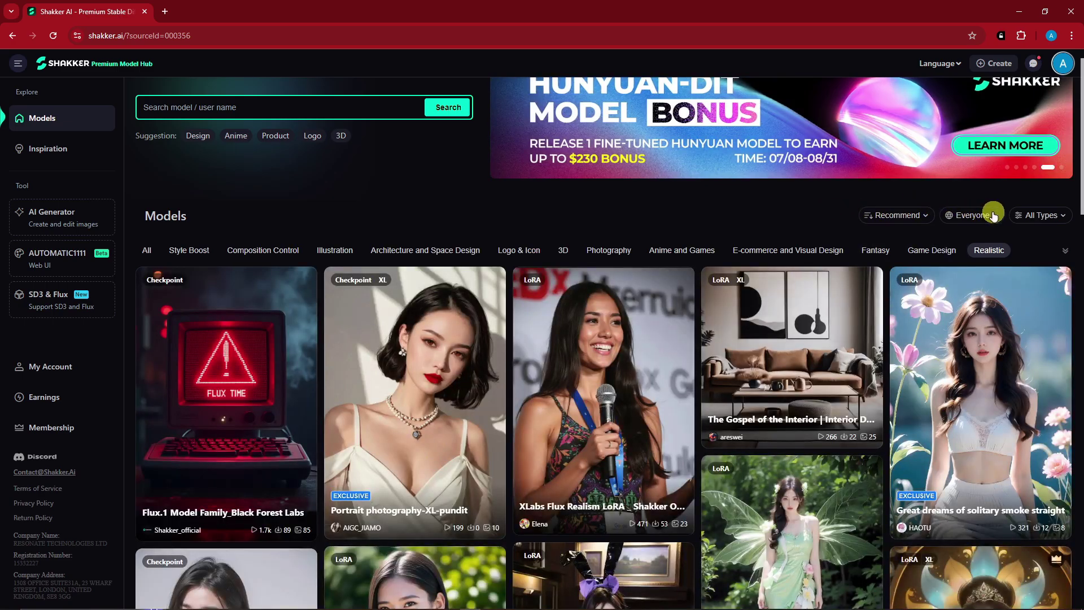
{"action": "left_click", "coordinate": [994, 216]}
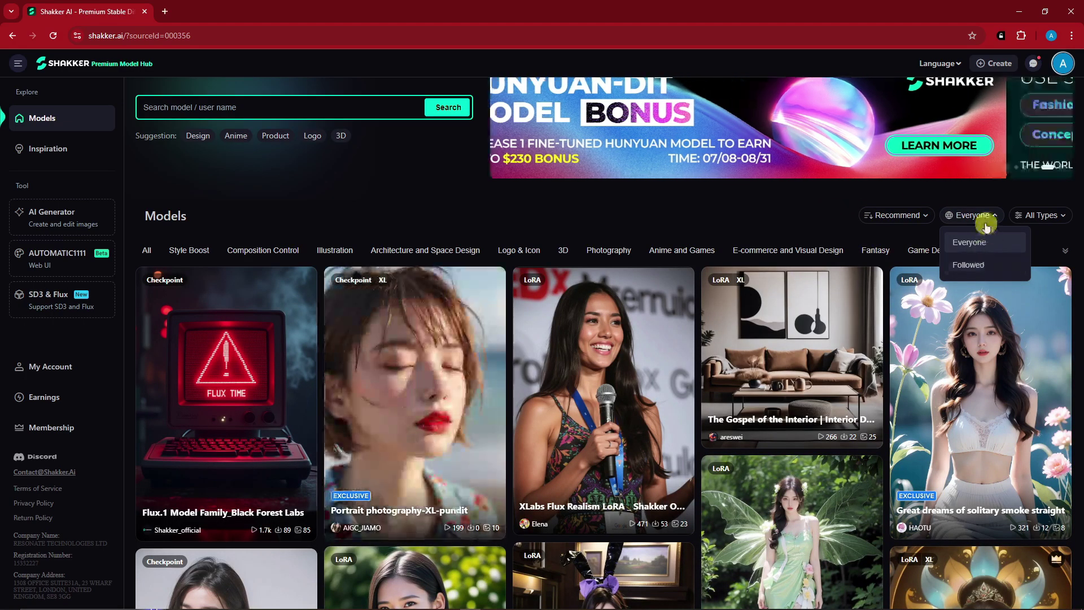
{"action": "left_click", "coordinate": [984, 219]}
{"action": "left_click", "coordinate": [1057, 222]}
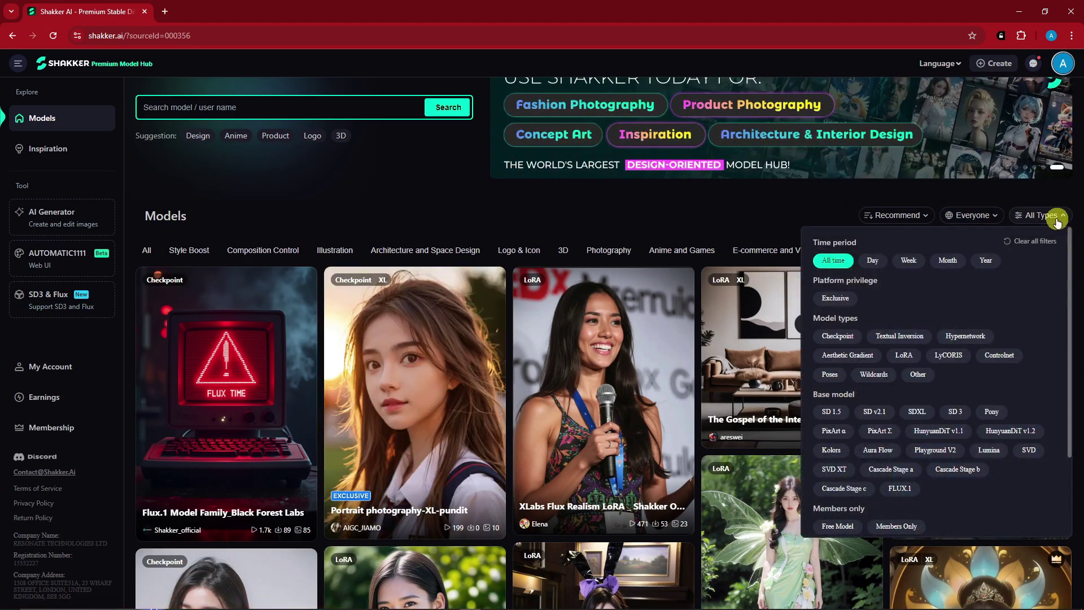
{"action": "scroll", "coordinate": [926, 285], "scroll_direction": "down", "scroll_amount": 2}
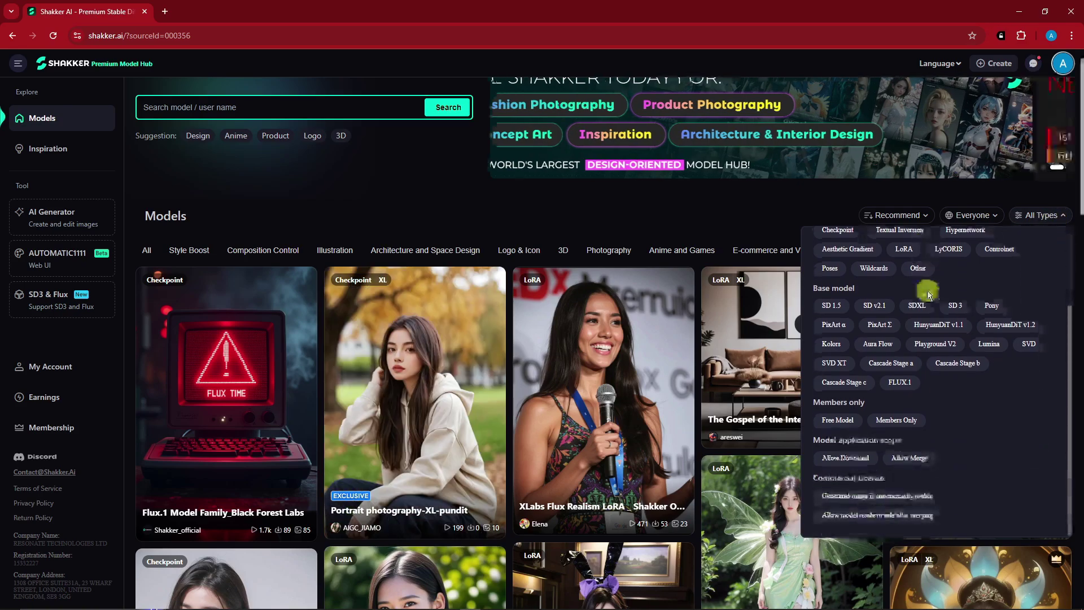
{"action": "scroll", "coordinate": [859, 377], "scroll_direction": "up", "scroll_amount": 1}
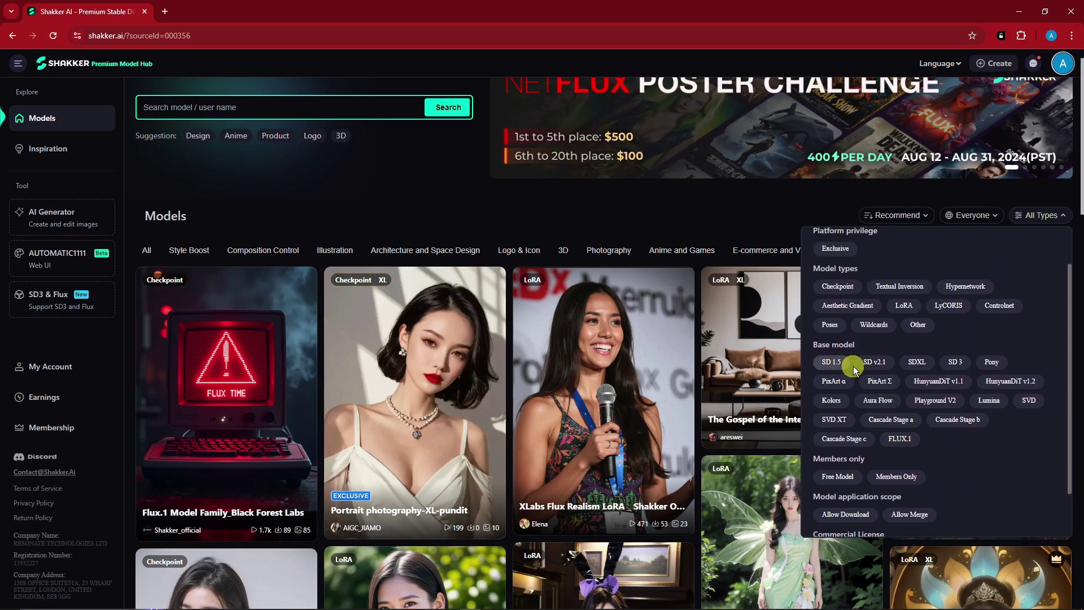
{"action": "scroll", "coordinate": [833, 435], "scroll_direction": "down", "scroll_amount": 1}
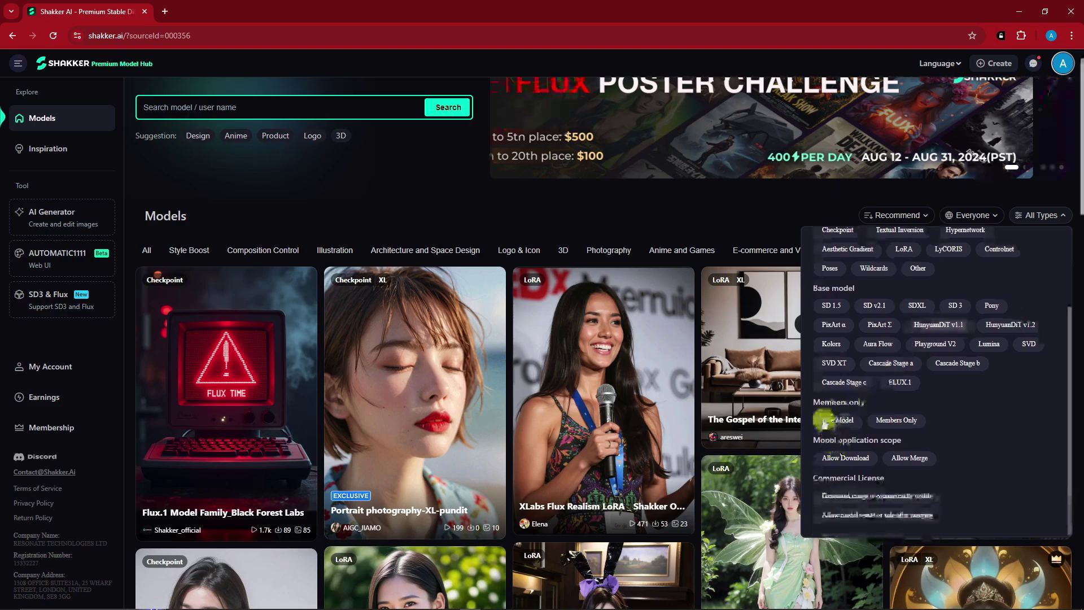
{"action": "scroll", "coordinate": [875, 440], "scroll_direction": "up", "scroll_amount": 1}
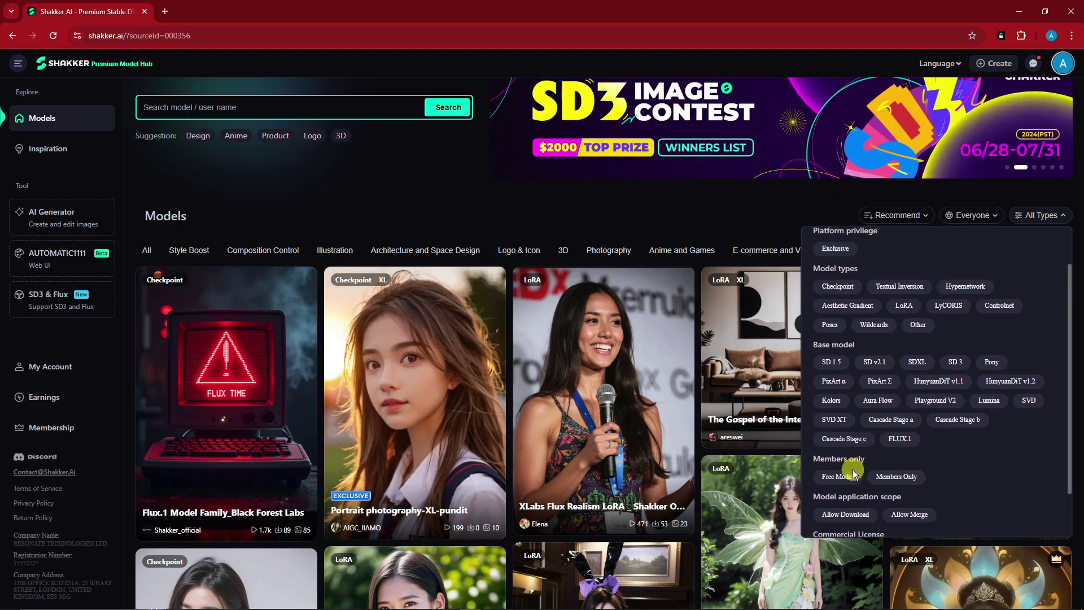
{"action": "scroll", "coordinate": [847, 464], "scroll_direction": "down", "scroll_amount": 1}
{"action": "scroll", "coordinate": [868, 472], "scroll_direction": "up", "scroll_amount": 2}
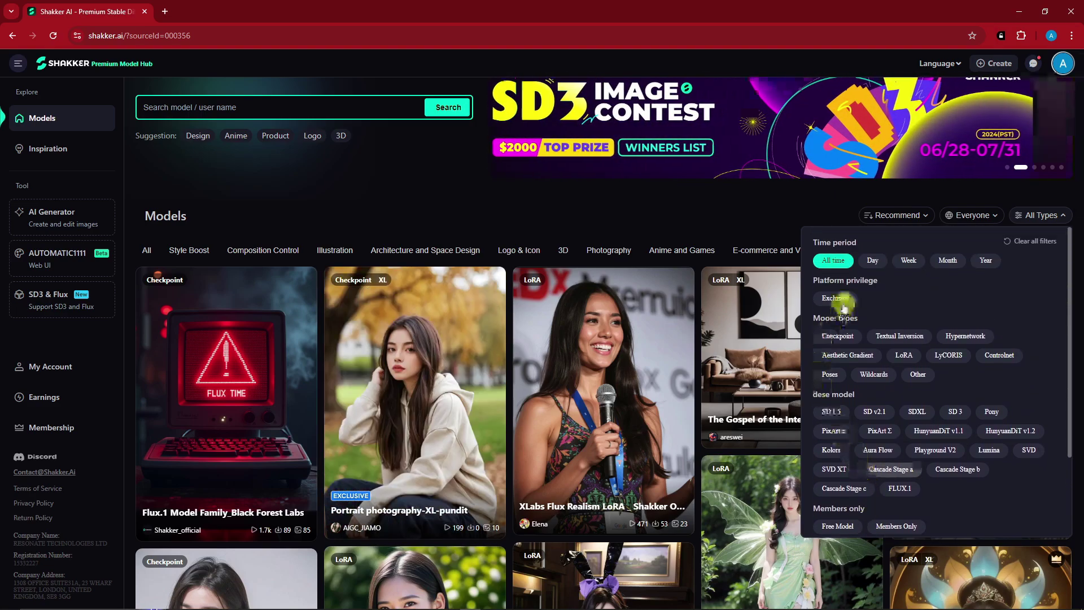
{"action": "left_click", "coordinate": [553, 206]}
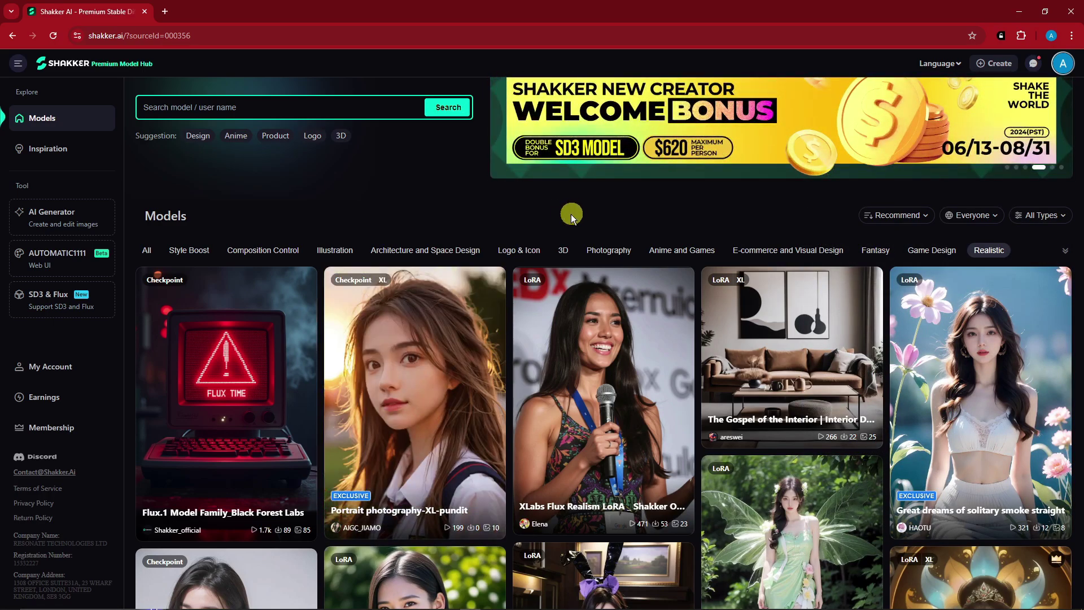
- Browse Composition Control, Illustration, Architecture and Logo & Icon models, ending on the Fantasy category
{"action": "left_click", "coordinate": [280, 251]}
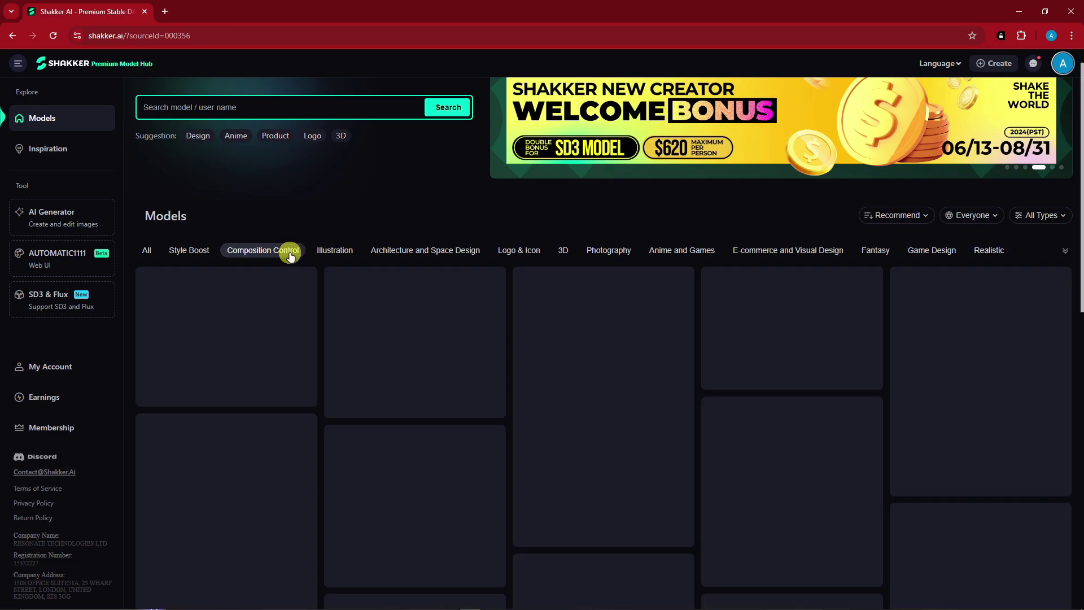
{"action": "left_click", "coordinate": [352, 254]}
{"action": "left_click", "coordinate": [441, 253]}
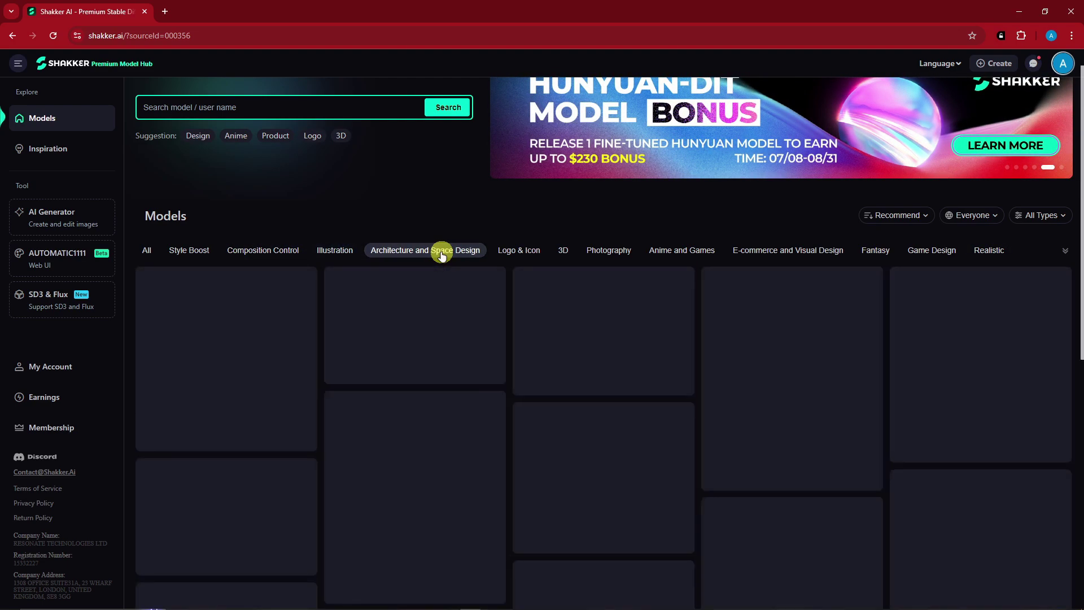
{"action": "left_click", "coordinate": [535, 252]}
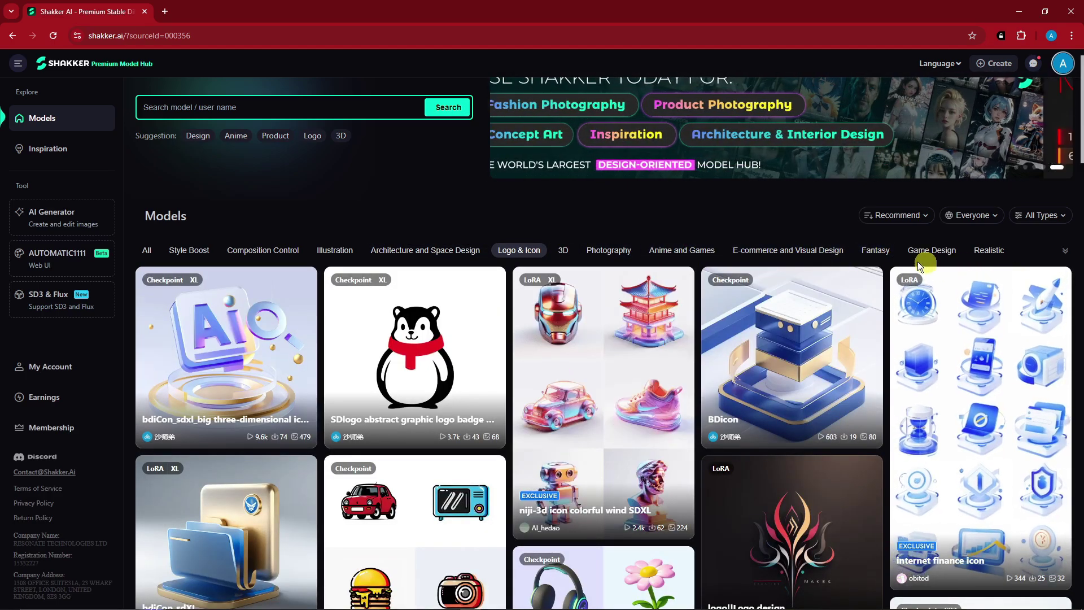
{"action": "left_click", "coordinate": [875, 248]}
{"action": "scroll", "coordinate": [429, 263], "scroll_direction": "up", "scroll_amount": 1}
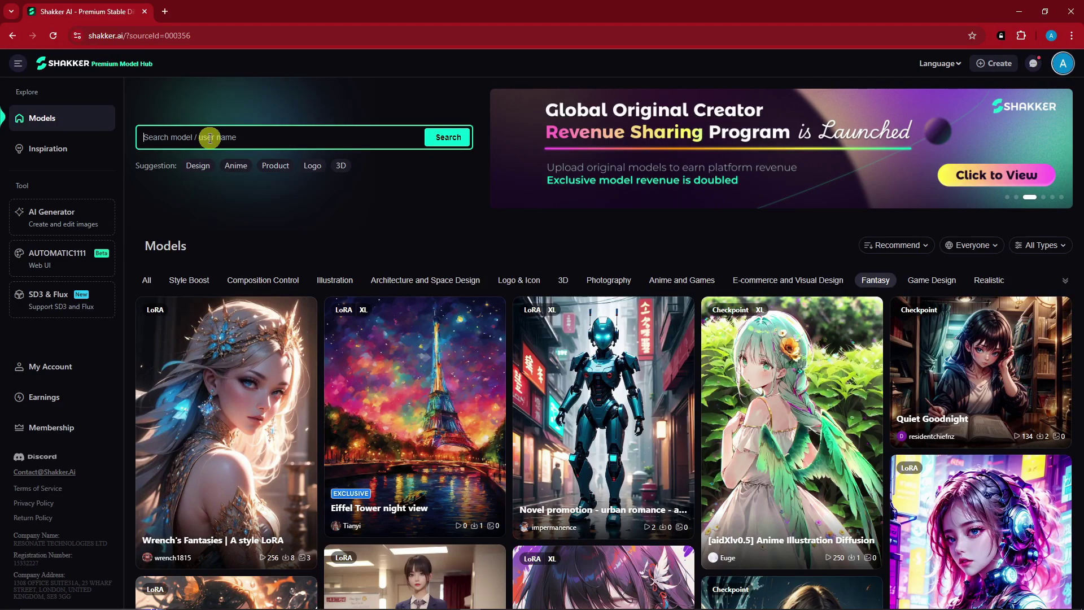
- Search models for 'anime', close the old model hub tab, and scroll the 842 results
{"action": "type", "text": "anime"}
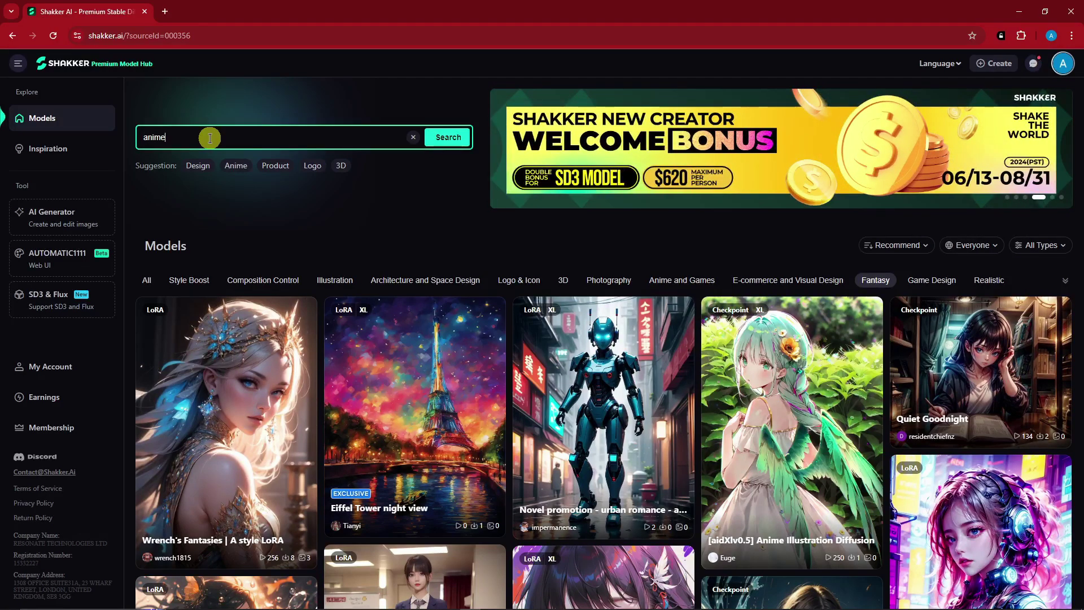
{"action": "key", "text": "Return"}
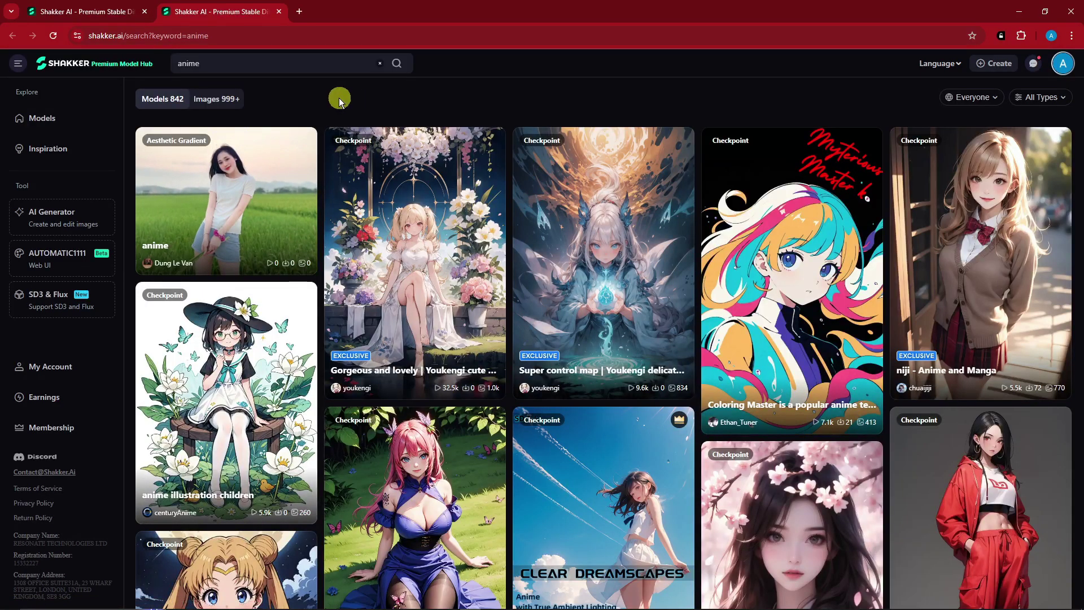
{"action": "left_click", "coordinate": [144, 13]}
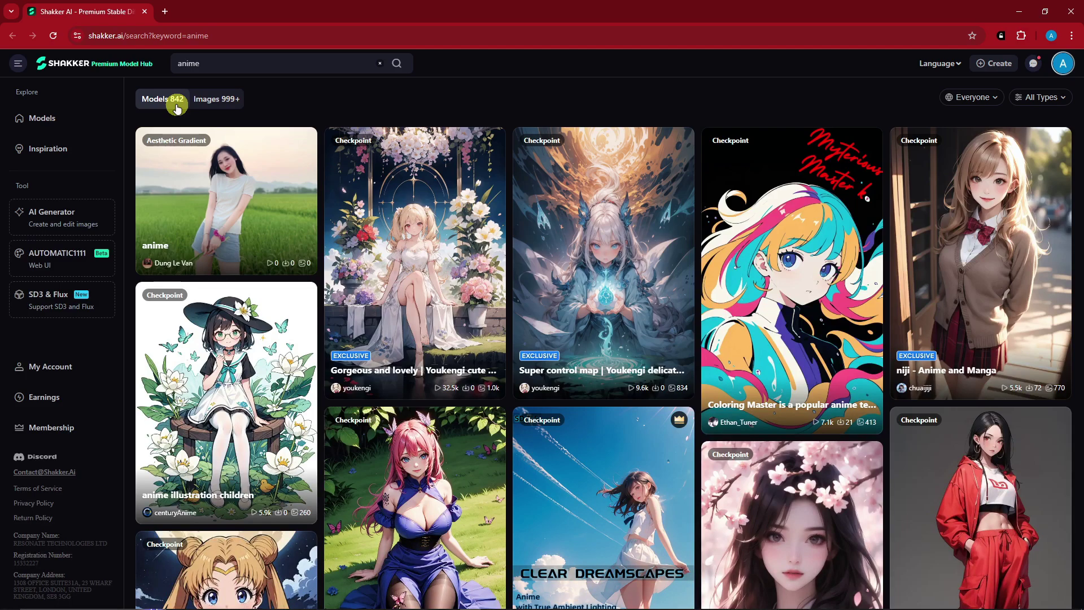
{"action": "scroll", "coordinate": [453, 205], "scroll_direction": "down", "scroll_amount": 4}
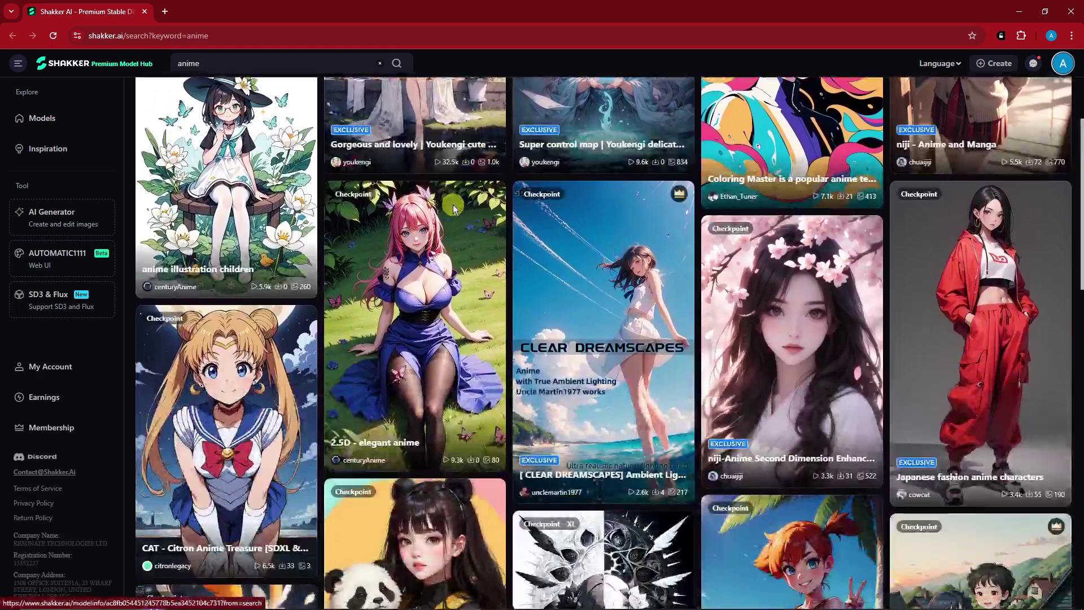
{"action": "scroll", "coordinate": [556, 316], "scroll_direction": "up", "scroll_amount": 3}
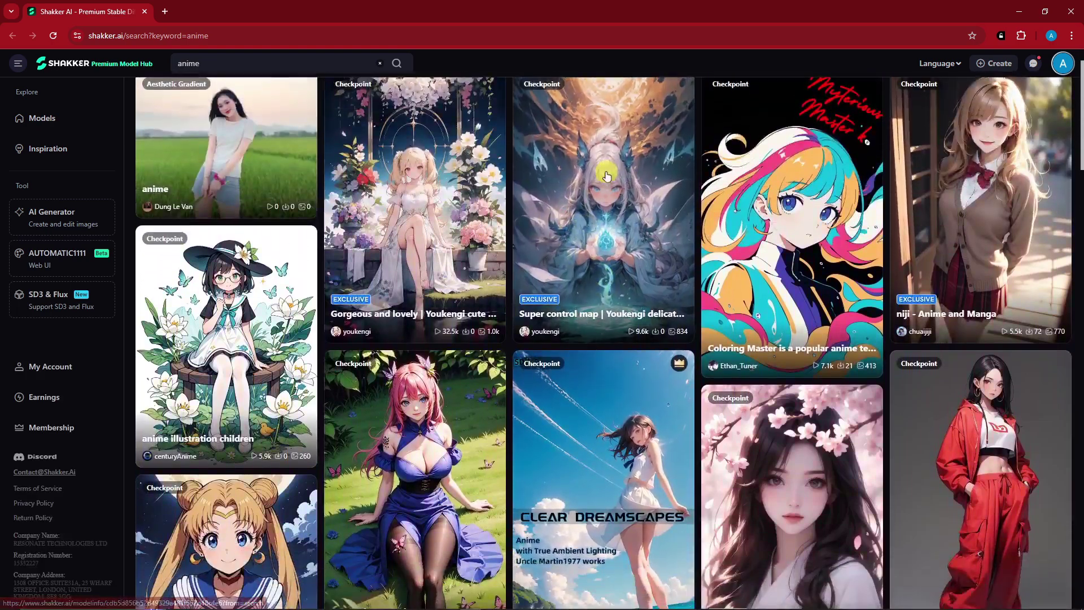
{"action": "scroll", "coordinate": [603, 175], "scroll_direction": "up", "scroll_amount": 1}
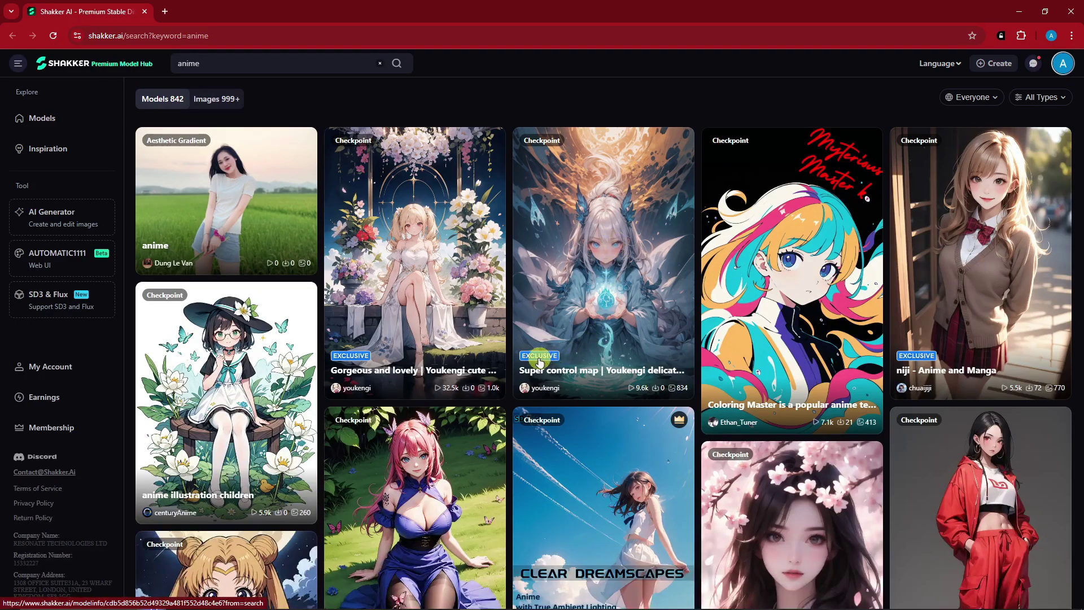
{"action": "scroll", "coordinate": [539, 361], "scroll_direction": "down", "scroll_amount": 9}
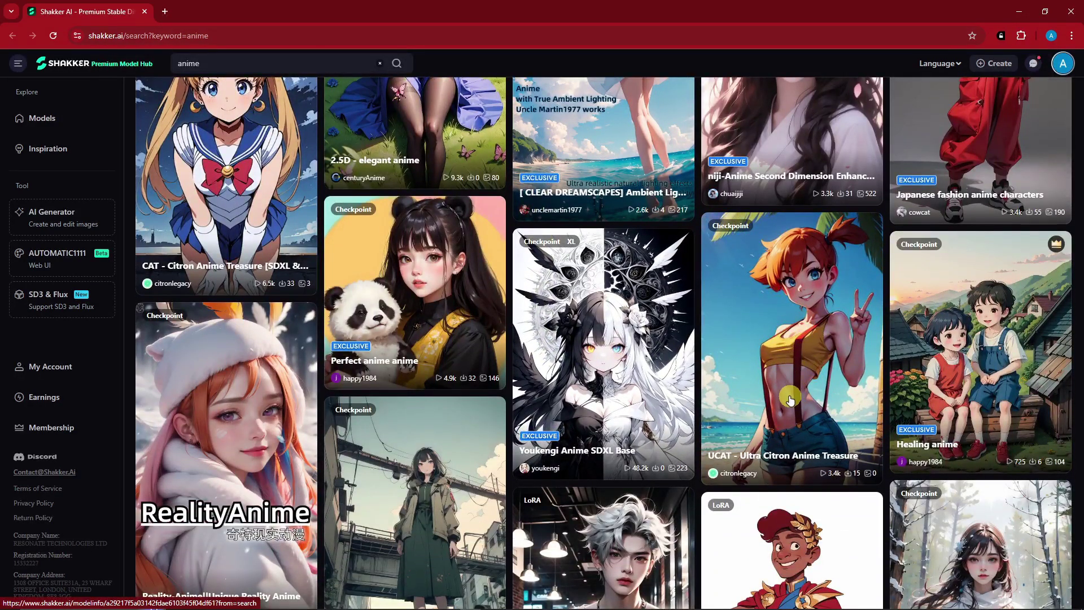
- Open the UCAT - Ultra Citron Anime Treasure model page and read through its description
{"action": "left_click", "coordinate": [814, 373]}
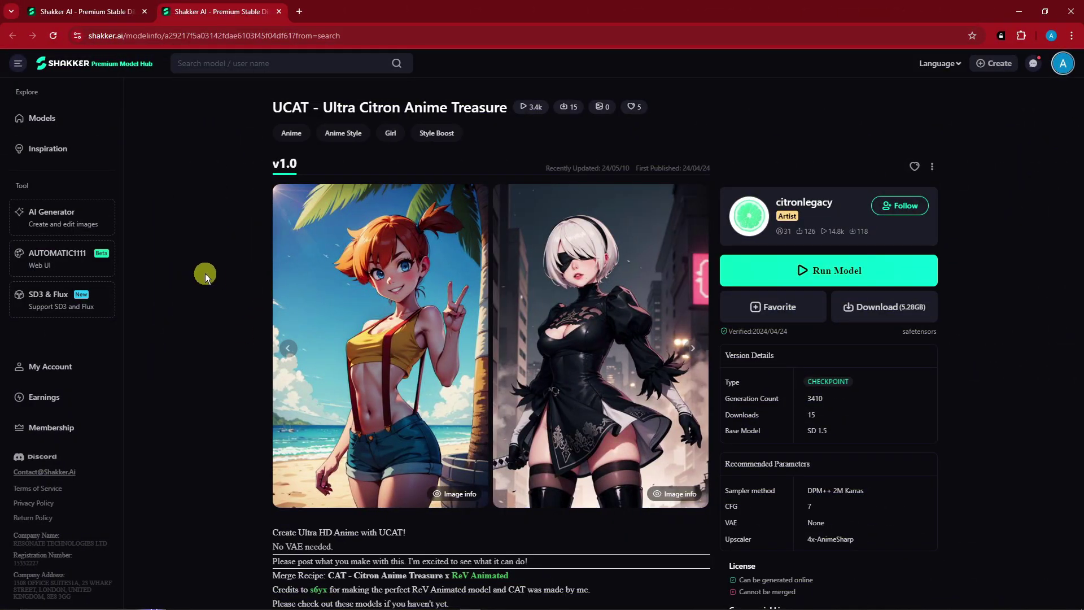
{"action": "scroll", "coordinate": [267, 367], "scroll_direction": "down", "scroll_amount": 6}
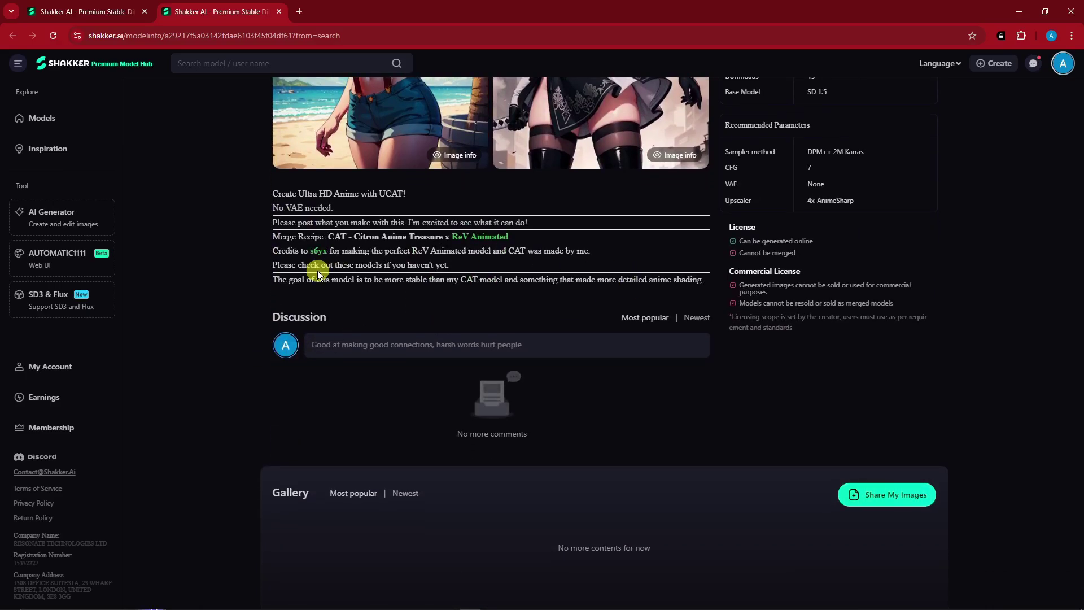
{"action": "scroll", "coordinate": [333, 273], "scroll_direction": "down", "scroll_amount": 1}
{"action": "scroll", "coordinate": [1079, 336], "scroll_direction": "up", "scroll_amount": 1}
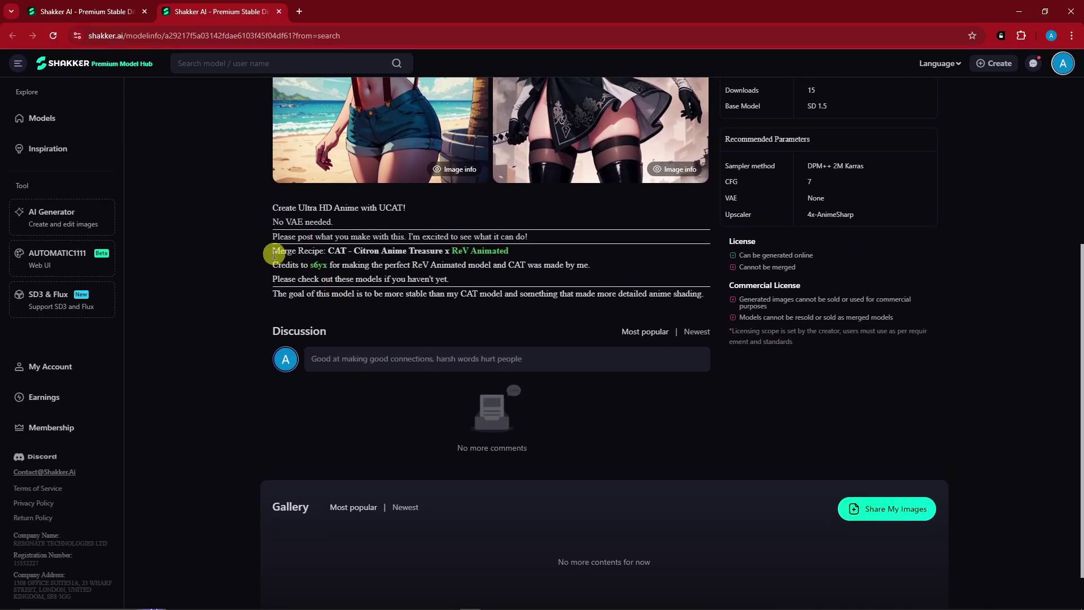
{"action": "left_click_drag", "start_coordinate": [274, 248], "coordinate": [695, 303]}
{"action": "scroll", "coordinate": [616, 371], "scroll_direction": "down", "scroll_amount": 1}
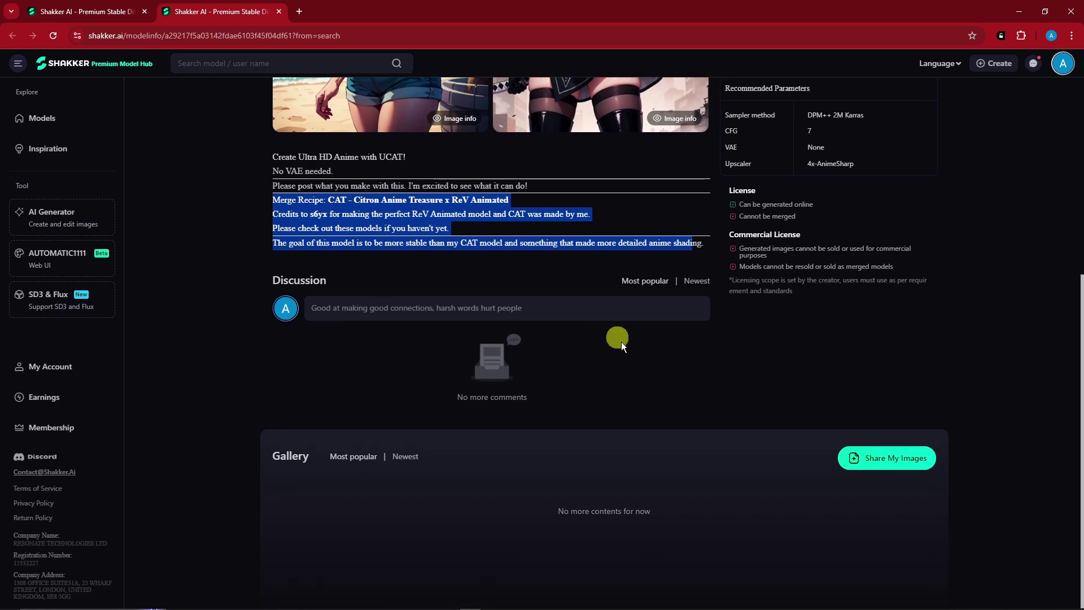
{"action": "scroll", "coordinate": [448, 326], "scroll_direction": "up", "scroll_amount": 2}
{"action": "scroll", "coordinate": [465, 330], "scroll_direction": "down", "scroll_amount": 2}
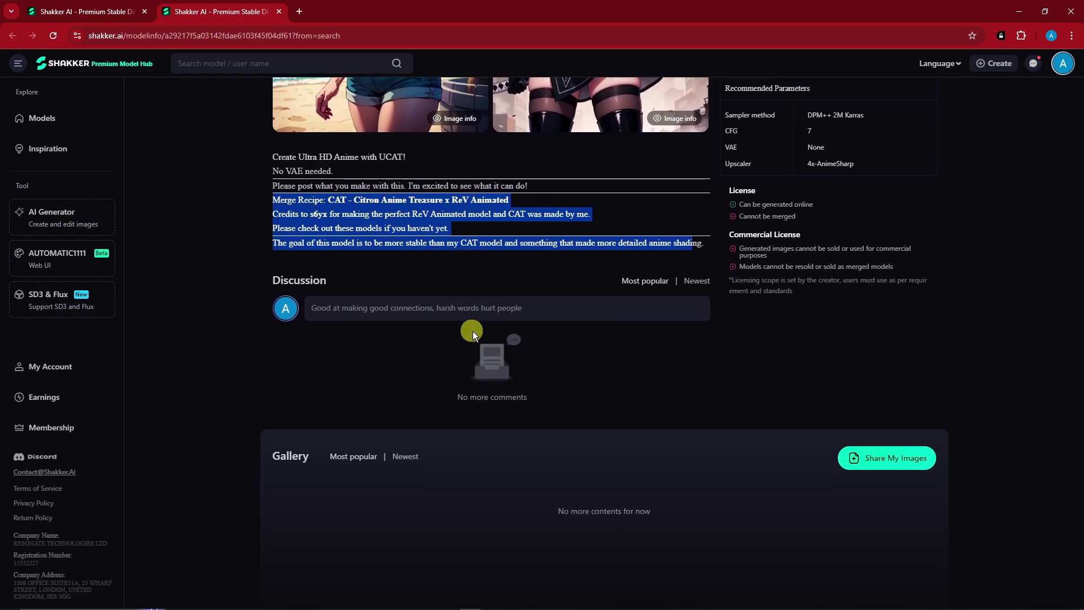
{"action": "scroll", "coordinate": [874, 249], "scroll_direction": "up", "scroll_amount": 1}
- Highlight the model's licence notes, including 'Cannot be merged'
{"action": "left_click_drag", "start_coordinate": [808, 258], "coordinate": [741, 257]}
{"action": "left_click_drag", "start_coordinate": [805, 271], "coordinate": [751, 274]}
{"action": "scroll", "coordinate": [751, 273], "scroll_direction": "up", "scroll_amount": 4}
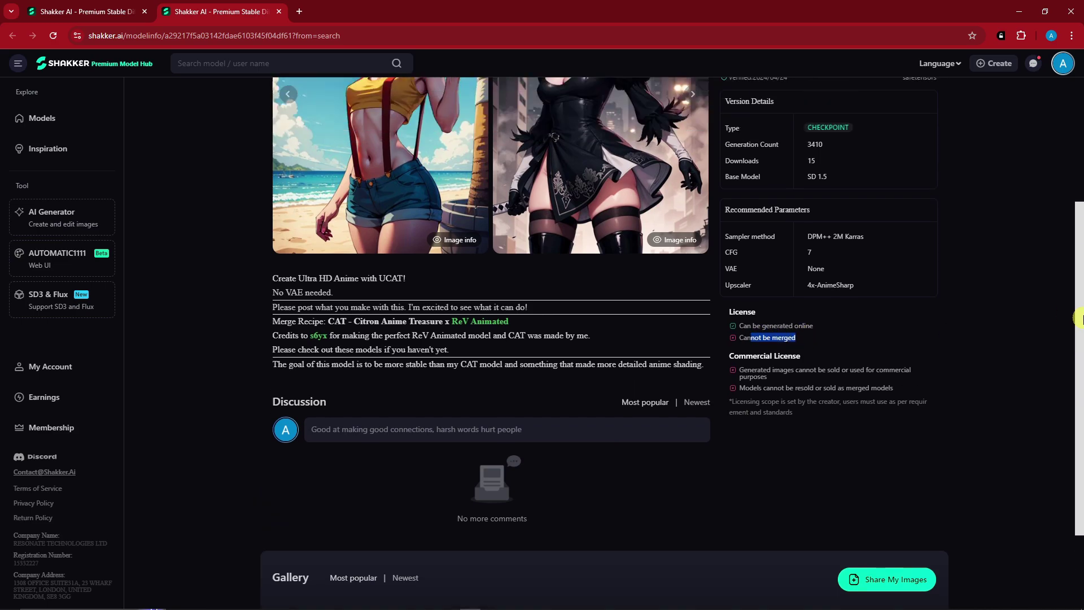
{"action": "scroll", "coordinate": [918, 318], "scroll_direction": "up", "scroll_amount": 2}
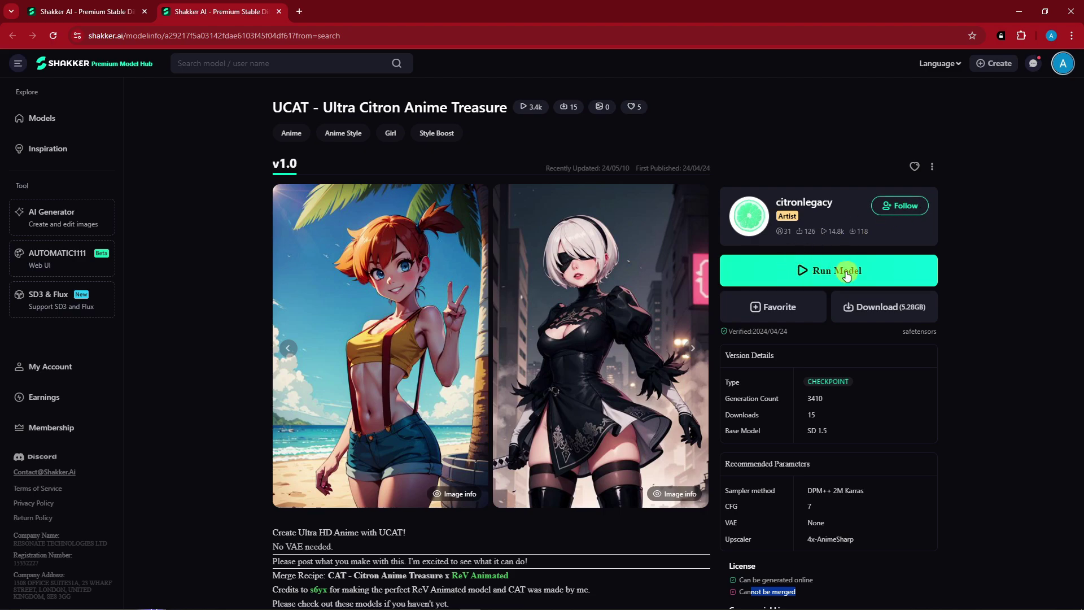
- Run the UCAT model in the generator and replace the prompt with 'A pretty woman inside a forest, anime'
{"action": "left_click", "coordinate": [800, 281]}
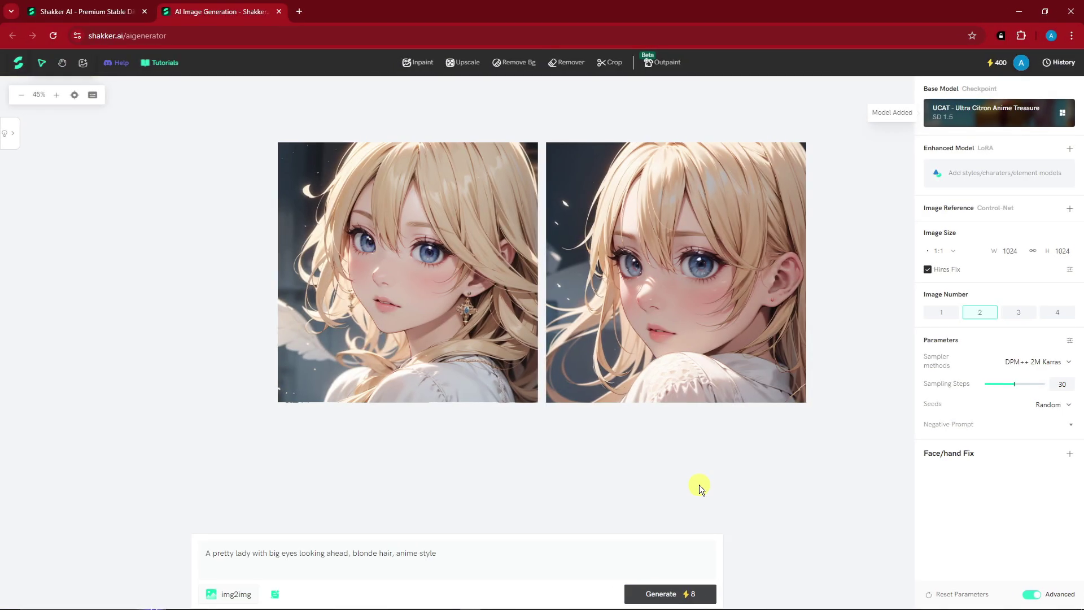
{"action": "left_click", "coordinate": [618, 299]}
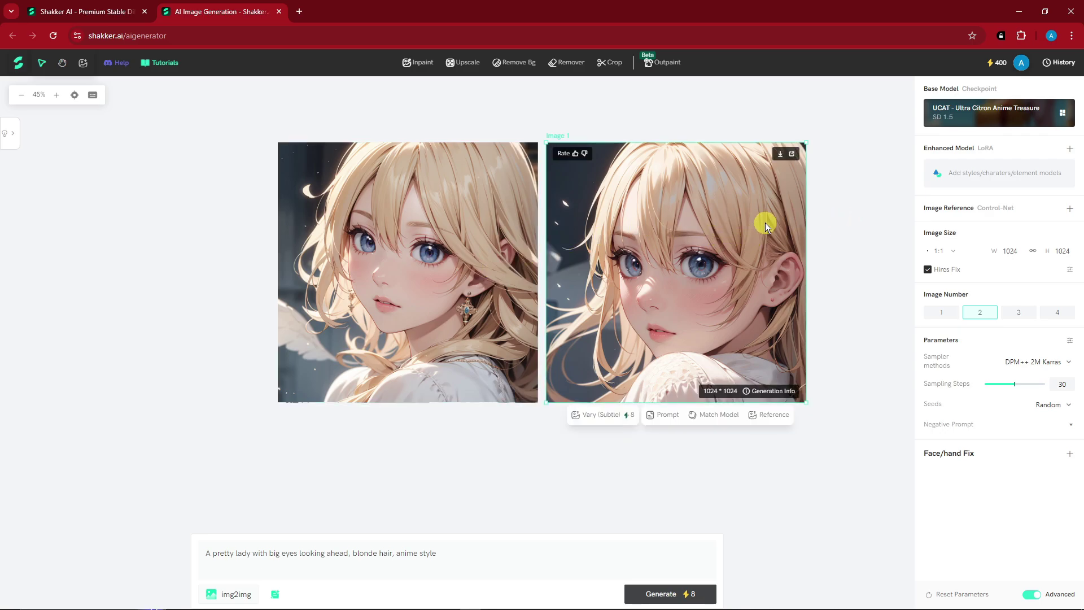
{"action": "left_click", "coordinate": [254, 552]}
{"action": "left_click_drag", "start_coordinate": [459, 552], "coordinate": [175, 545]}
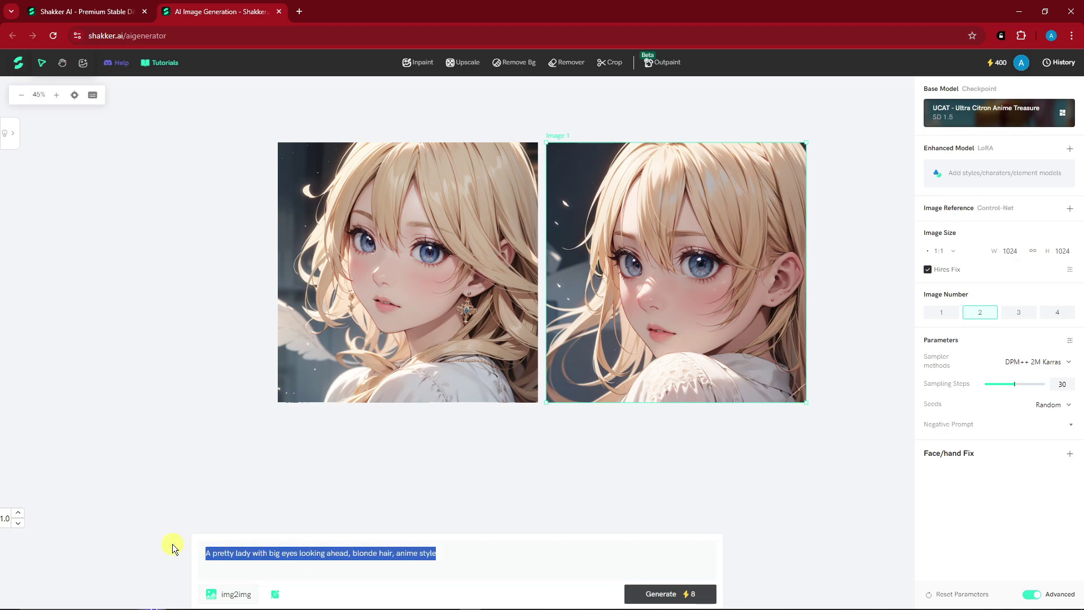
{"action": "left_click", "coordinate": [496, 552]}
{"action": "left_click_drag", "start_coordinate": [496, 552], "coordinate": [180, 548]}
{"action": "left_click", "coordinate": [460, 557]}
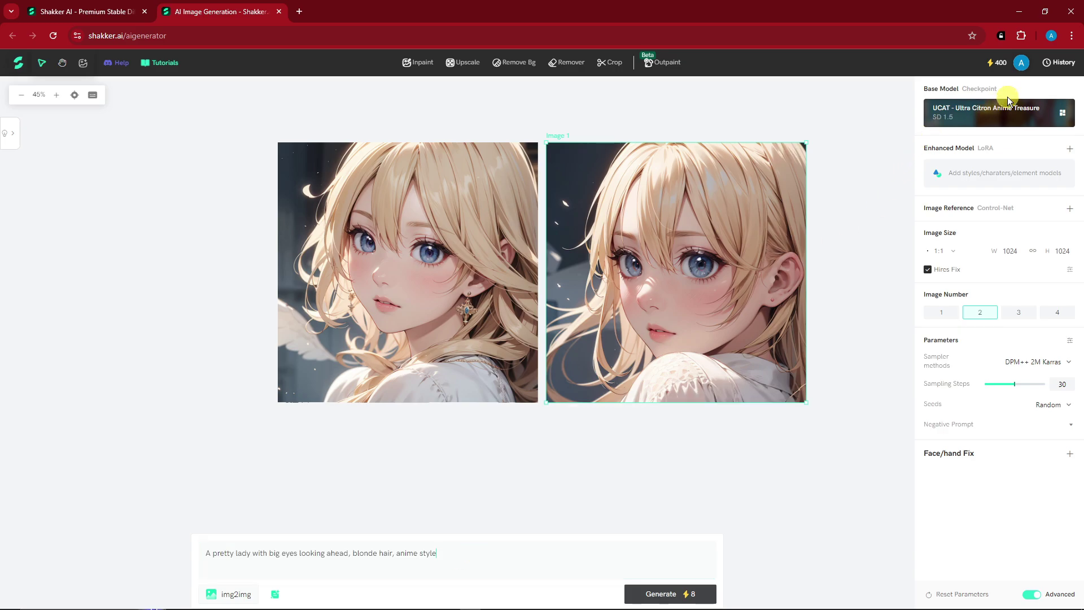
{"action": "left_click_drag", "start_coordinate": [455, 552], "coordinate": [179, 562]}
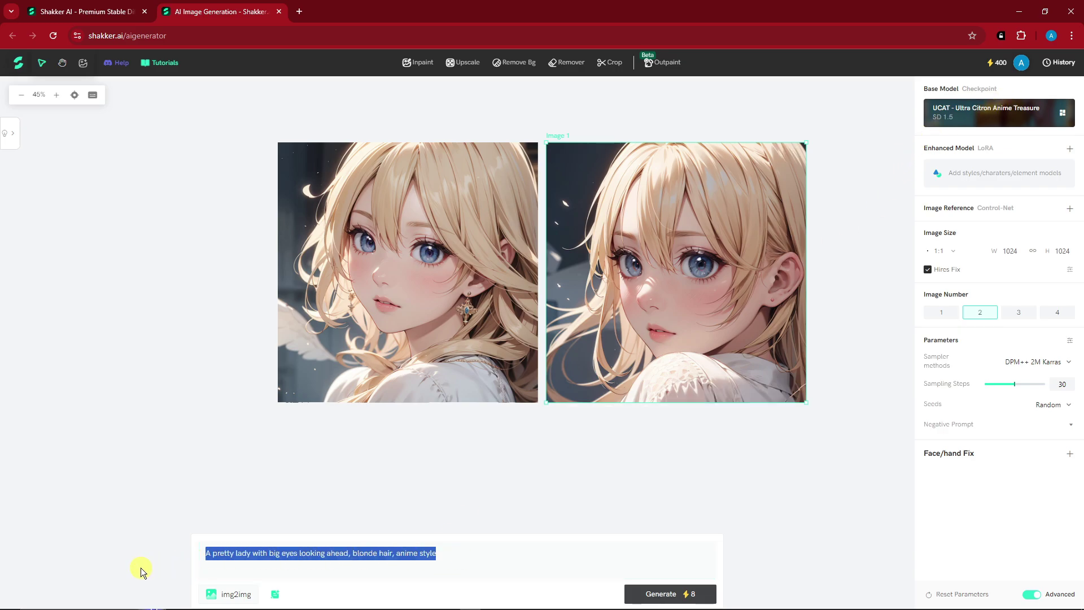
{"action": "key", "text": "BackSpace"}
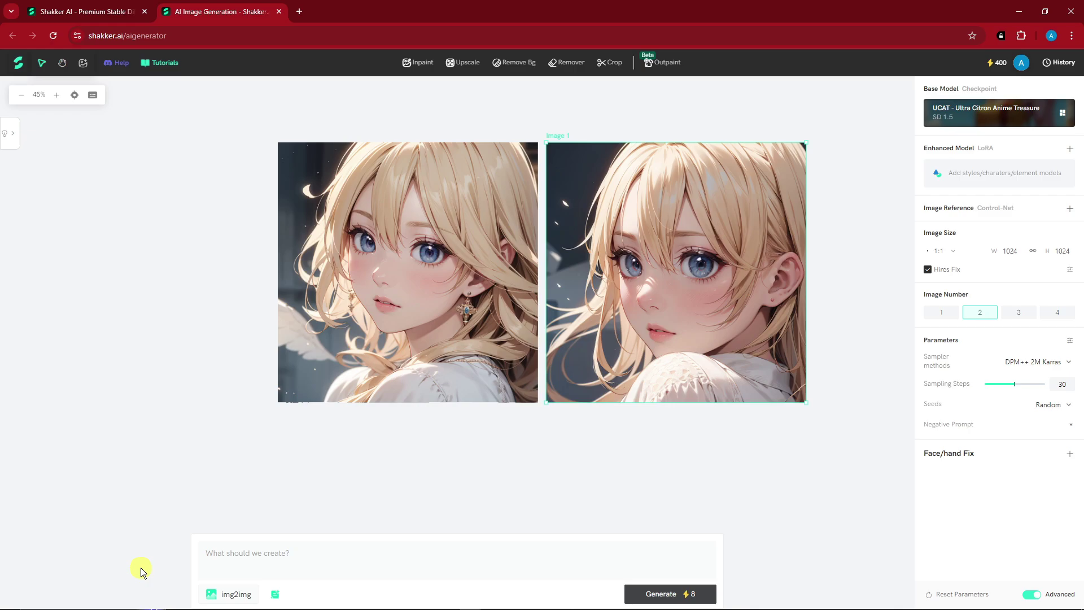
{"action": "type", "text": "A pe"}
{"action": "type", "text": "t"}
{"action": "type", "text": "retty "}
{"action": "type", "text": "woman inside a "}
{"action": "type", "text": "forest, anime style, big eyes"}
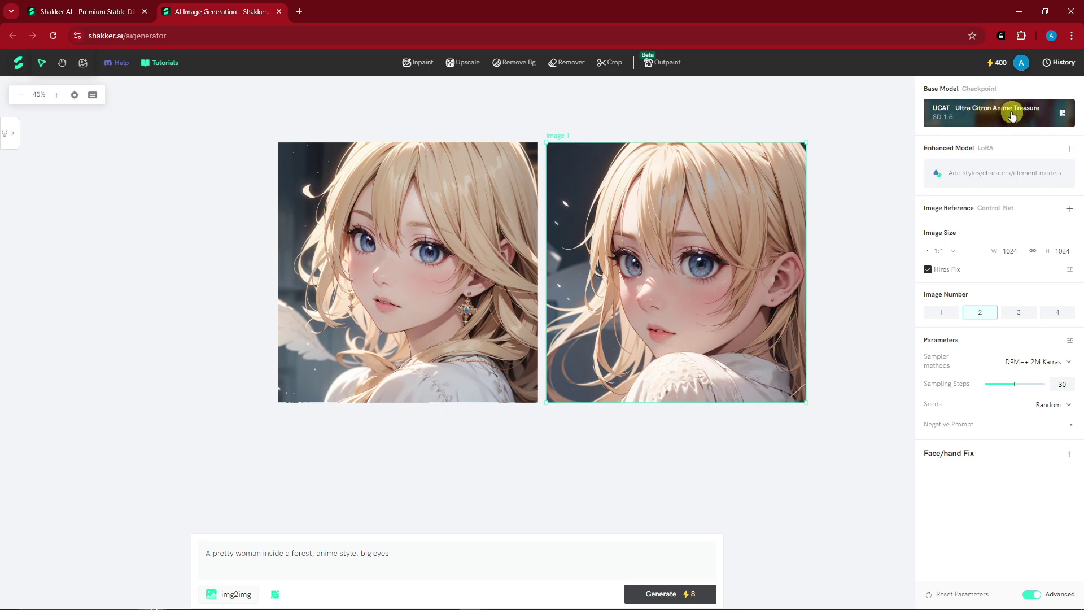
{"action": "left_click", "coordinate": [1070, 149]}
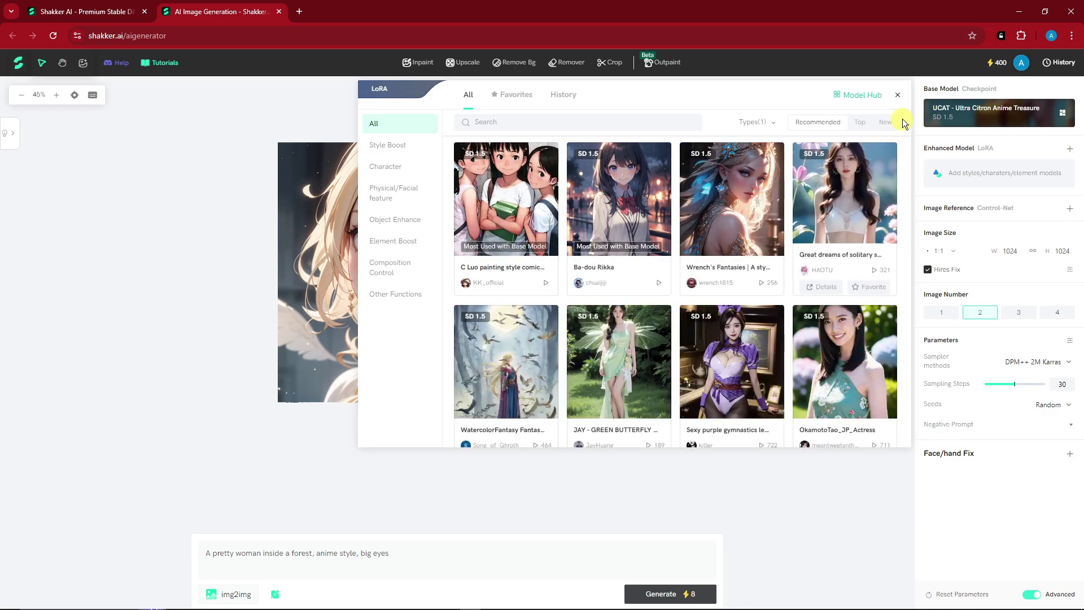
{"action": "left_click", "coordinate": [898, 98]}
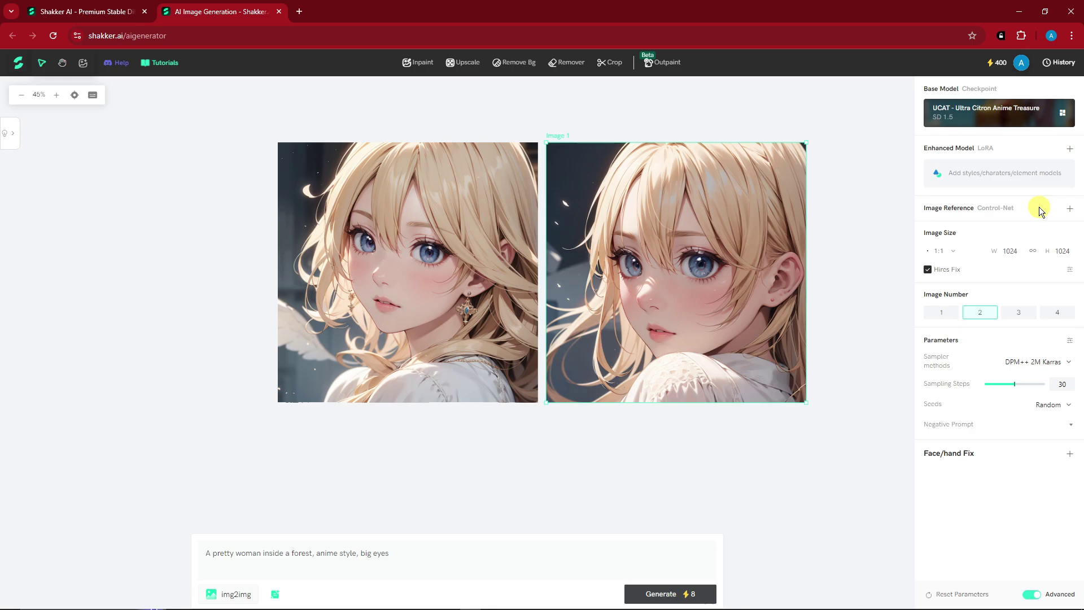
{"action": "left_click", "coordinate": [952, 251]}
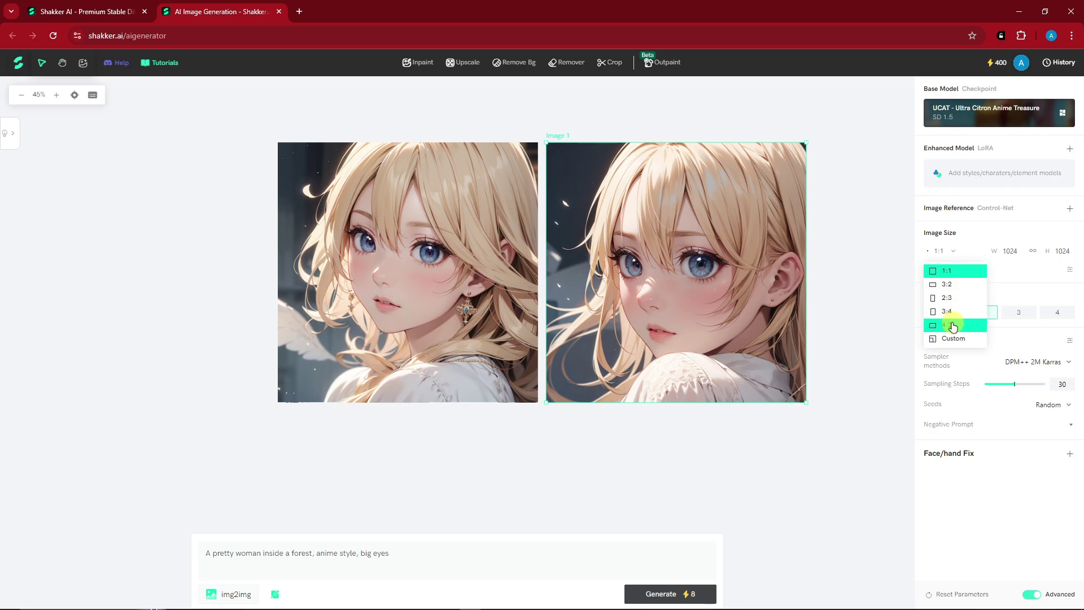
{"action": "left_click", "coordinate": [955, 252]}
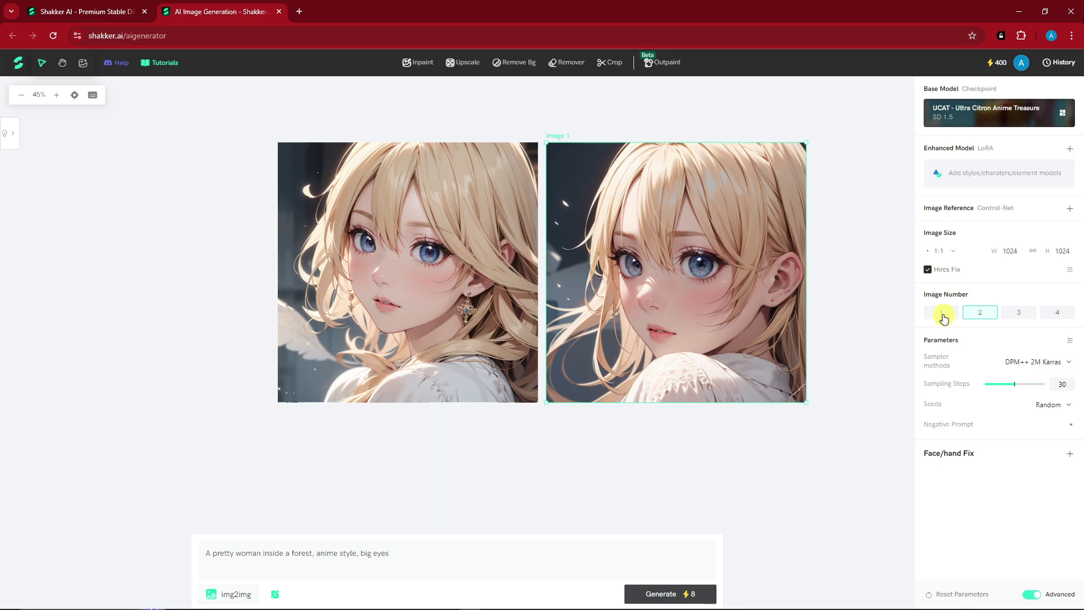
{"action": "left_click", "coordinate": [943, 316]}
{"action": "left_click", "coordinate": [997, 313]}
{"action": "left_click", "coordinate": [1016, 312]}
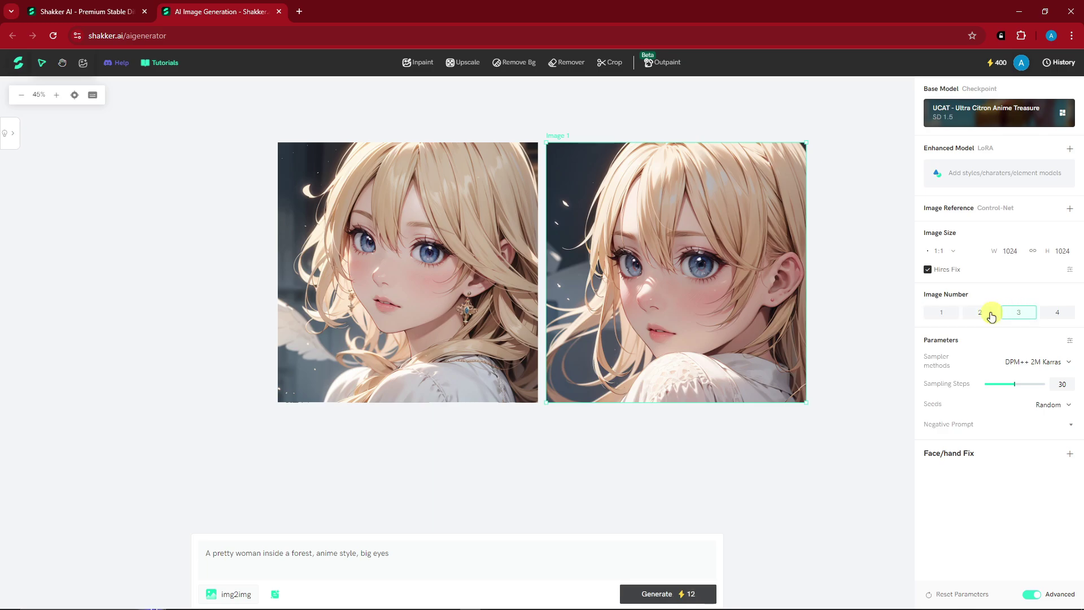
{"action": "left_click", "coordinate": [942, 314]}
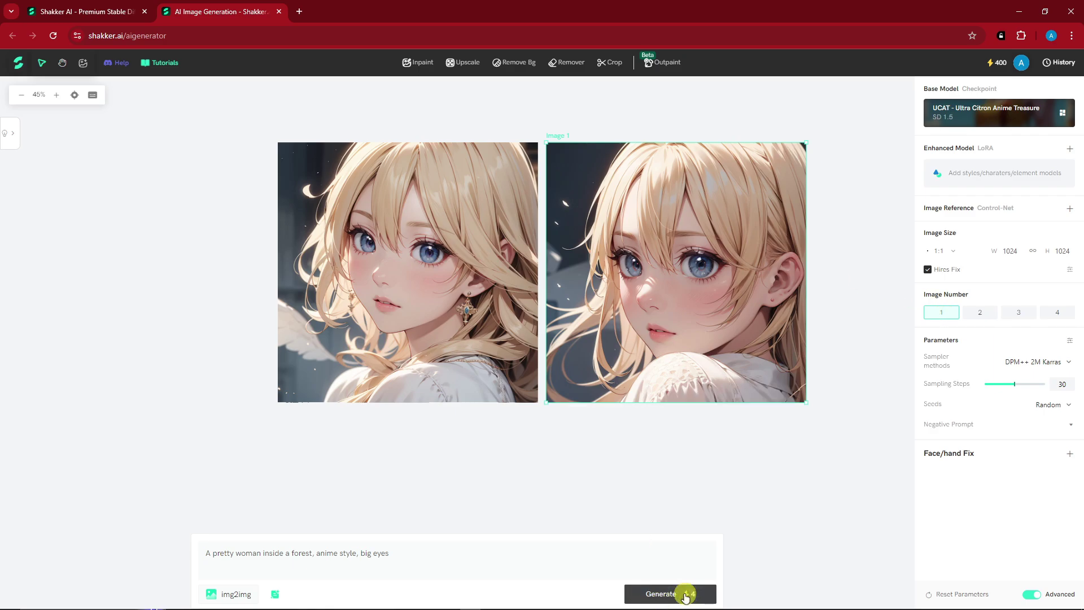
{"action": "left_click", "coordinate": [978, 312]}
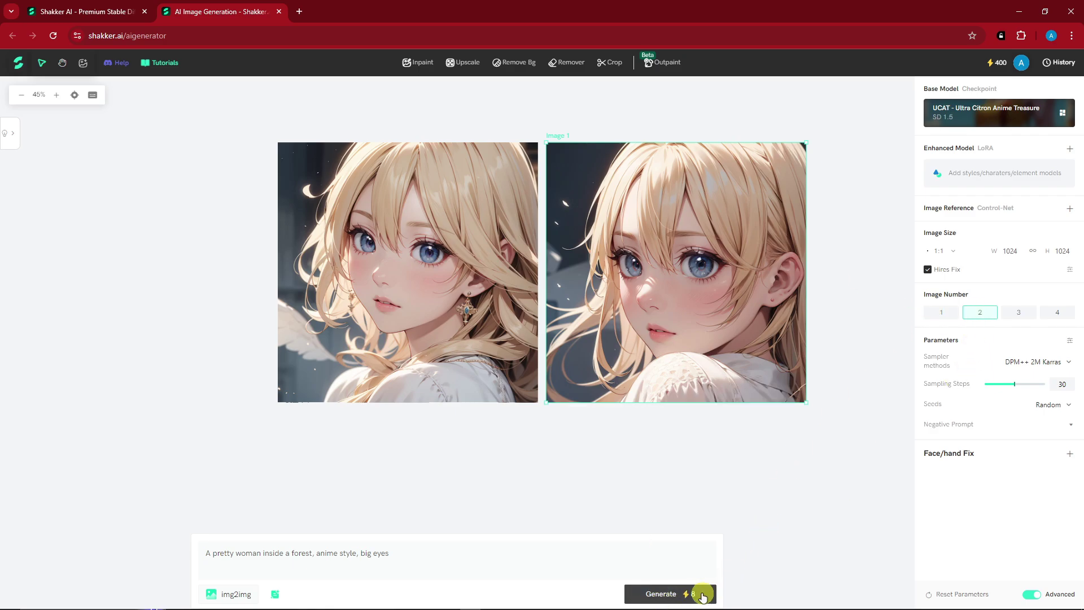
{"action": "left_click", "coordinate": [1016, 314]}
{"action": "left_click", "coordinate": [1058, 312]}
{"action": "left_click", "coordinate": [979, 313]}
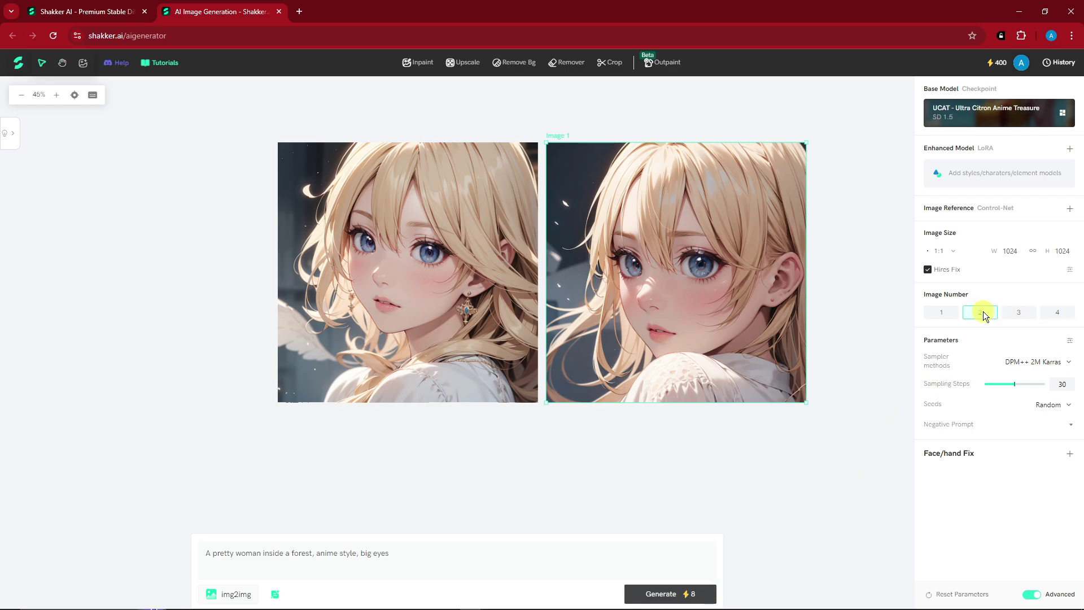
{"action": "left_click", "coordinate": [1067, 362]}
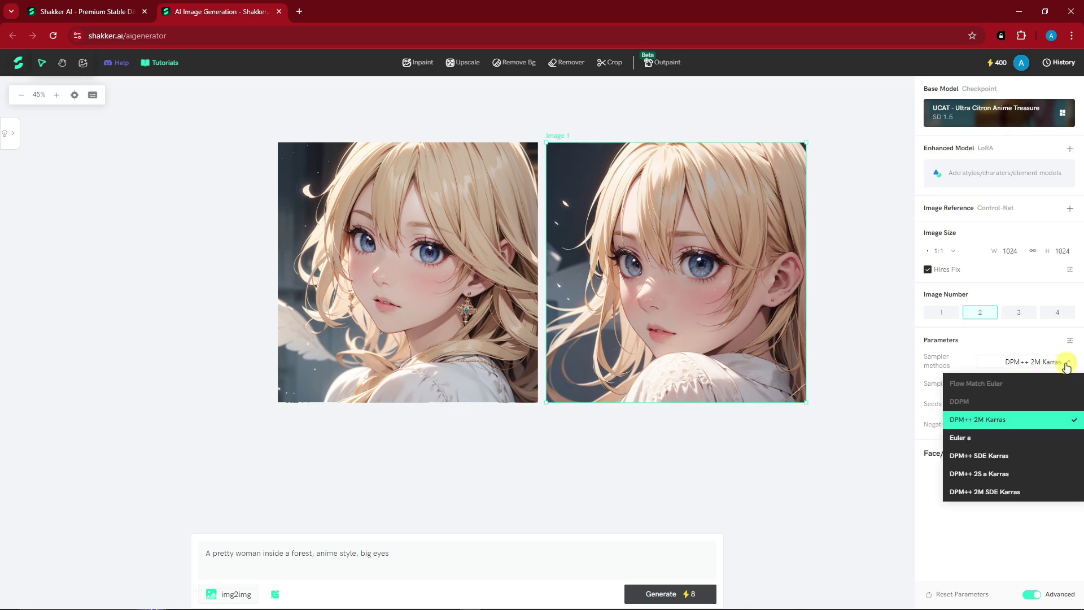
{"action": "scroll", "coordinate": [1011, 463], "scroll_direction": "down", "scroll_amount": 5}
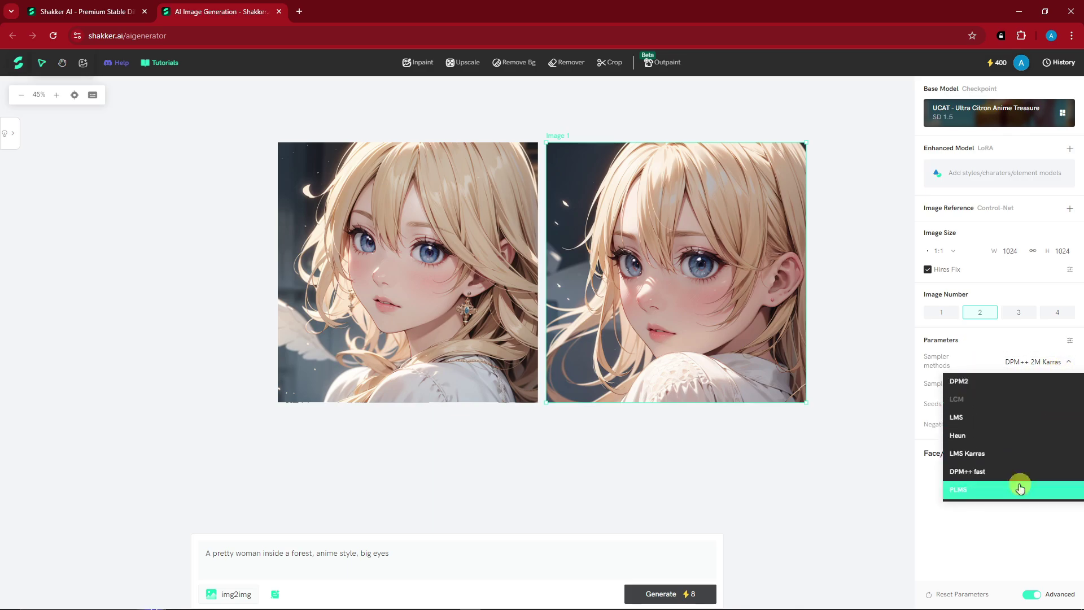
{"action": "scroll", "coordinate": [1022, 478], "scroll_direction": "up", "scroll_amount": 5}
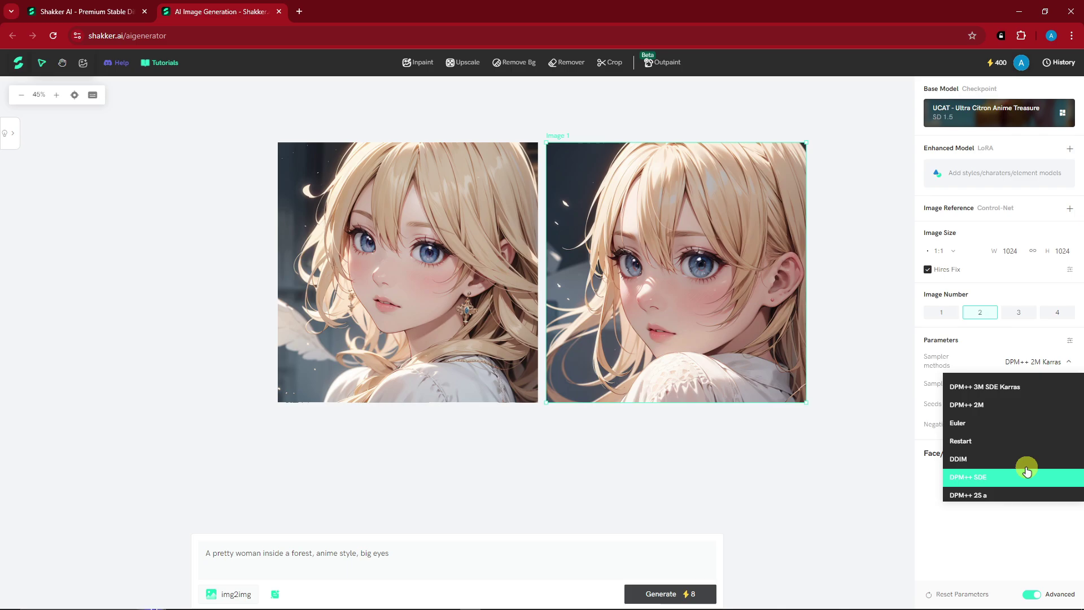
{"action": "left_click", "coordinate": [1003, 421]}
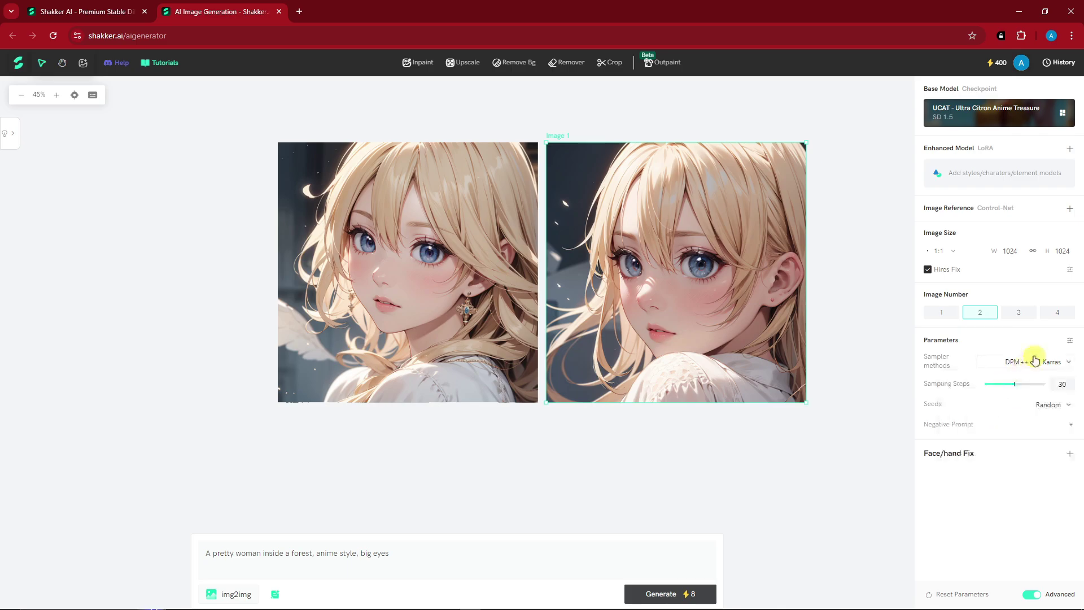
- Add the negative prompt 'blurry, noisy, pixelated' and generate two new portraits
{"action": "left_click", "coordinate": [1071, 426]}
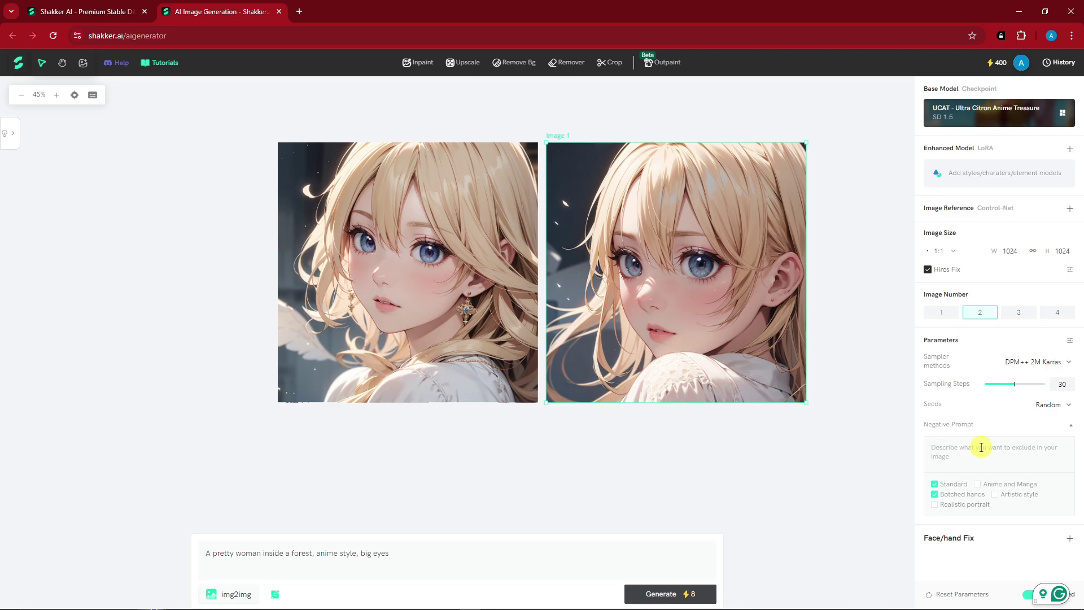
{"action": "type", "text": "blur"}
{"action": "type", "text": "ry, jnos"}
{"action": "key", "text": "BackSpace"}
{"action": "key", "text": "BackSpace"}
{"action": "key", "text": "BackSpace"}
{"action": "key", "text": "BackSpace"}
{"action": "type", "text": "noi"}
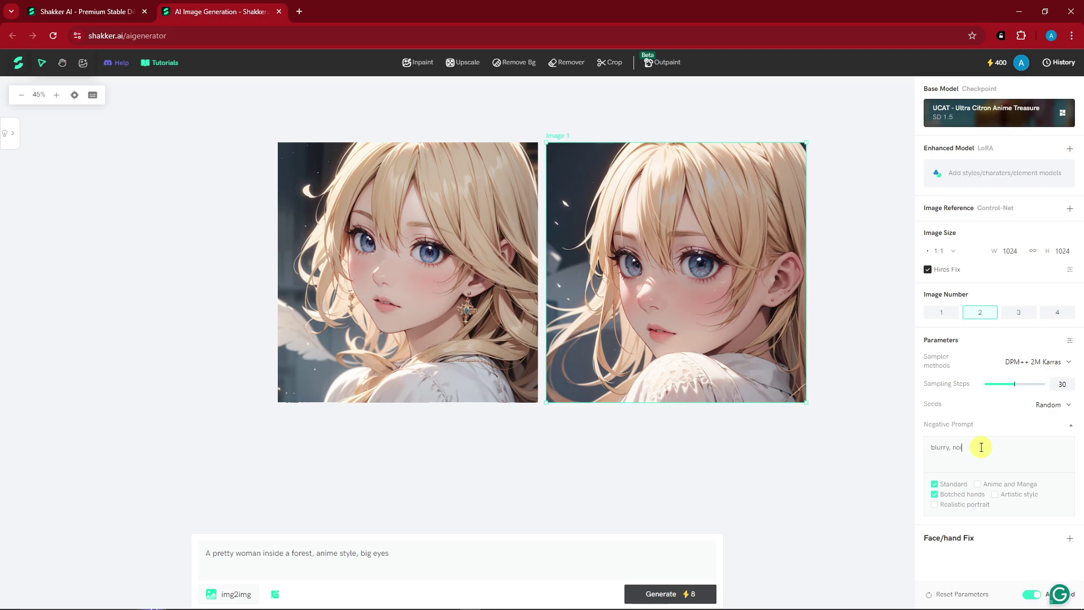
{"action": "type", "text": "sy, pixelated"}
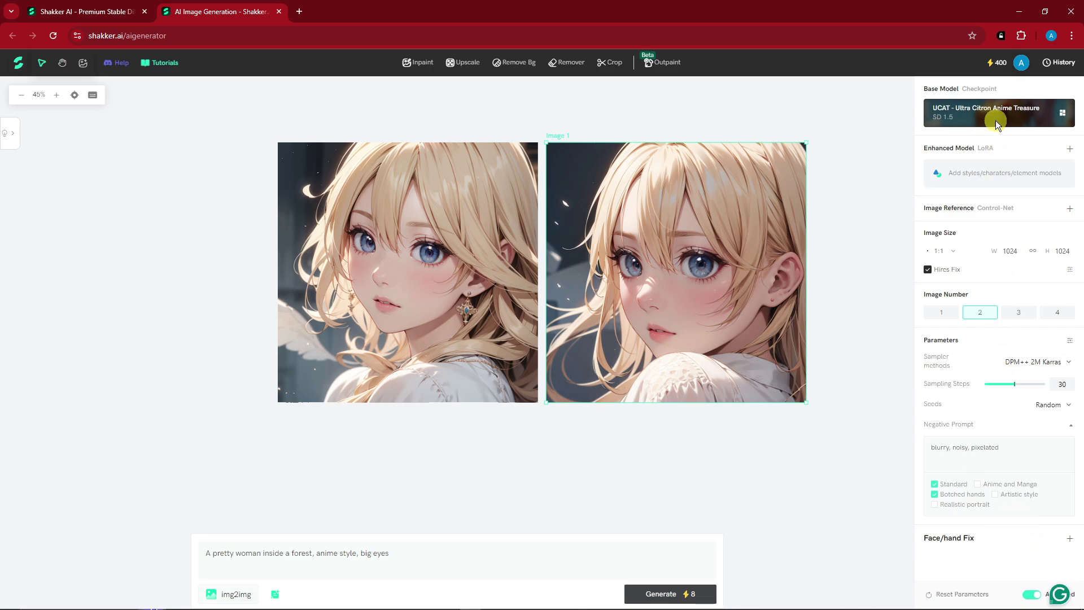
{"action": "left_click", "coordinate": [666, 564]}
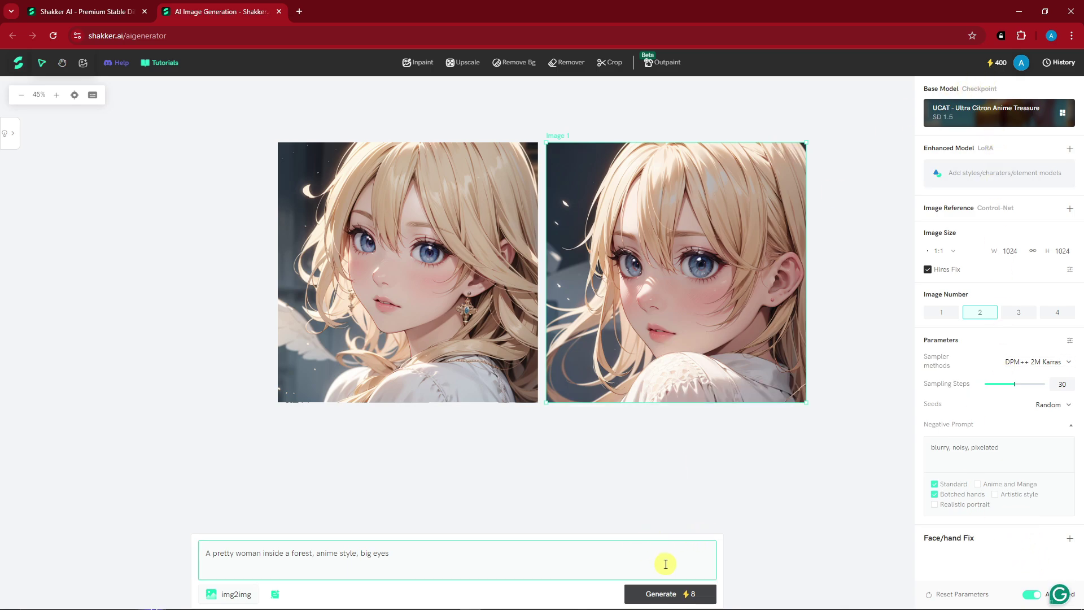
{"action": "left_click", "coordinate": [655, 593]}
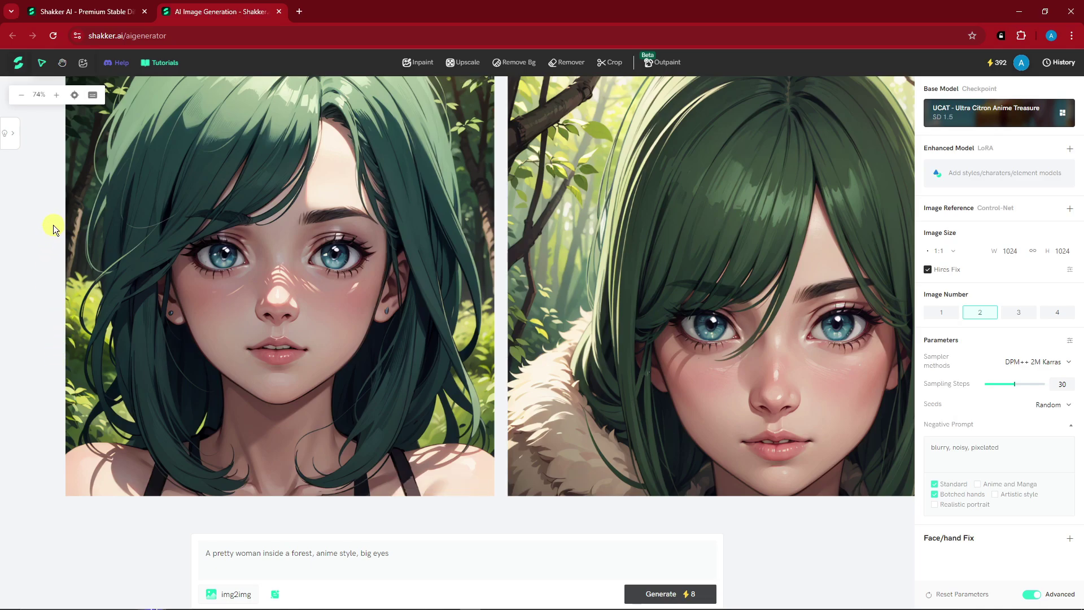
- Zoom the canvas out until the blonde portraits above come into view
{"action": "left_click", "coordinate": [21, 96]}
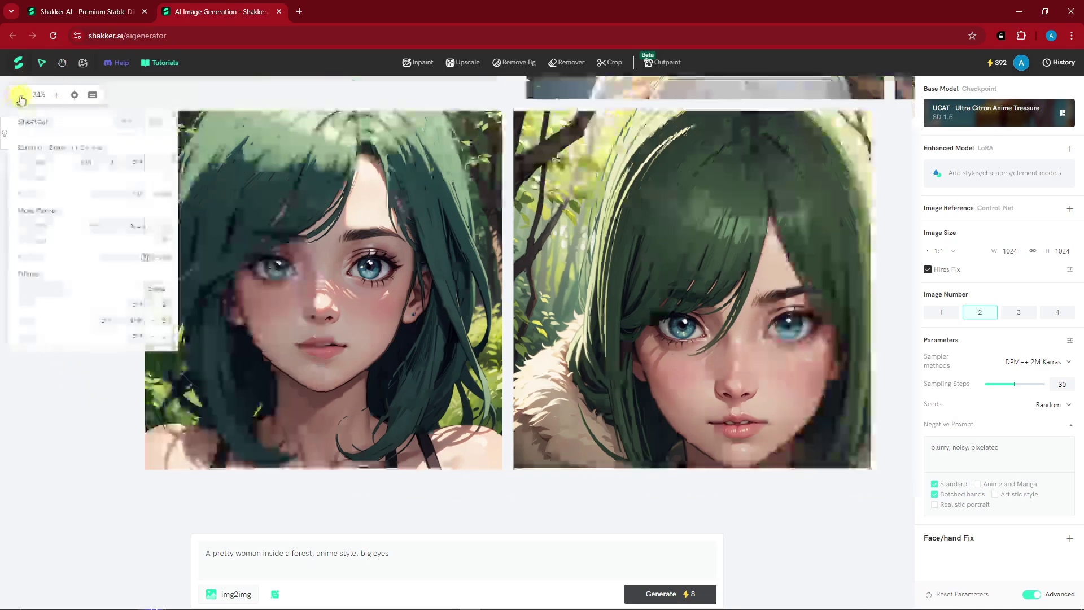
{"action": "left_click", "coordinate": [21, 95]}
{"action": "left_click", "coordinate": [21, 96]}
{"action": "left_click", "coordinate": [21, 95]}
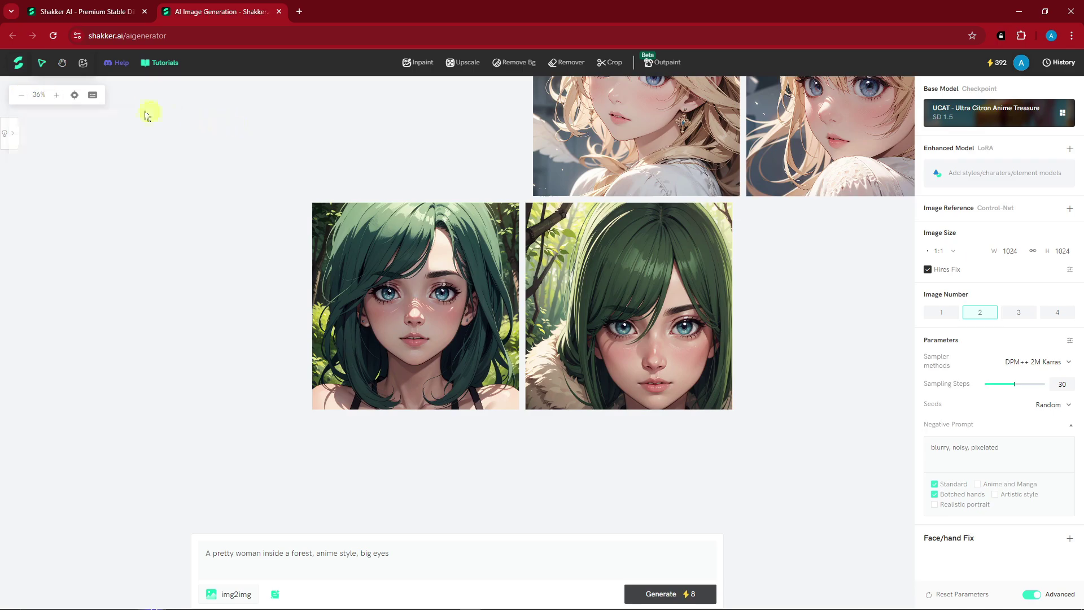
{"action": "left_click", "coordinate": [24, 95]}
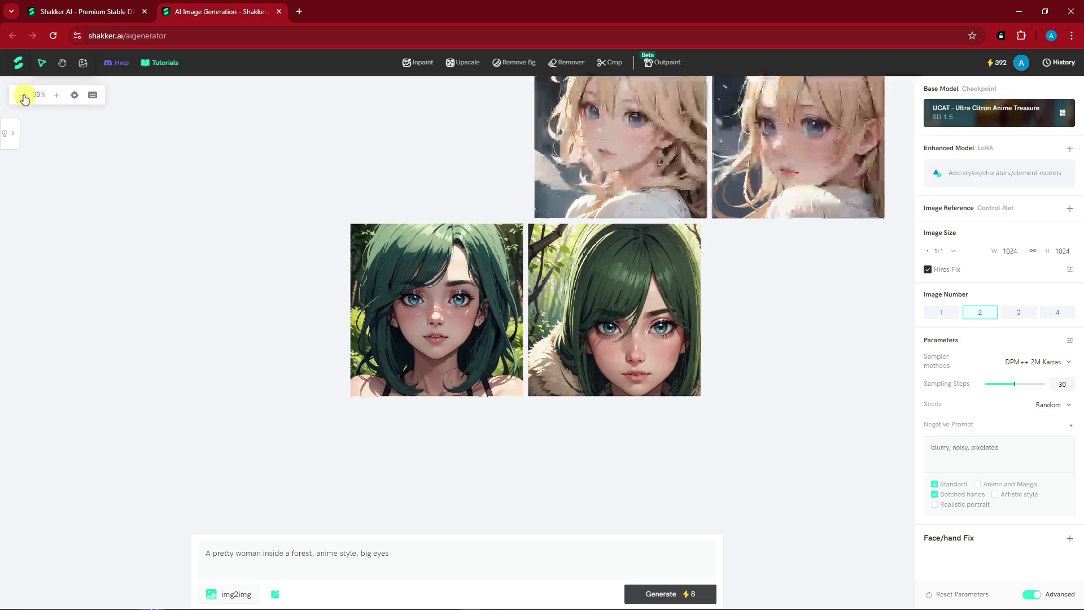
{"action": "left_click", "coordinate": [57, 98]}
- Check the Gallery and Shortcut panels, then zoom out to 25% to see all four portraits
{"action": "left_click", "coordinate": [9, 133]}
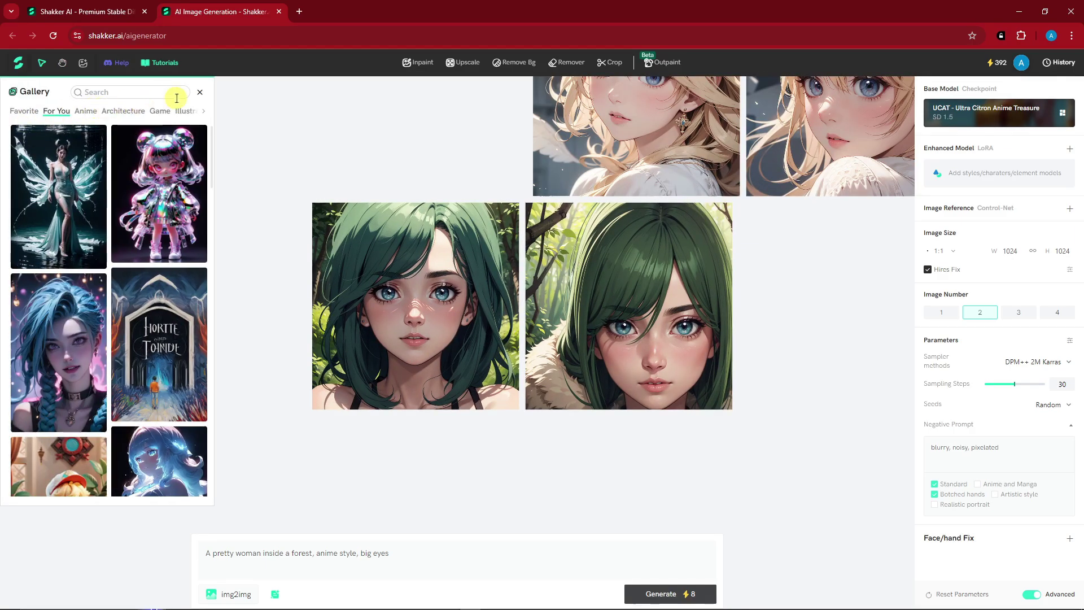
{"action": "left_click", "coordinate": [200, 95]}
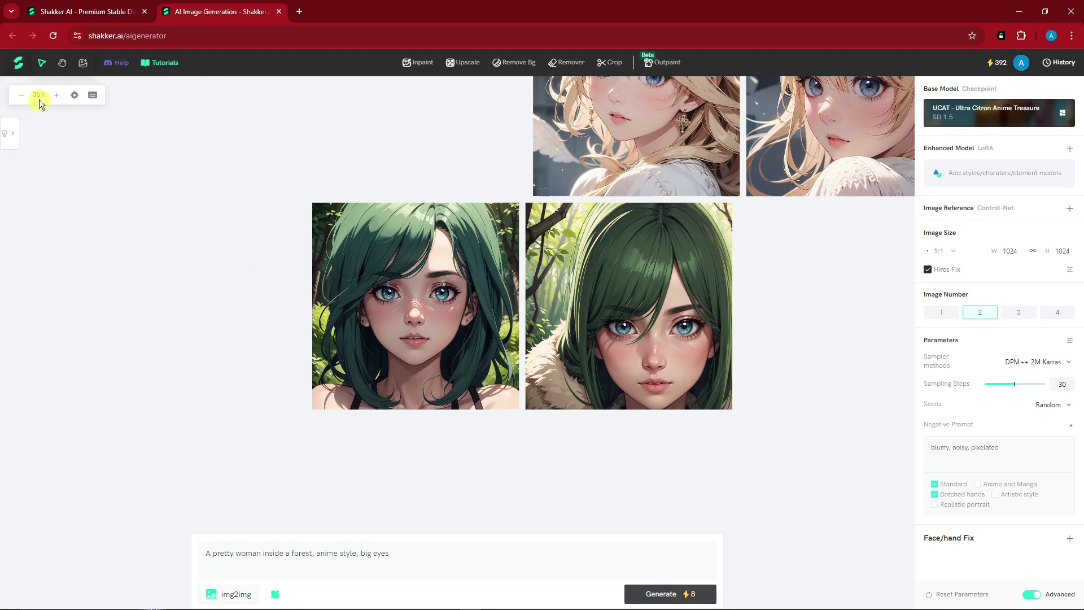
{"action": "mouse_move", "coordinate": [40, 98]}
{"action": "left_click", "coordinate": [92, 96]}
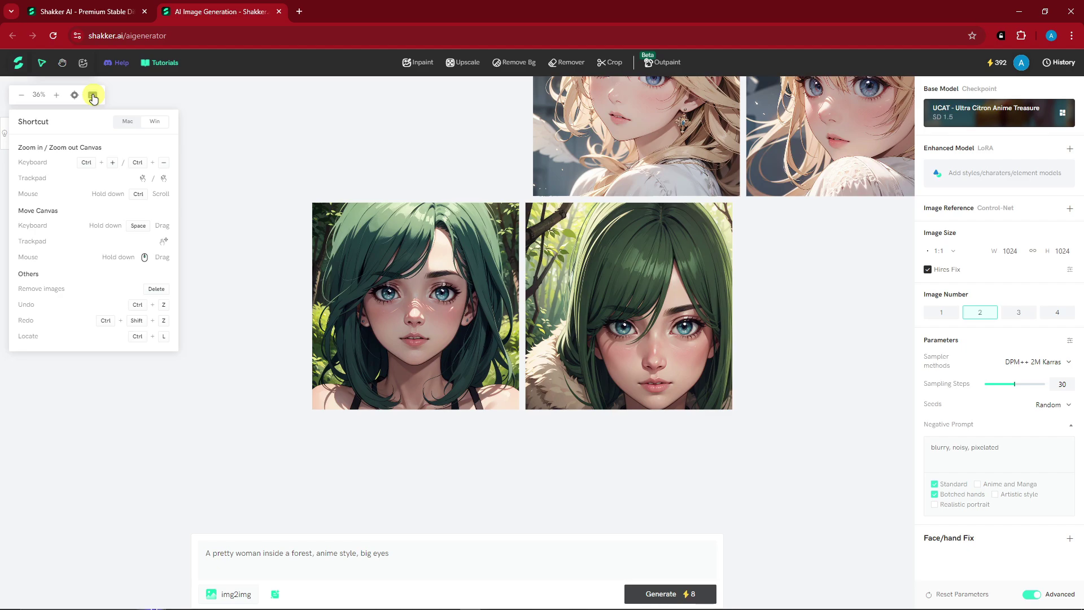
{"action": "left_click", "coordinate": [369, 172]}
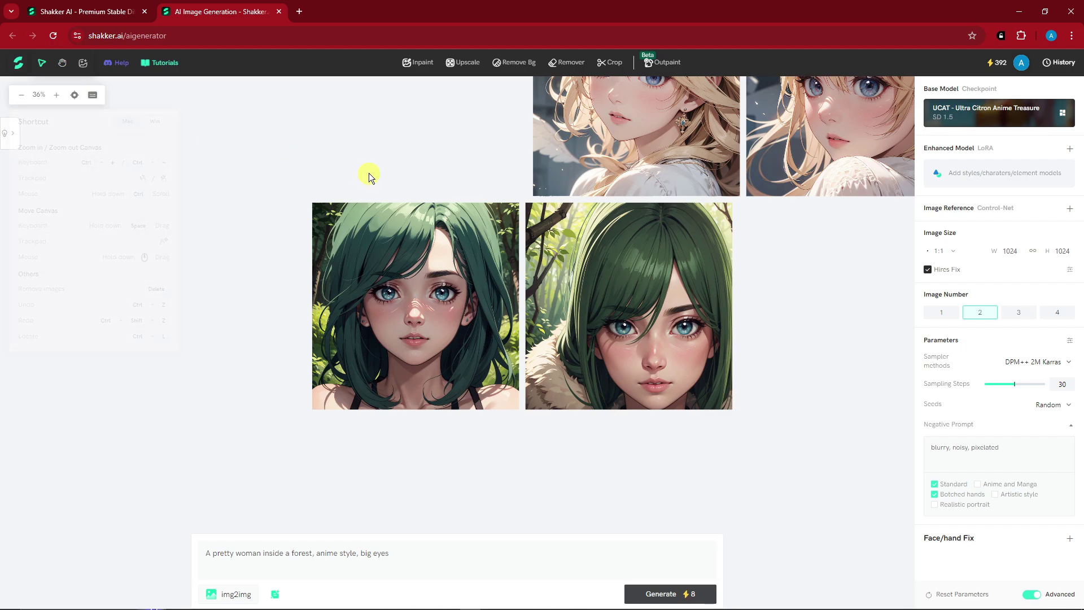
{"action": "scroll", "coordinate": [345, 157], "scroll_direction": "down", "scroll_amount": 2}
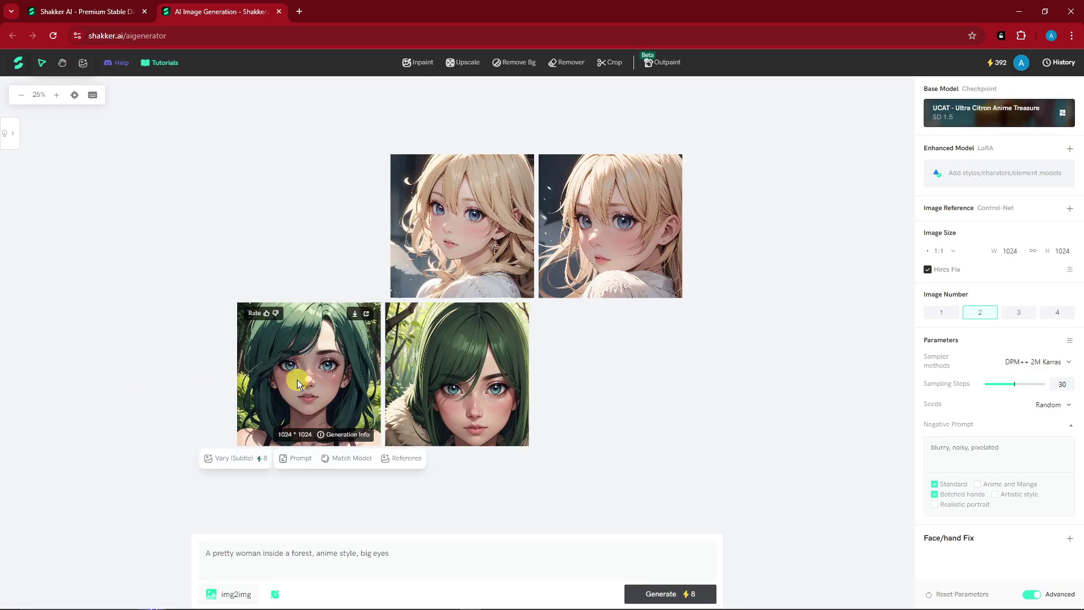
- Arrange the four portraits into an alternating 2x2 grid, then zoom to about 52% and recenter
{"action": "left_click_drag", "start_coordinate": [317, 378], "coordinate": [324, 233]}
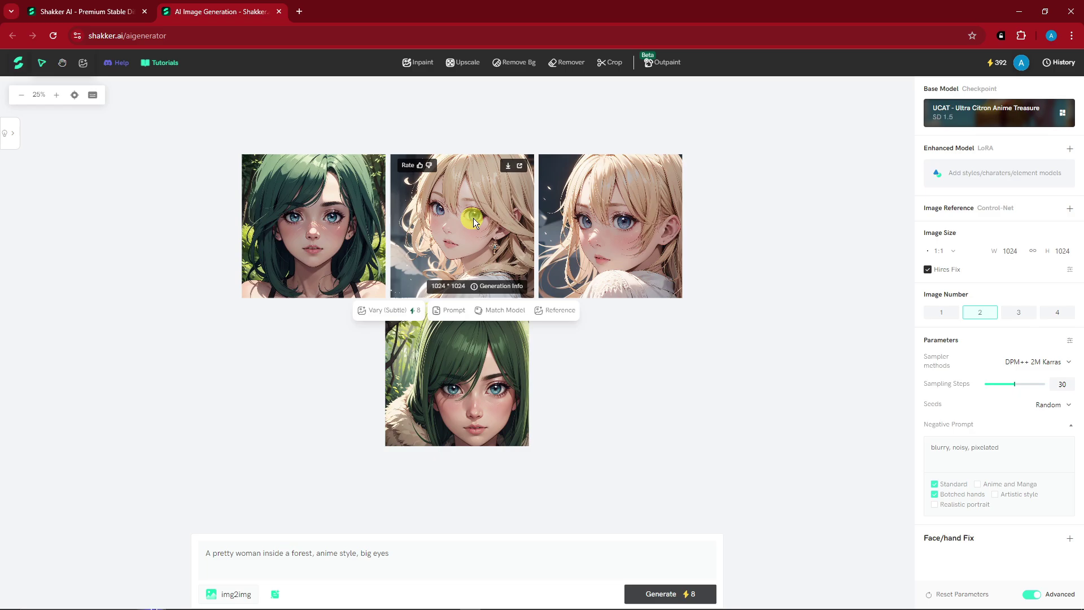
{"action": "left_click_drag", "start_coordinate": [482, 217], "coordinate": [329, 366]}
{"action": "left_click_drag", "start_coordinate": [616, 223], "coordinate": [466, 225]}
{"action": "left_click_drag", "start_coordinate": [322, 226], "coordinate": [317, 226]}
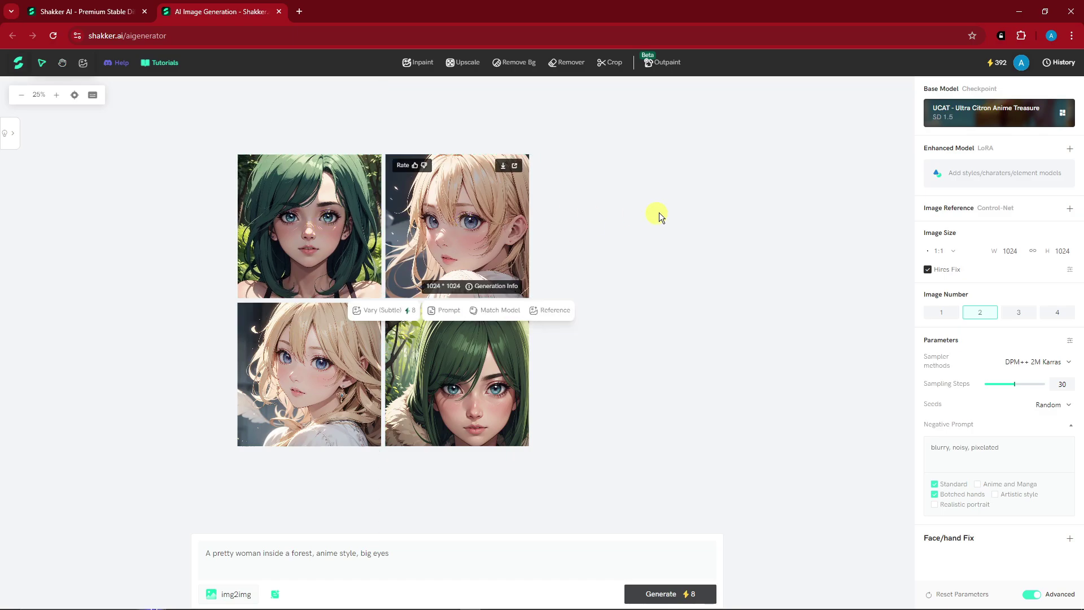
{"action": "left_click_drag", "start_coordinate": [578, 253], "coordinate": [629, 261]}
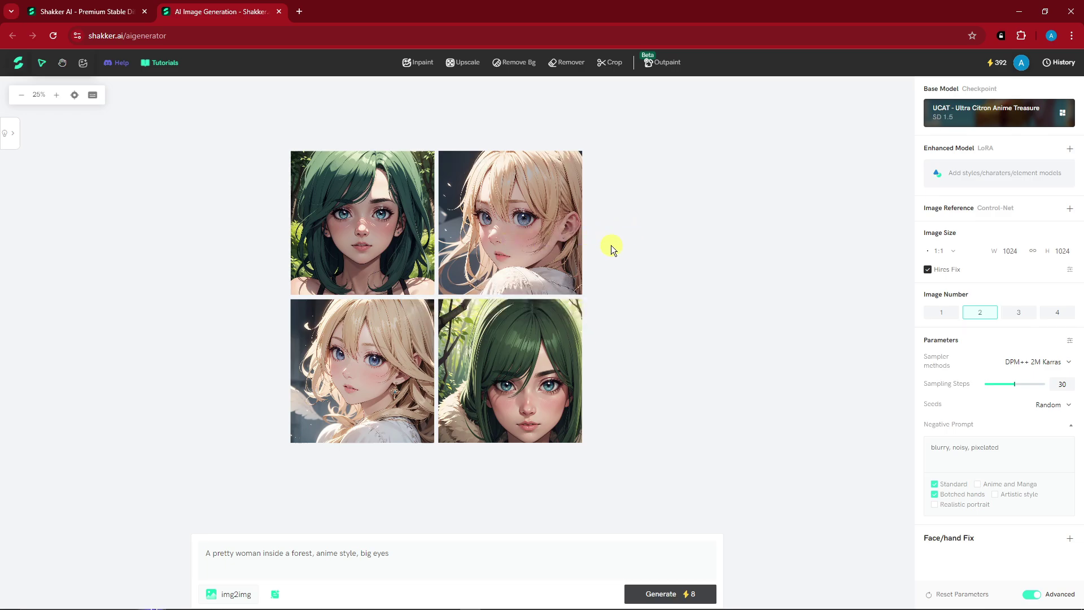
{"action": "left_click", "coordinate": [56, 95]}
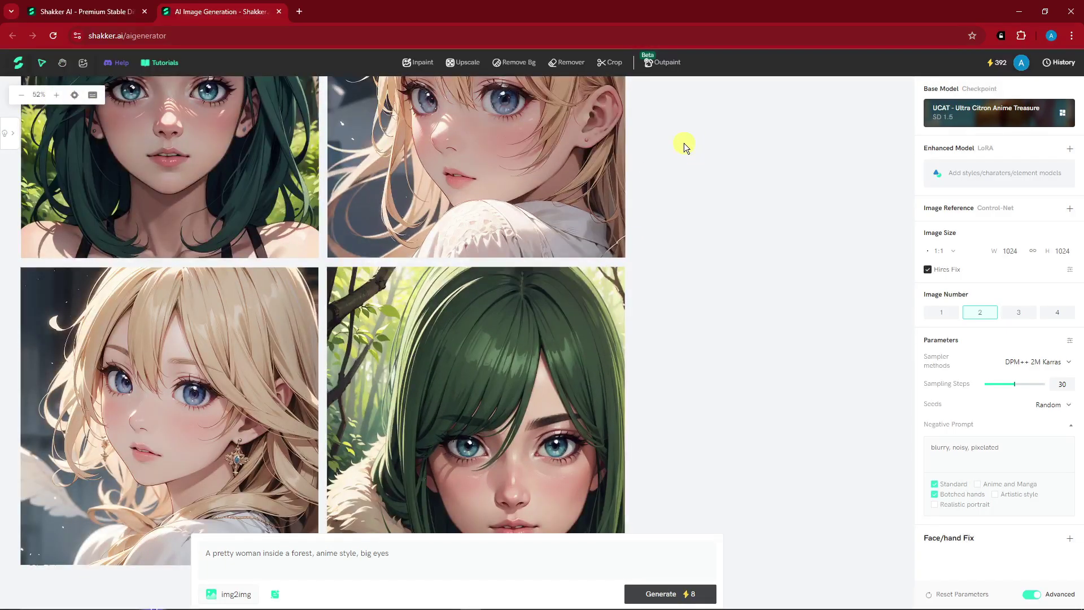
{"action": "left_click_drag", "start_coordinate": [683, 144], "coordinate": [705, 225]}
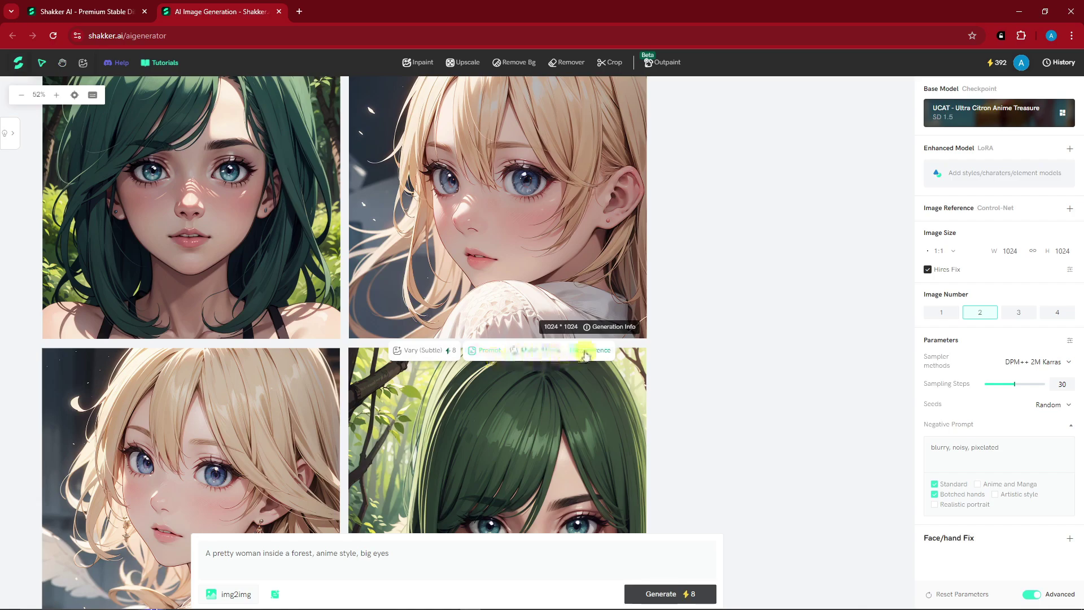
- Download the top-right blonde portrait as a PNG and preview it in Photos
{"action": "scroll", "coordinate": [550, 249], "scroll_direction": "up", "scroll_amount": 3}
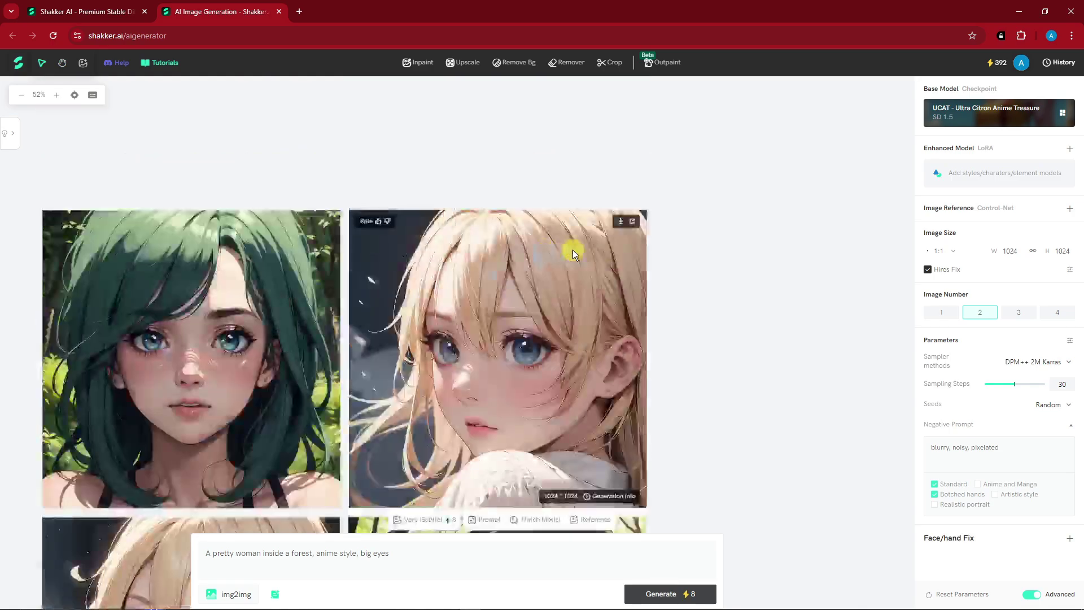
{"action": "left_click", "coordinate": [623, 223]}
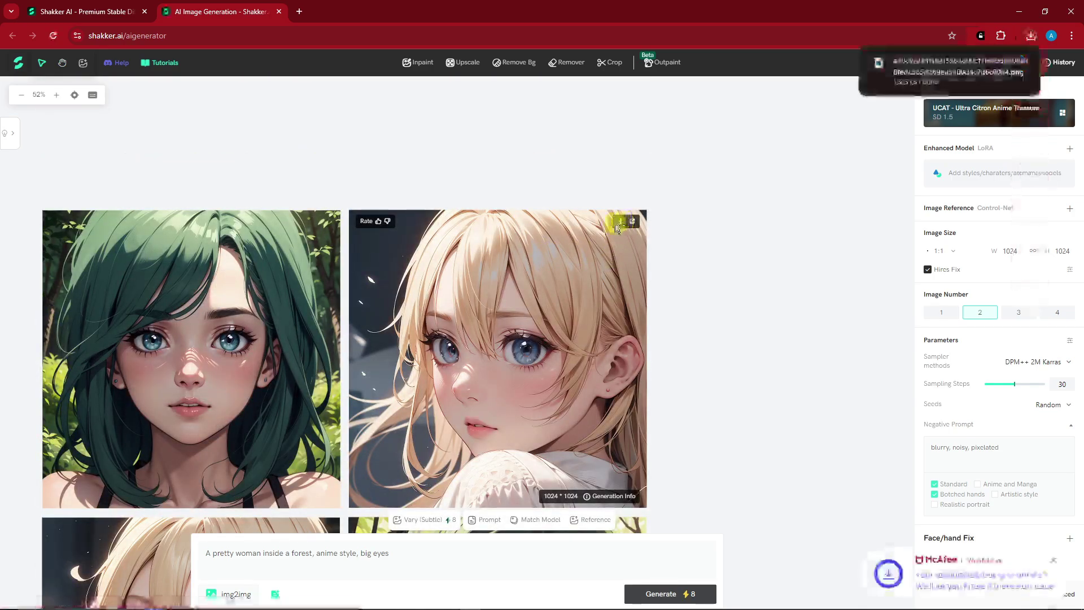
{"action": "left_click", "coordinate": [960, 65]}
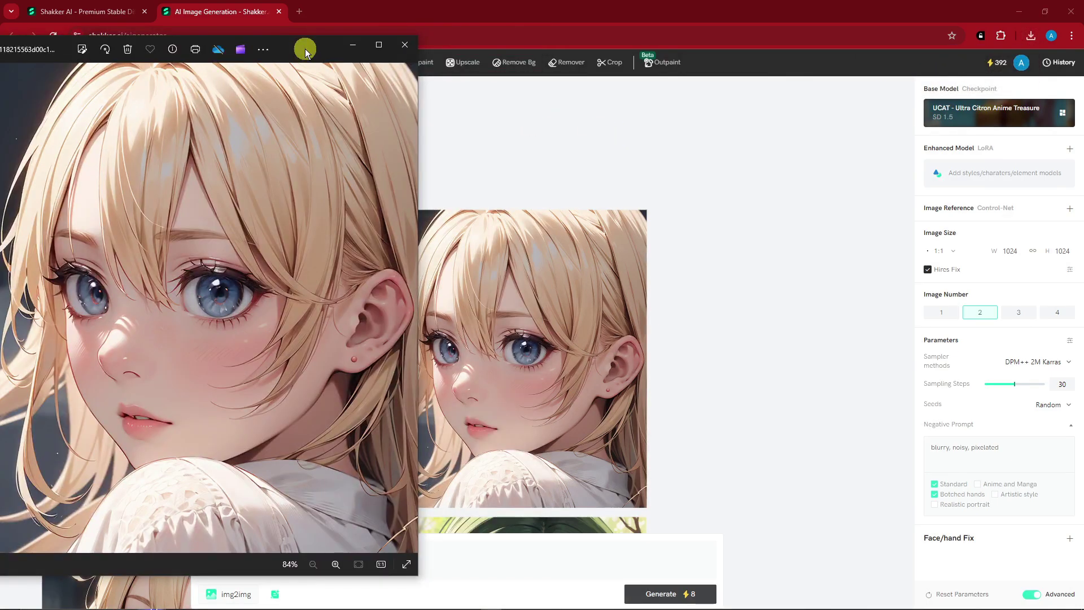
{"action": "left_click_drag", "start_coordinate": [305, 48], "coordinate": [899, 83]}
{"action": "left_click", "coordinate": [984, 71]}
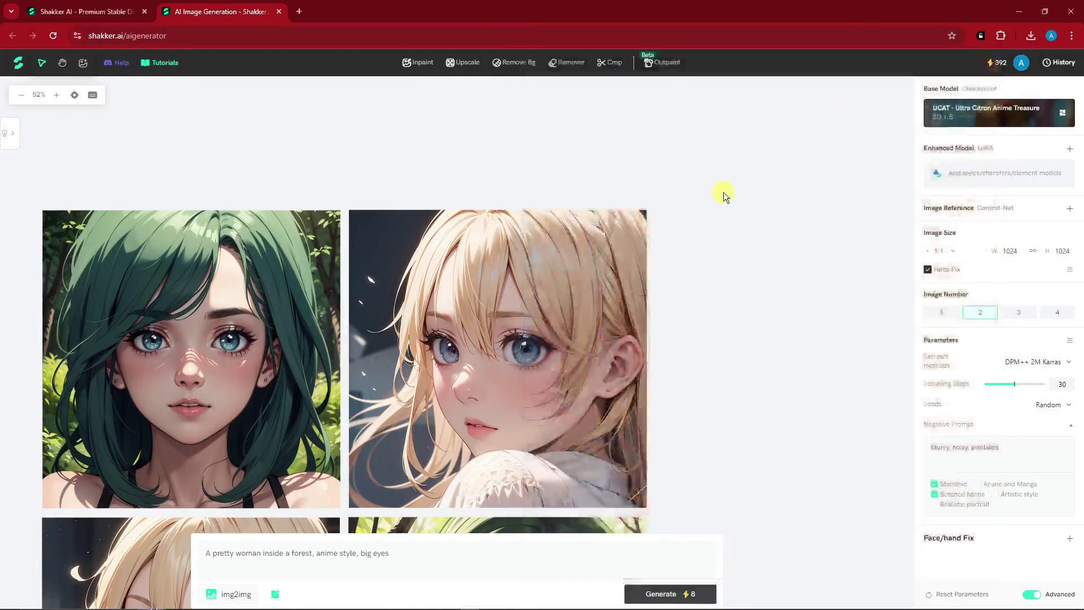
- Match the base model to the blonde portrait's White City Master 2D Simple mix_4.0
{"action": "mouse_move", "coordinate": [581, 269]}
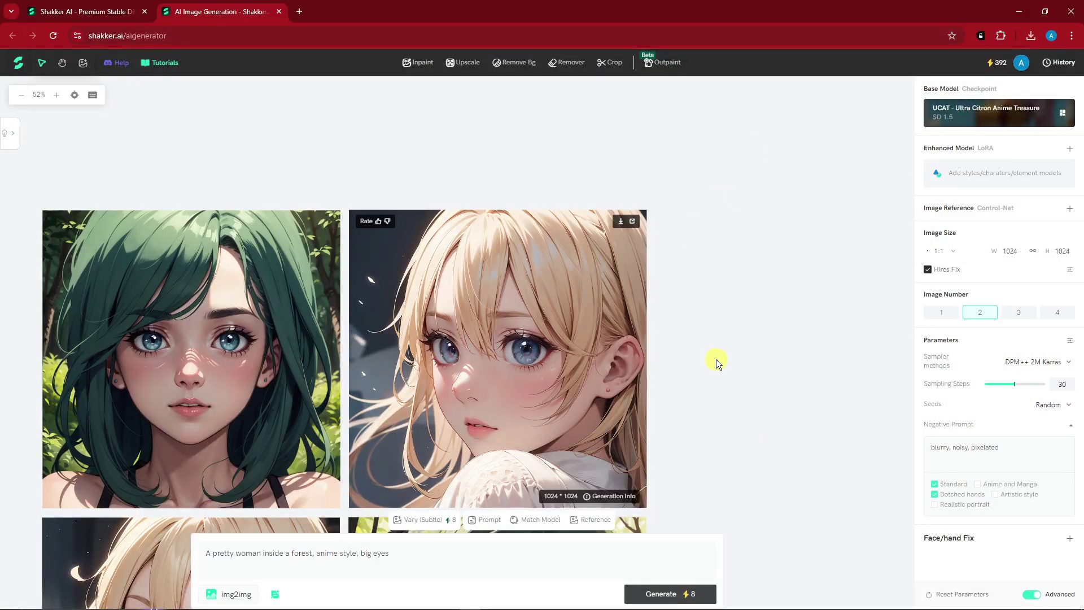
{"action": "scroll", "coordinate": [716, 359], "scroll_direction": "down", "scroll_amount": 1}
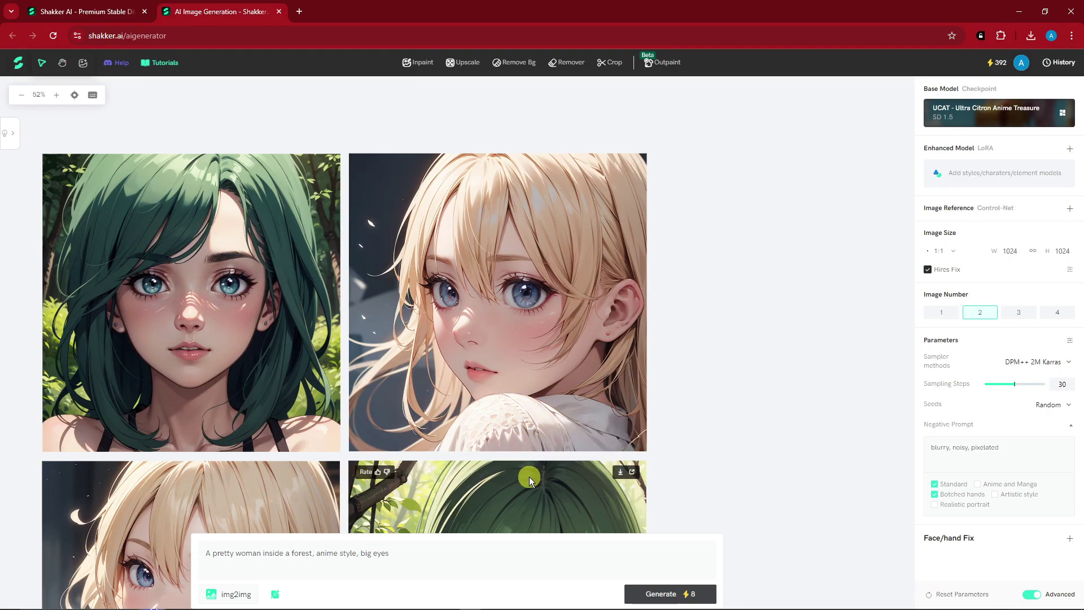
{"action": "mouse_move", "coordinate": [556, 254]}
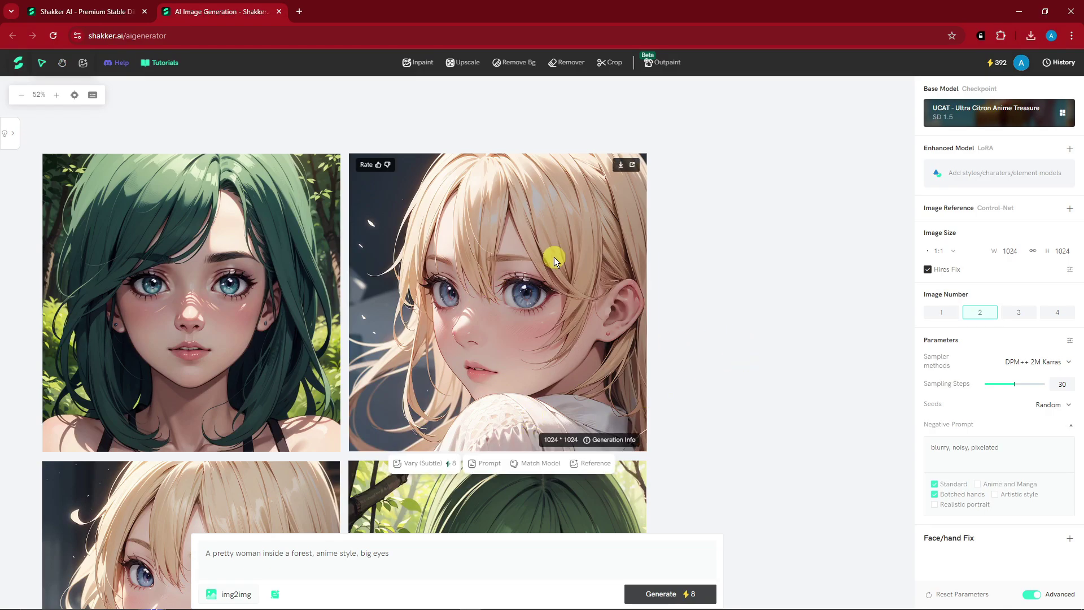
{"action": "left_click", "coordinate": [540, 468]}
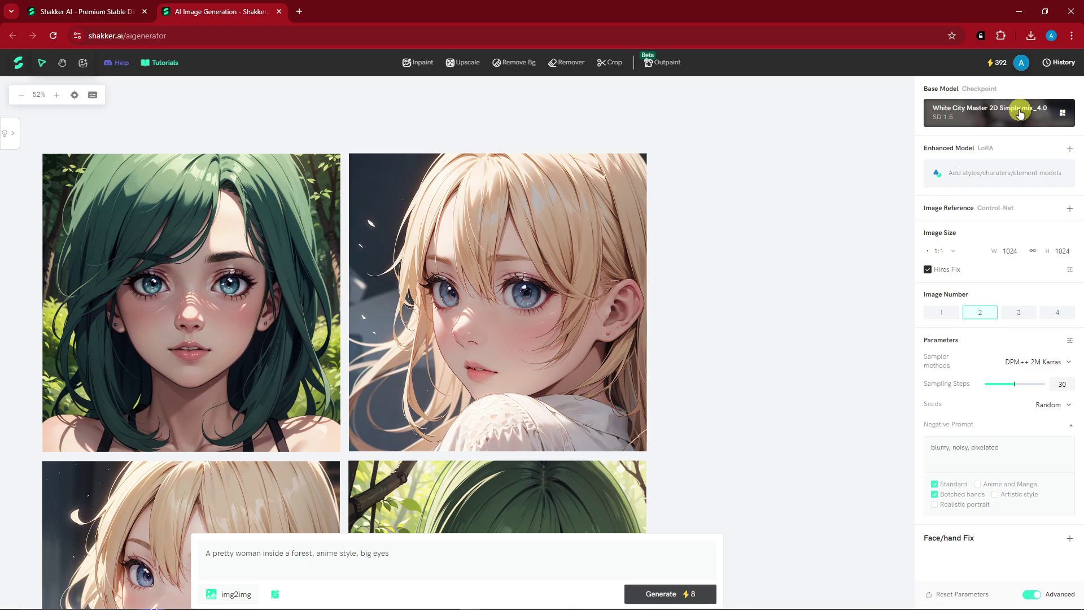
- Match the base model to the green-haired portrait's UCAT - Ultra Citron Anime Treasure checkpoint
{"action": "scroll", "coordinate": [680, 429], "scroll_direction": "down", "scroll_amount": 5}
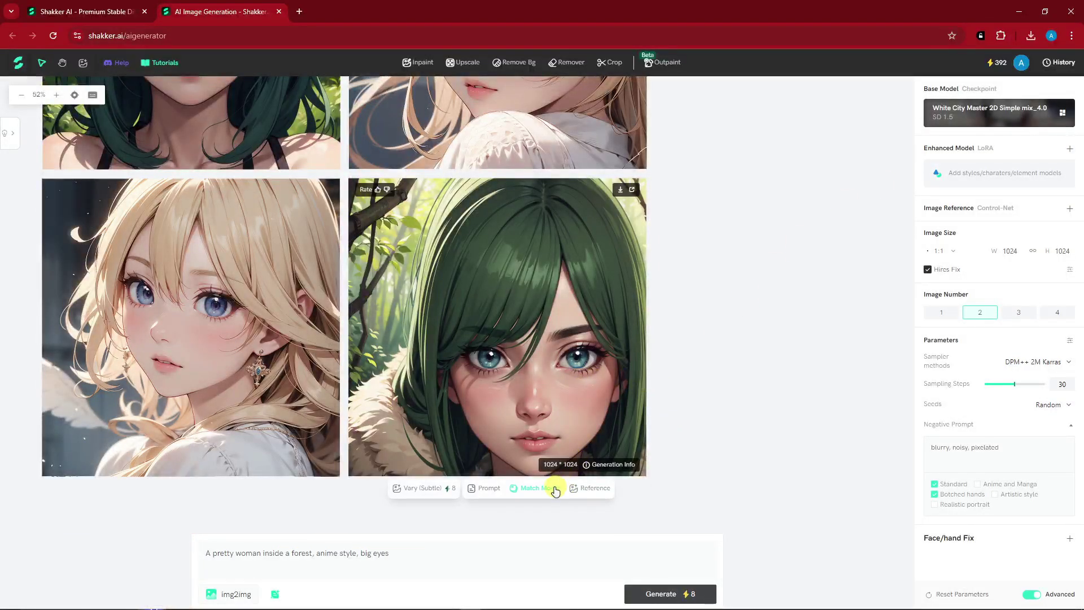
{"action": "left_click", "coordinate": [552, 493]}
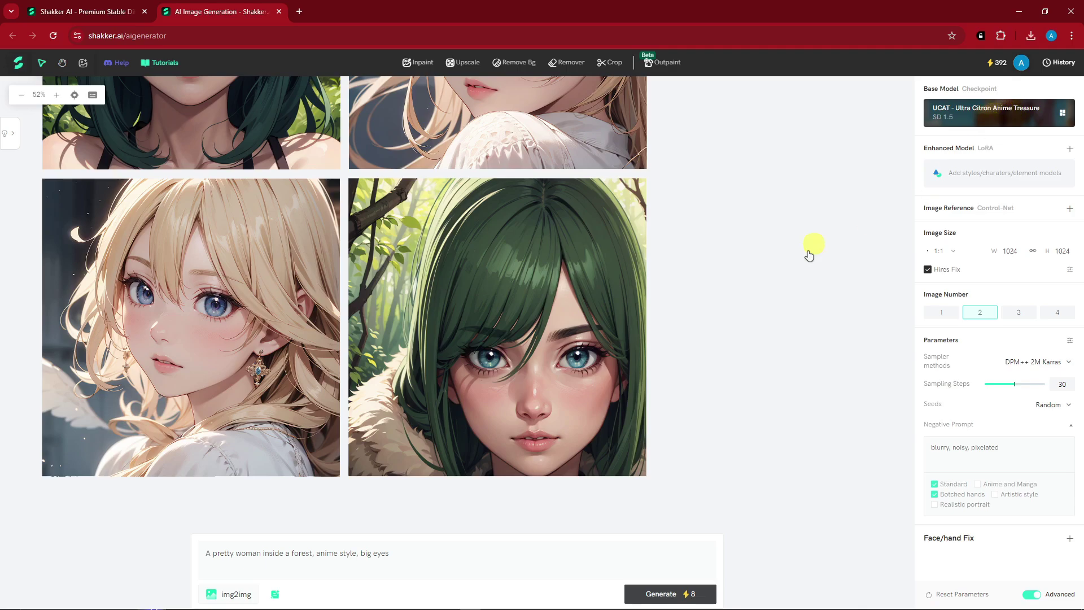
{"action": "mouse_move", "coordinate": [566, 343]}
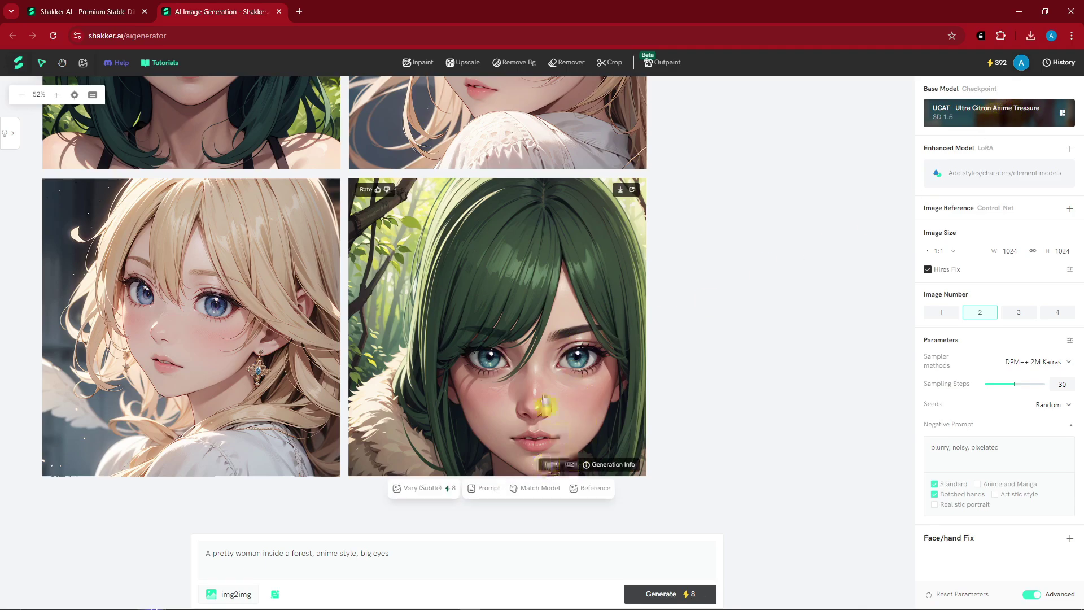
{"action": "mouse_move", "coordinate": [458, 130]}
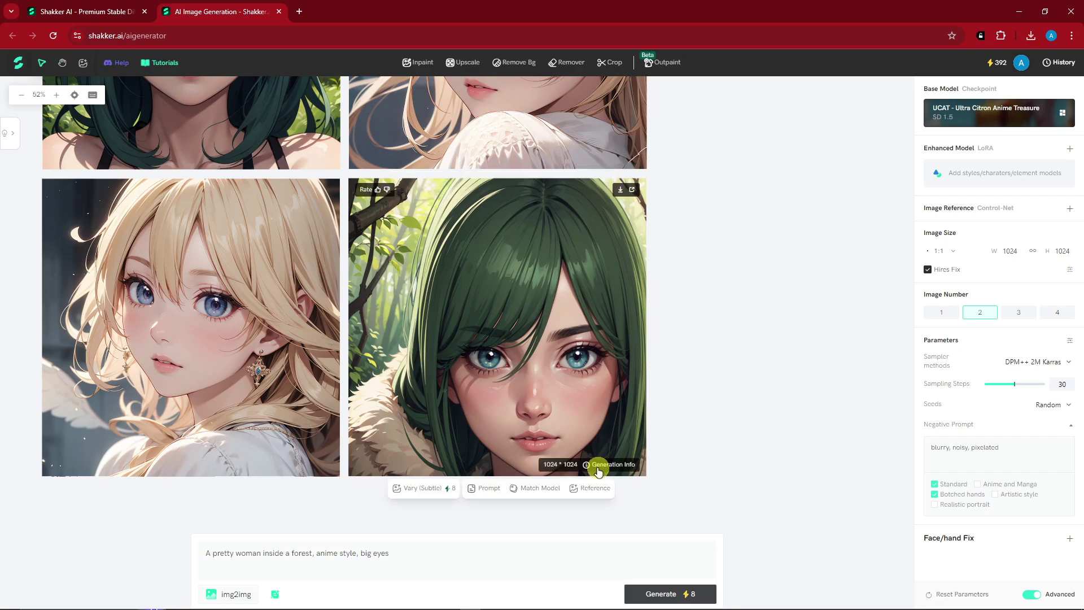
{"action": "left_click", "coordinate": [589, 467]}
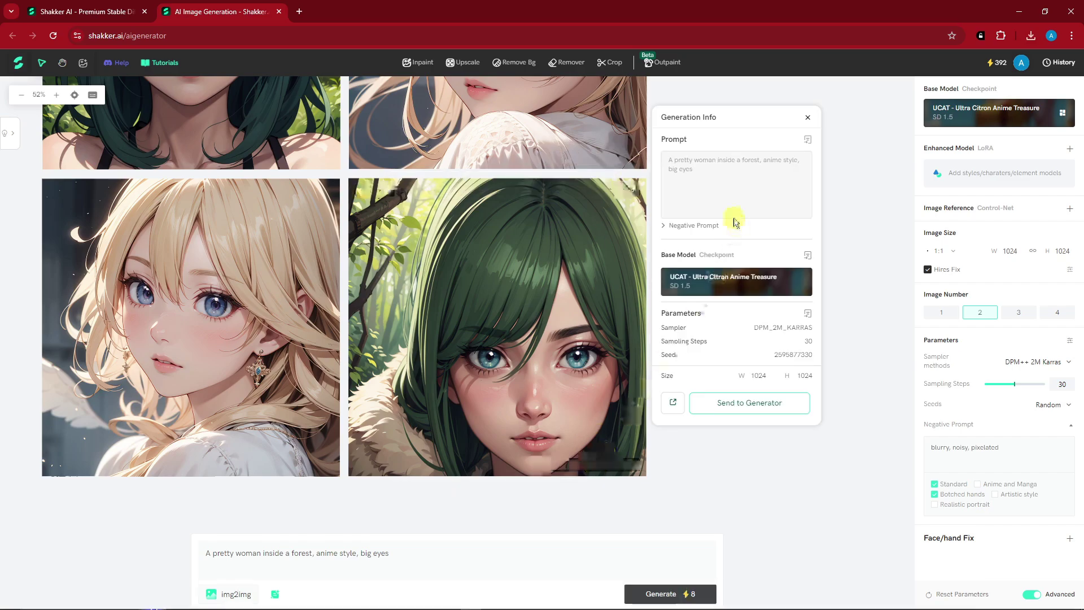
{"action": "left_click_drag", "start_coordinate": [717, 178], "coordinate": [655, 161]}
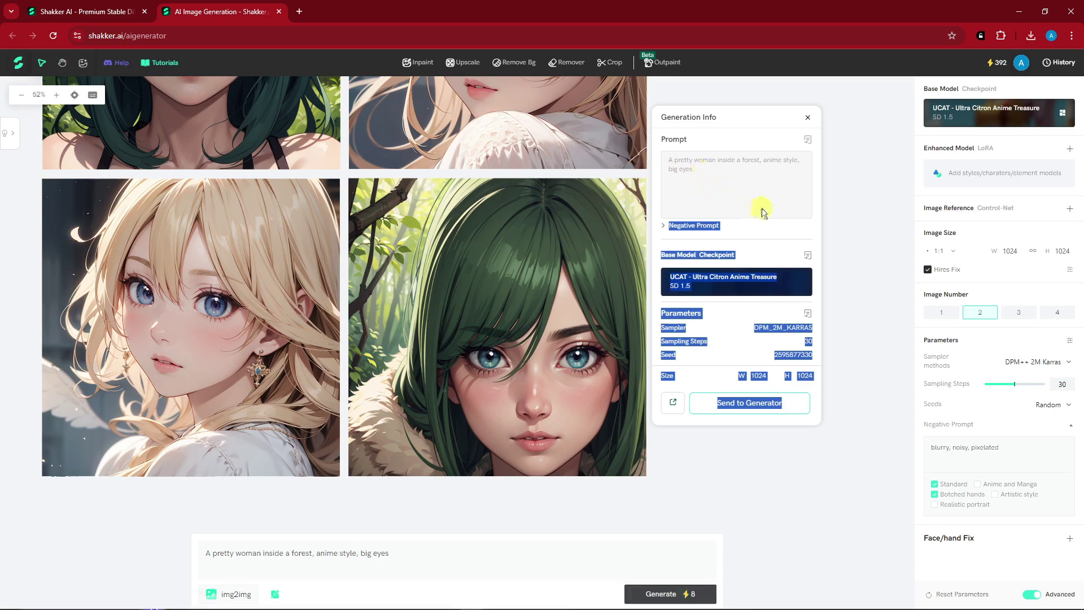
{"action": "left_click", "coordinate": [874, 220]}
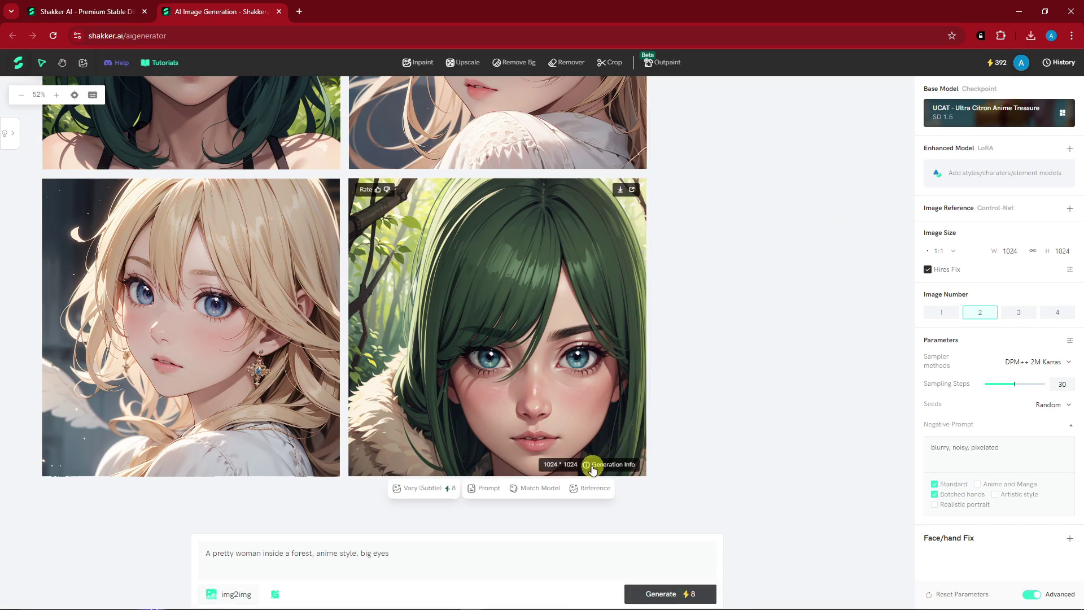
{"action": "left_click", "coordinate": [610, 464]}
{"action": "left_click_drag", "start_coordinate": [664, 231], "coordinate": [711, 252]}
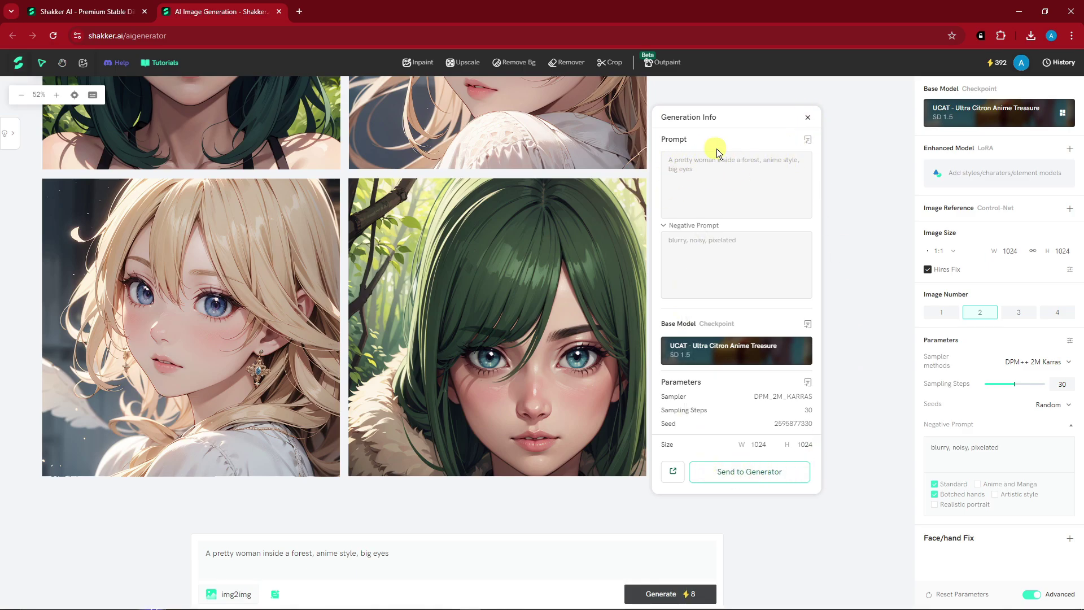
{"action": "left_click", "coordinate": [807, 117]}
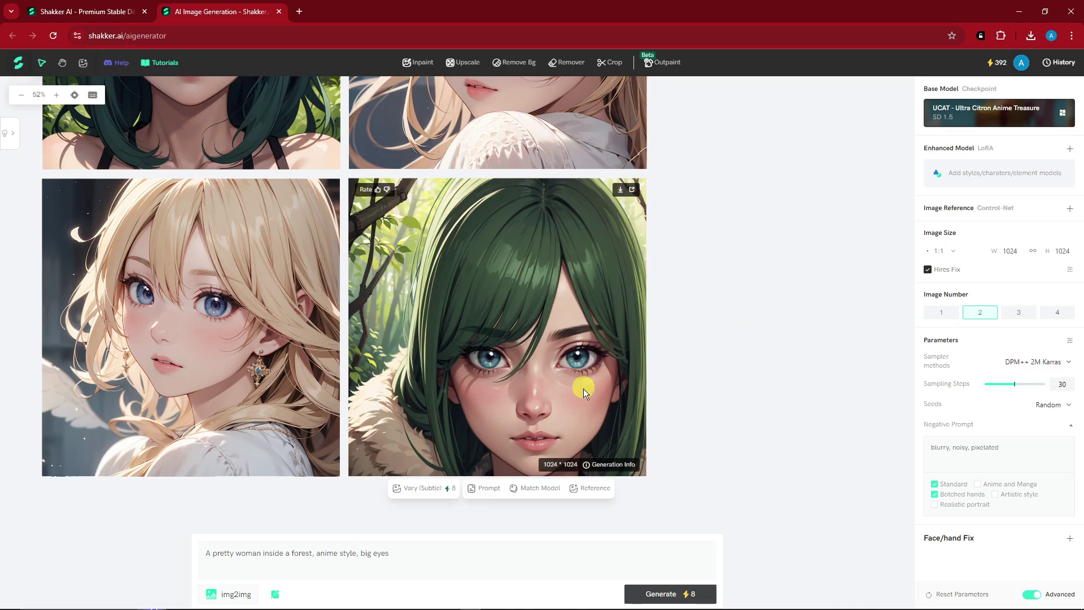
{"action": "left_click", "coordinate": [590, 491]}
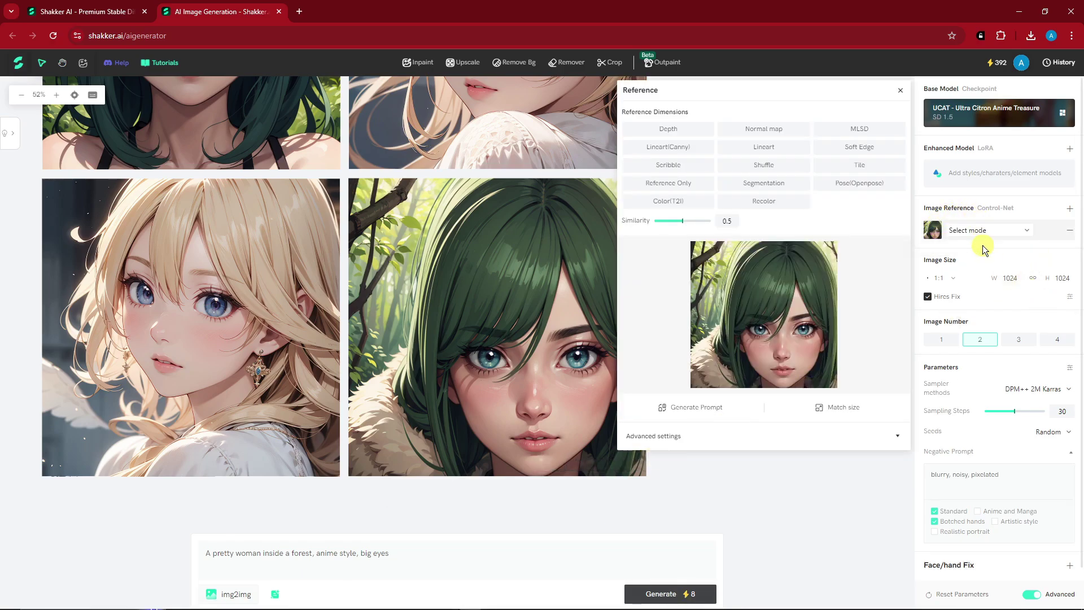
{"action": "left_click", "coordinate": [1026, 229]}
{"action": "left_click", "coordinate": [1026, 231]}
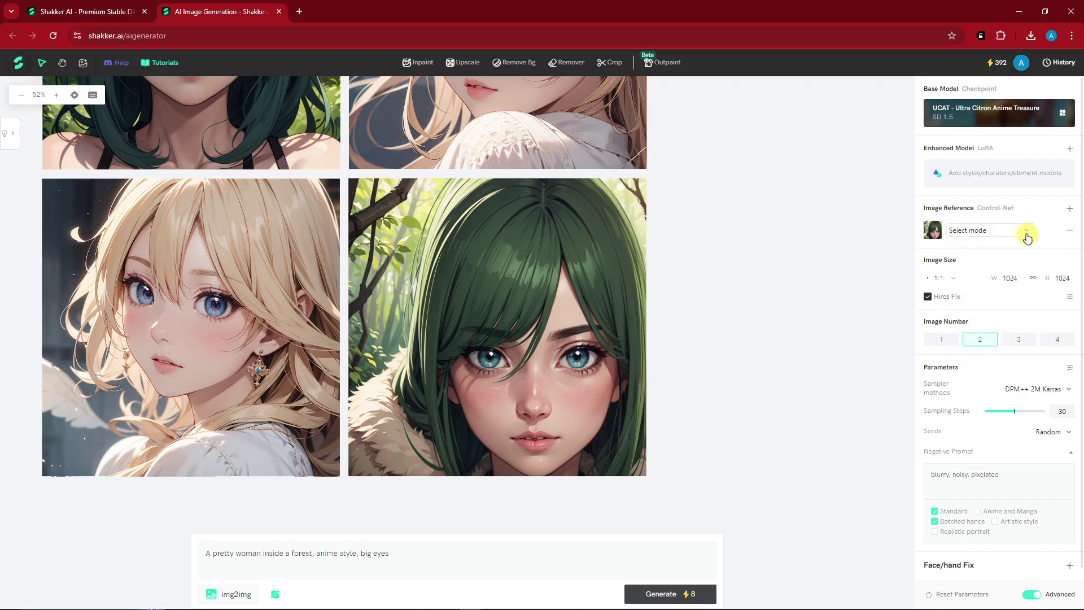
{"action": "left_click", "coordinate": [1020, 231]}
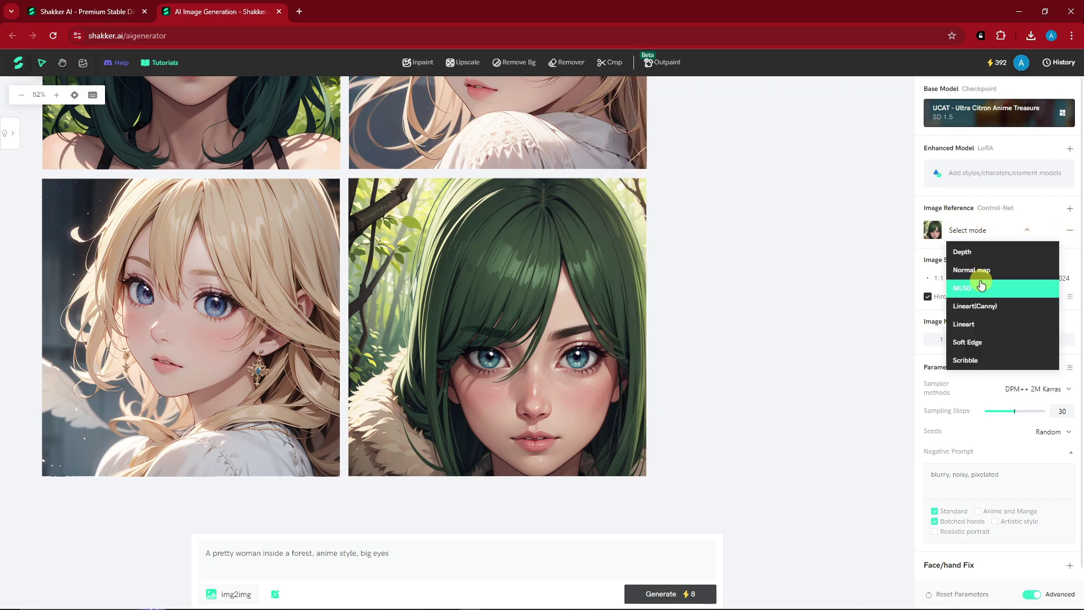
{"action": "scroll", "coordinate": [982, 317], "scroll_direction": "down", "scroll_amount": 3}
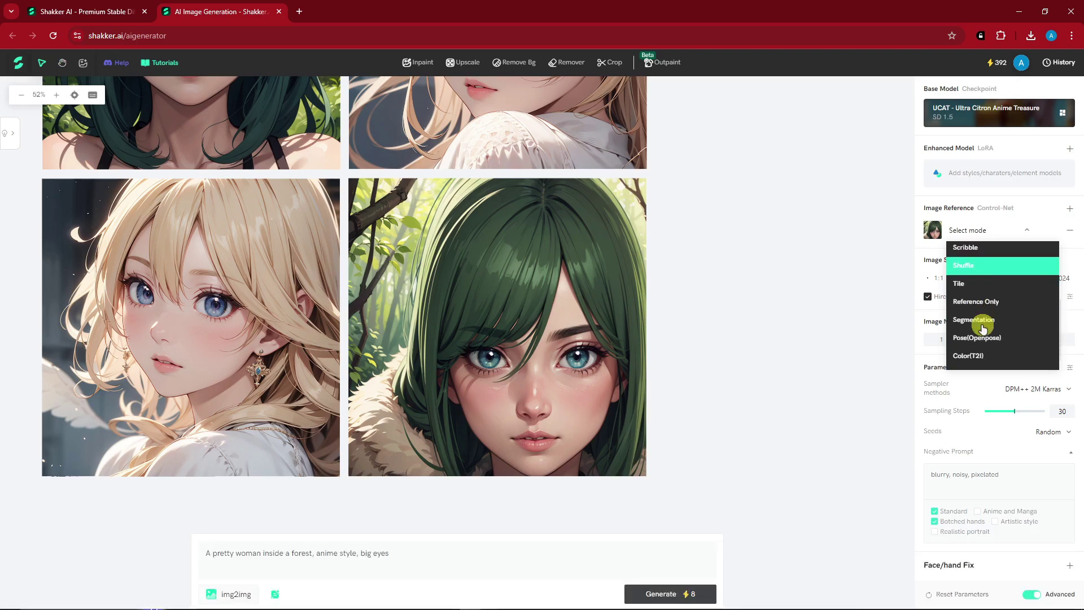
{"action": "scroll", "coordinate": [994, 333], "scroll_direction": "up", "scroll_amount": 3}
{"action": "scroll", "coordinate": [1017, 282], "scroll_direction": "down", "scroll_amount": 3}
{"action": "left_click", "coordinate": [1048, 226]}
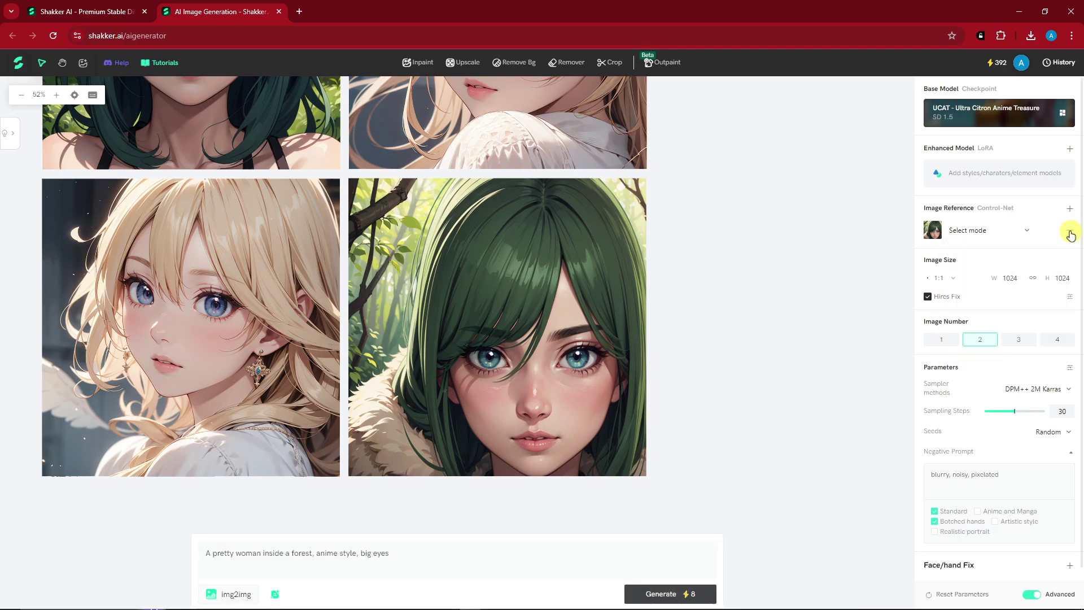
{"action": "left_click", "coordinate": [1072, 234]}
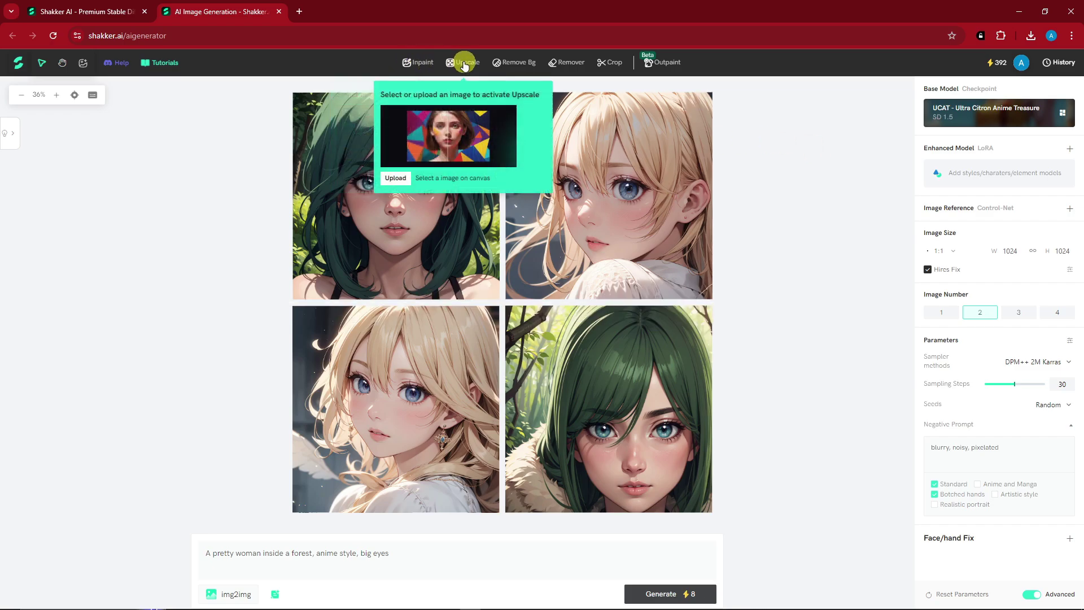
- Zoom in and pan until the blonde earring portrait sits centred on the canvas
{"action": "mouse_move", "coordinate": [510, 65]}
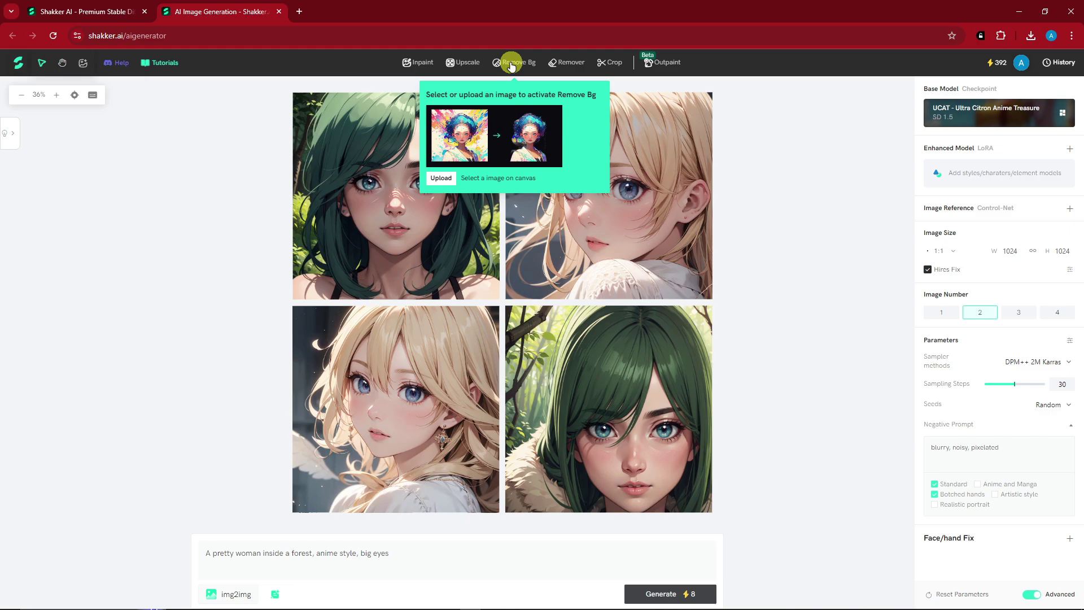
{"action": "mouse_move", "coordinate": [668, 69]}
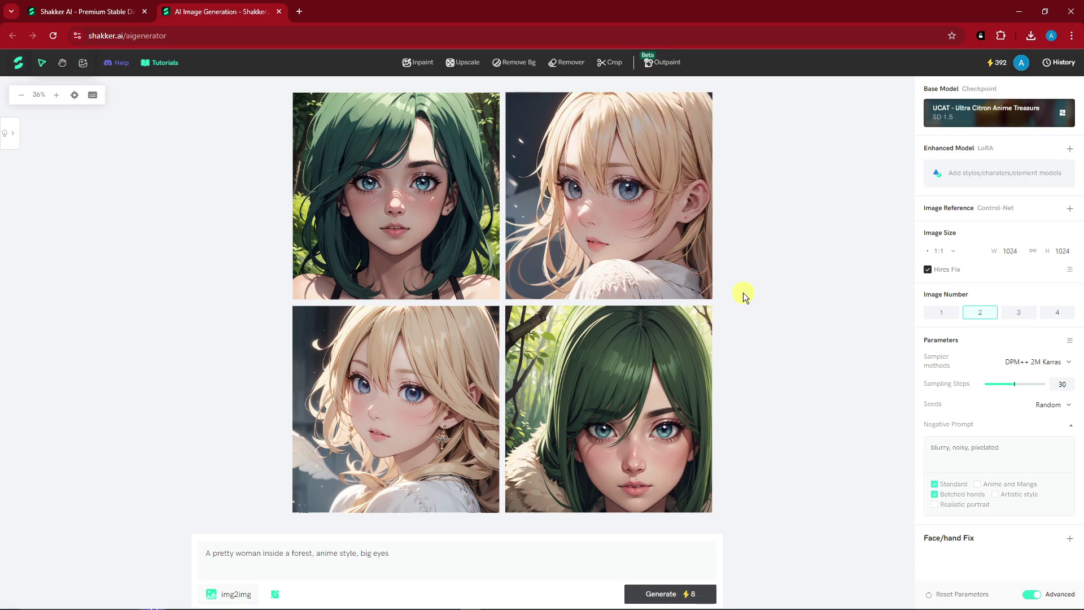
{"action": "scroll", "coordinate": [422, 402], "scroll_direction": "up", "scroll_amount": 1}
{"action": "scroll", "coordinate": [415, 392], "scroll_direction": "down", "scroll_amount": 5}
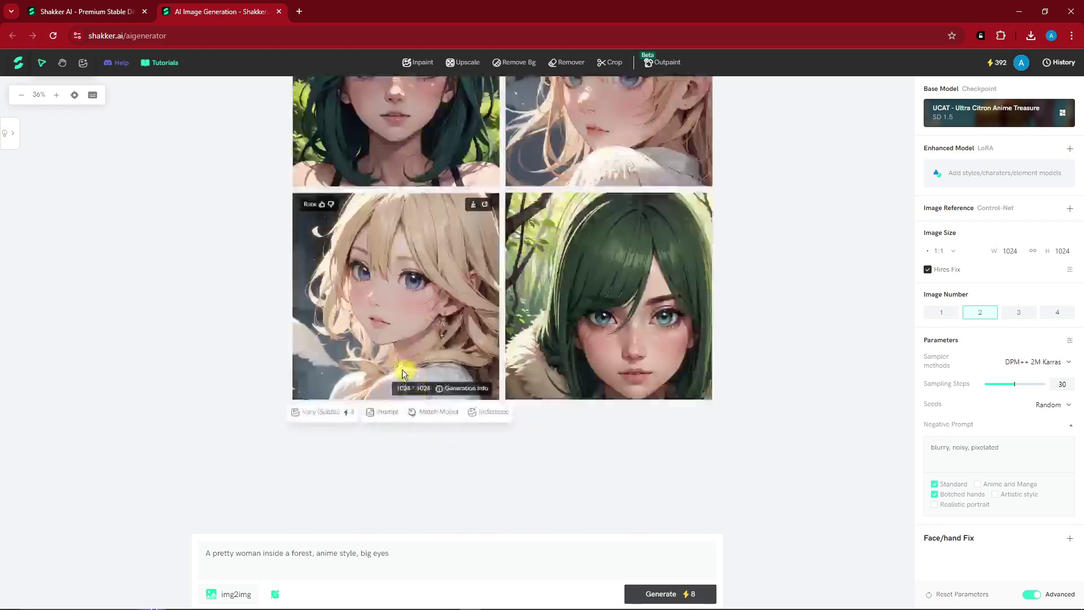
{"action": "left_click", "coordinate": [56, 94]}
{"action": "scroll", "coordinate": [343, 220], "scroll_direction": "up", "scroll_amount": 3}
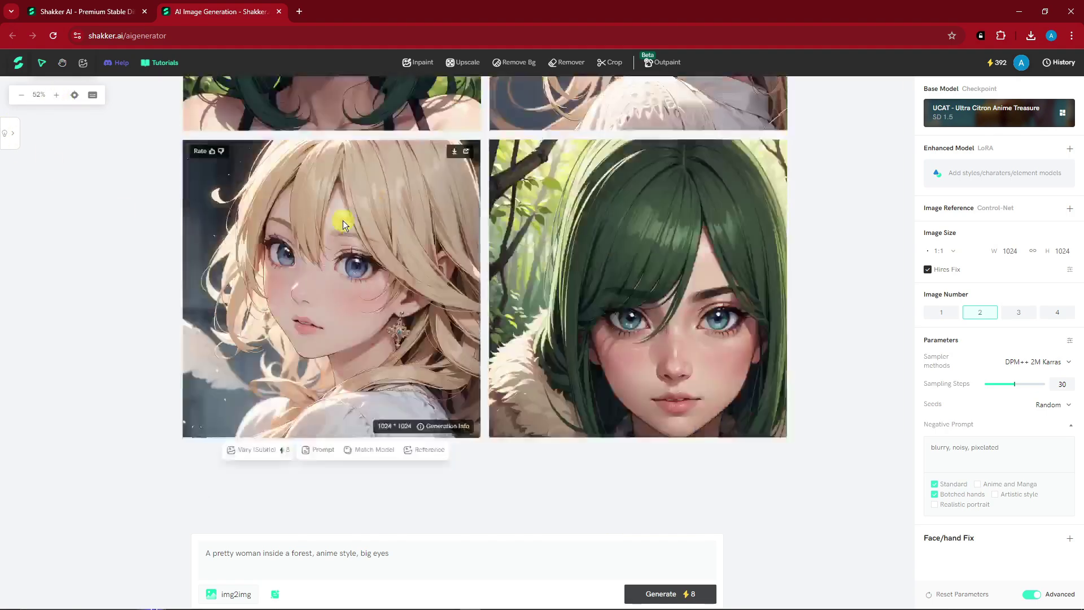
{"action": "left_click_drag", "start_coordinate": [107, 216], "coordinate": [411, 252]}
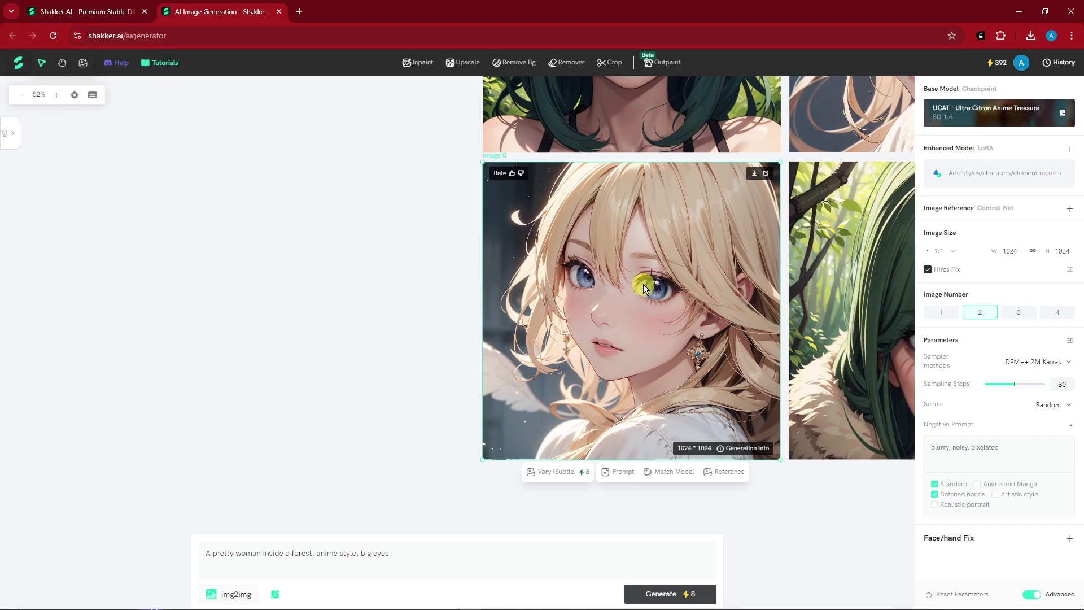
- Inpaint the blonde portrait's segmented eyes, inserting 'red' before 'eyes' in the prompt
{"action": "left_click", "coordinate": [418, 62]}
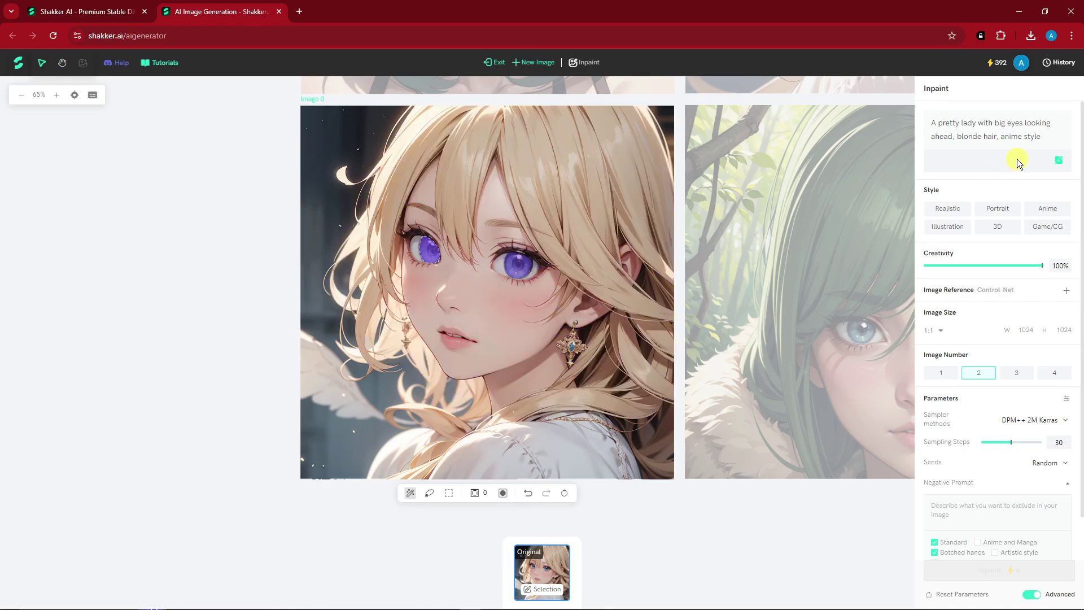
{"action": "left_click_drag", "start_coordinate": [1042, 136], "coordinate": [926, 121]}
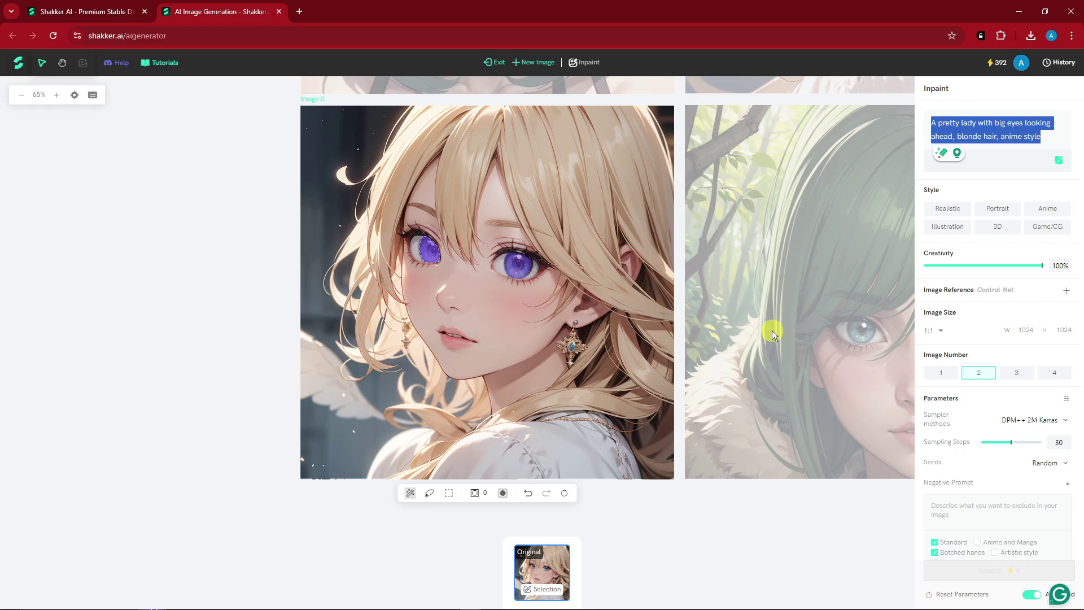
{"action": "left_click", "coordinate": [1007, 123]}
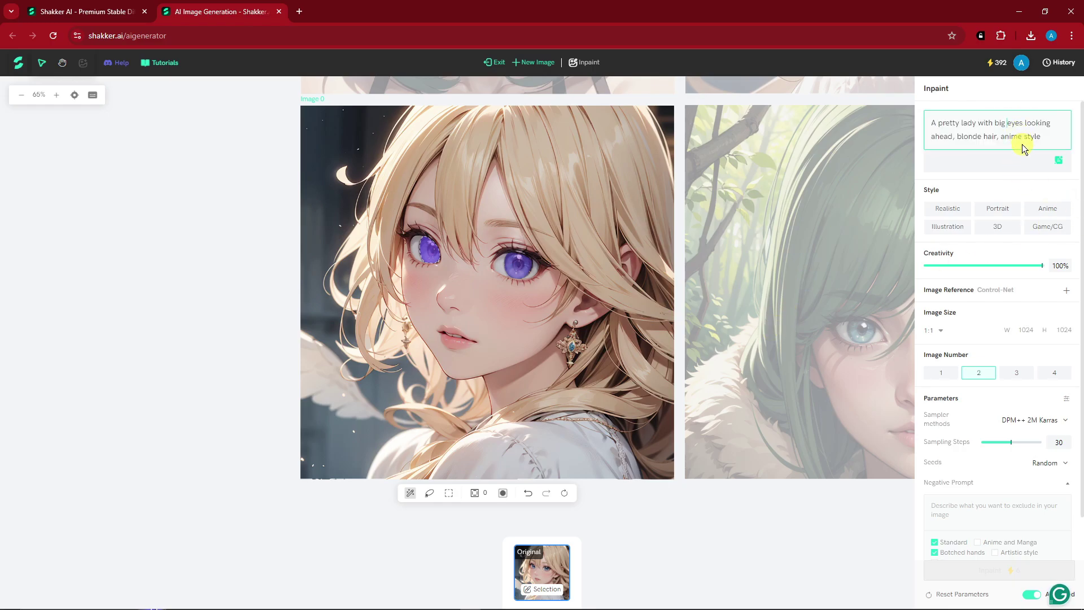
{"action": "type", "text": "red"}
{"action": "scroll", "coordinate": [968, 494], "scroll_direction": "down", "scroll_amount": 1}
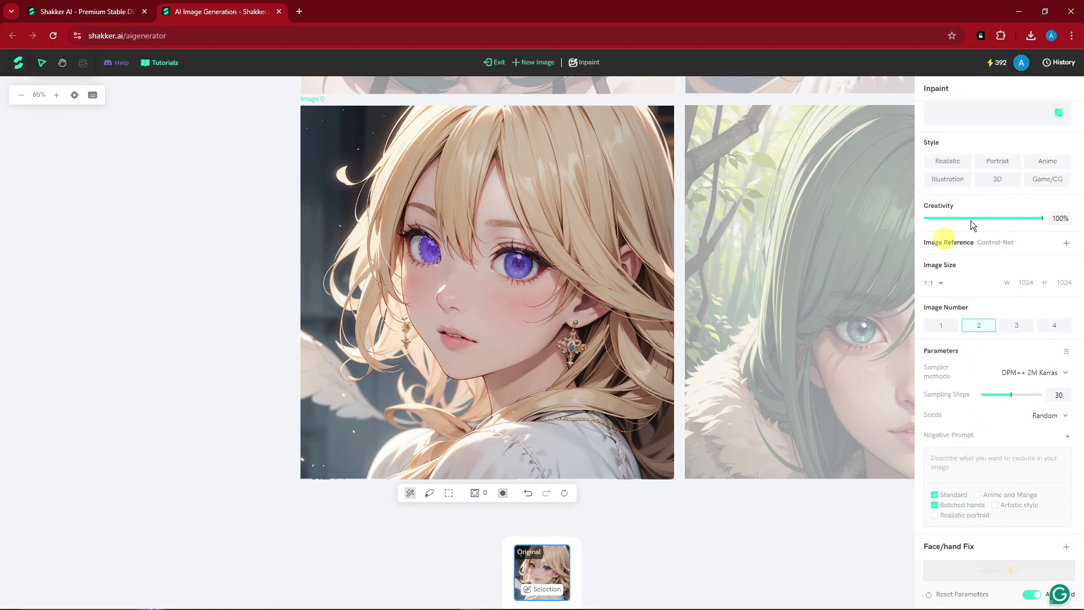
{"action": "scroll", "coordinate": [975, 215], "scroll_direction": "up", "scroll_amount": 1}
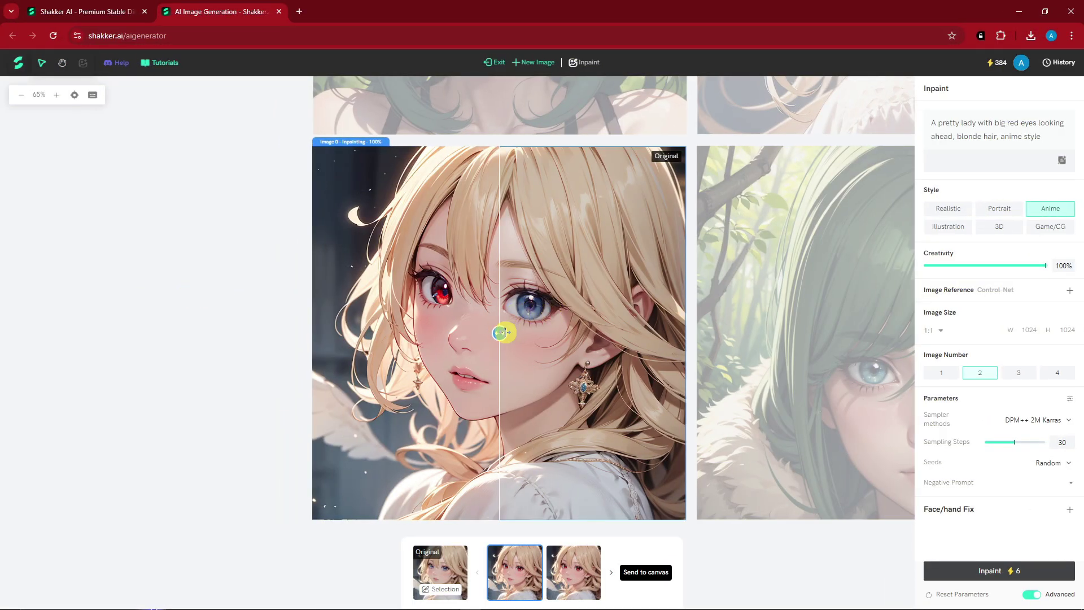
- Compare the red-eyed result against the original blue eyes and send it to the canvas
{"action": "left_click_drag", "start_coordinate": [500, 333], "coordinate": [635, 342]}
{"action": "left_click", "coordinate": [655, 573]}
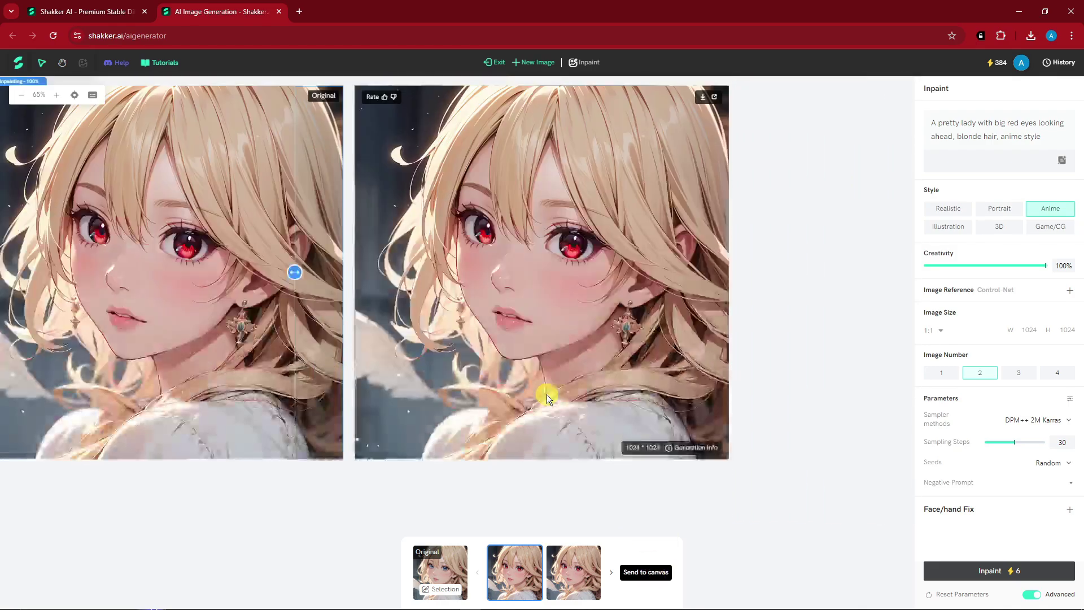
{"action": "scroll", "coordinate": [771, 343], "scroll_direction": "down", "scroll_amount": 2}
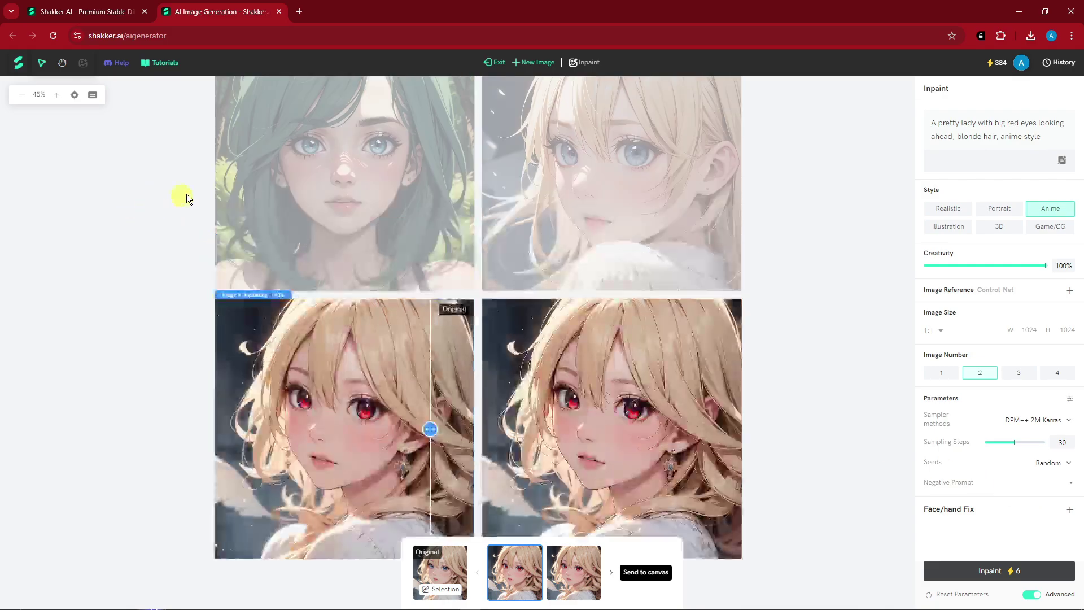
- Return to the canvas, move the red-eyed image to the left and select it
{"action": "left_click", "coordinate": [493, 62]}
{"action": "left_click_drag", "start_coordinate": [676, 377], "coordinate": [145, 293]}
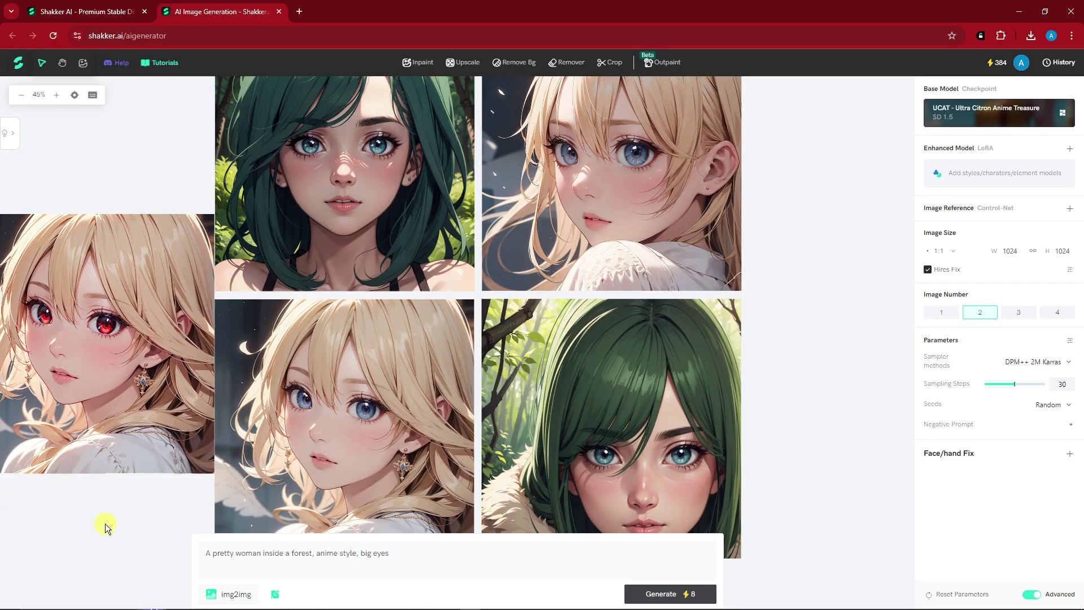
{"action": "left_click_drag", "start_coordinate": [106, 523], "coordinate": [630, 486]}
{"action": "left_click_drag", "start_coordinate": [658, 298], "coordinate": [365, 293]}
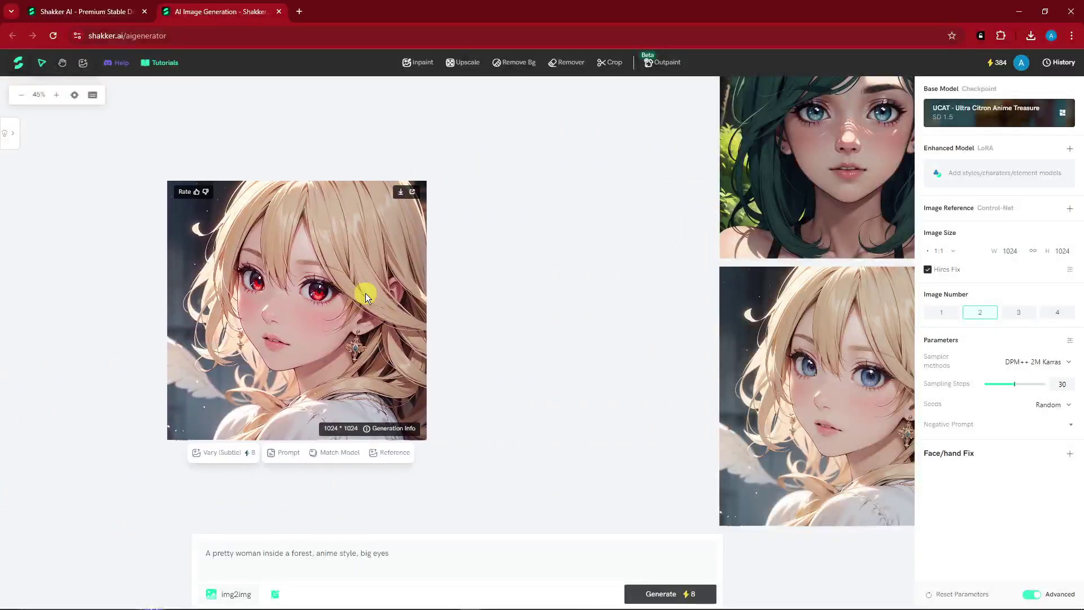
{"action": "left_click", "coordinate": [293, 274]}
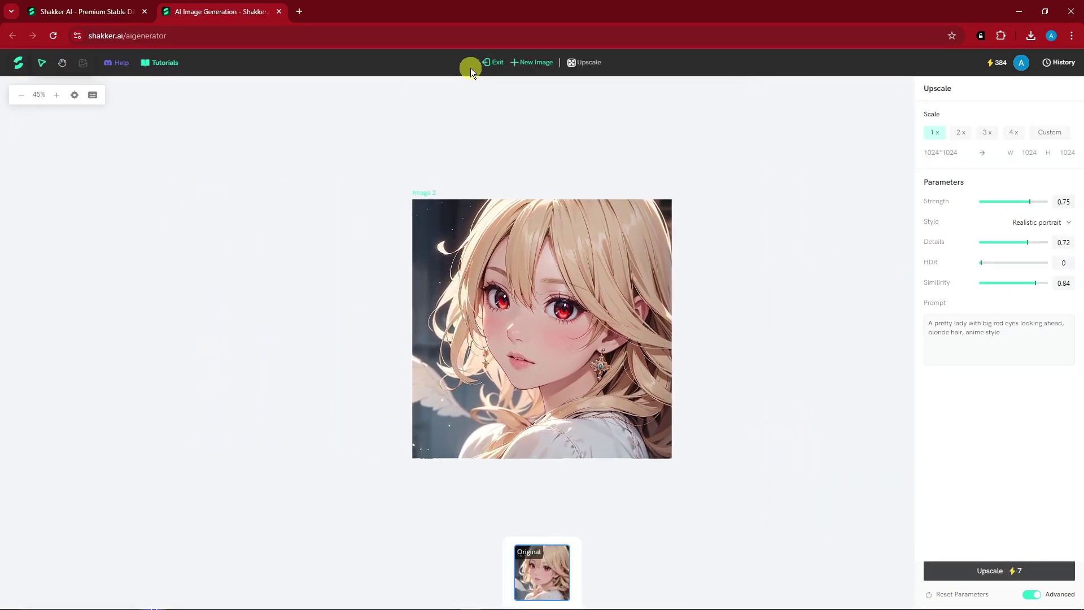
- Set the upscale to 2x (2048 px), keeping Realistic portrait style and the prompt
{"action": "left_click", "coordinate": [961, 134]}
{"action": "left_click", "coordinate": [987, 133]}
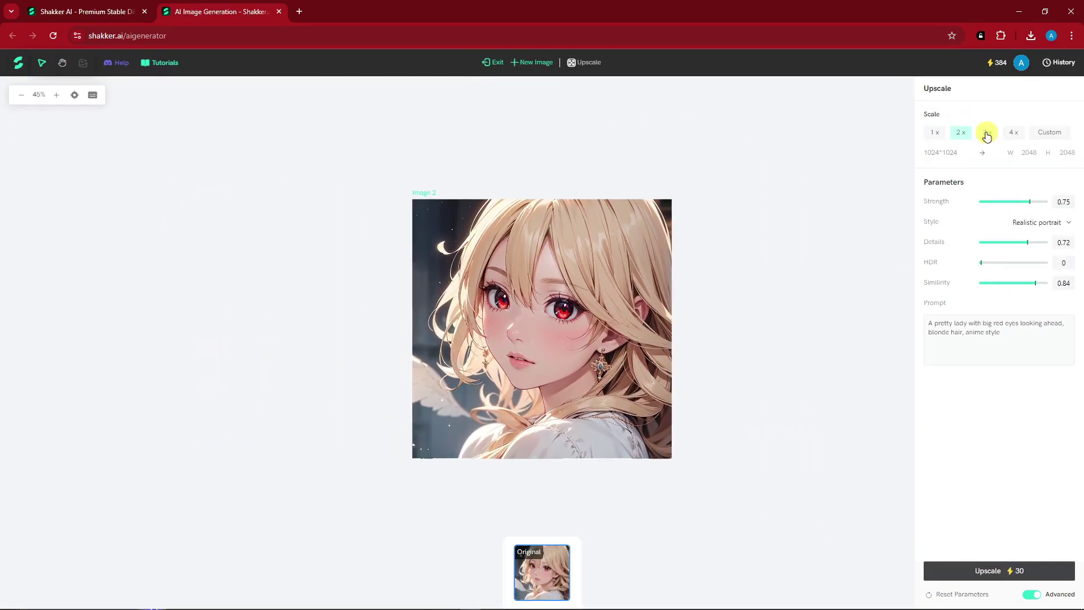
{"action": "left_click", "coordinate": [1015, 132]}
{"action": "left_click", "coordinate": [989, 134]}
{"action": "left_click", "coordinate": [967, 135]}
{"action": "left_click", "coordinate": [1067, 222]}
{"action": "left_click", "coordinate": [1068, 223]}
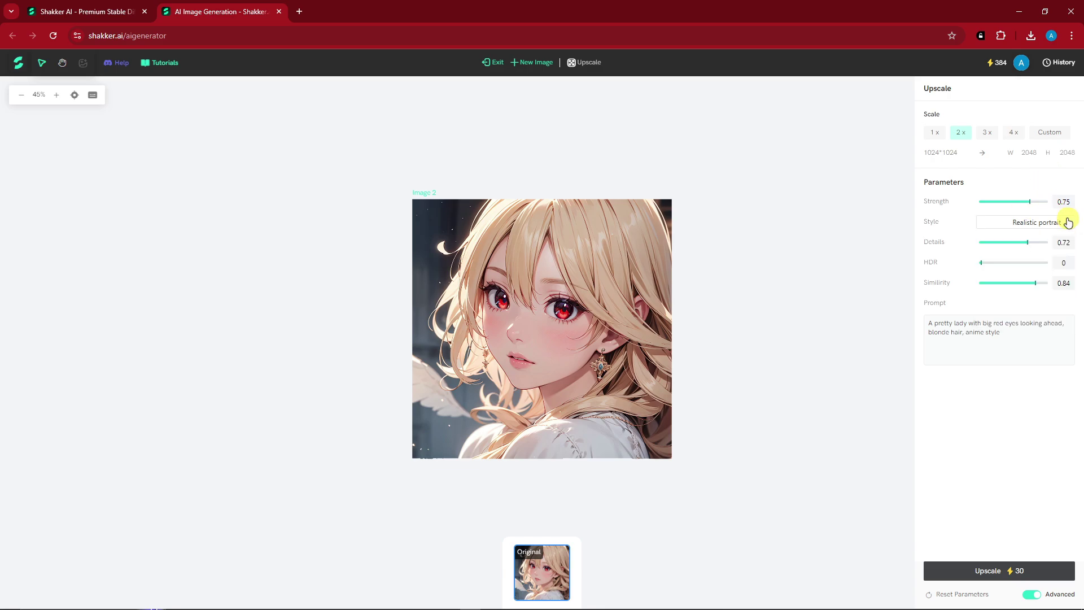
{"action": "left_click_drag", "start_coordinate": [1010, 333], "coordinate": [920, 317]}
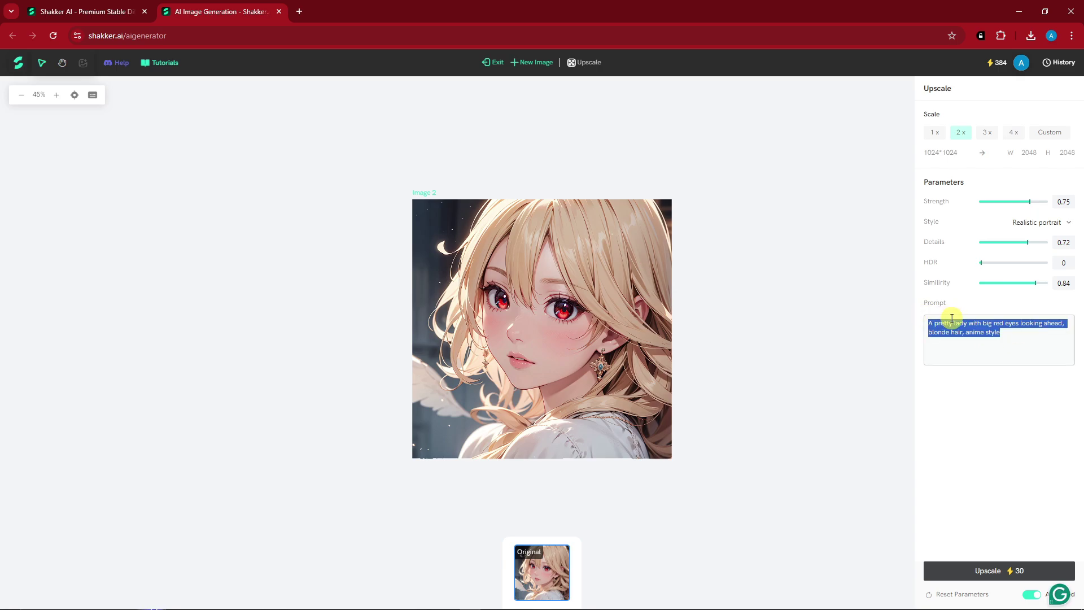
{"action": "left_click", "coordinate": [1028, 341]}
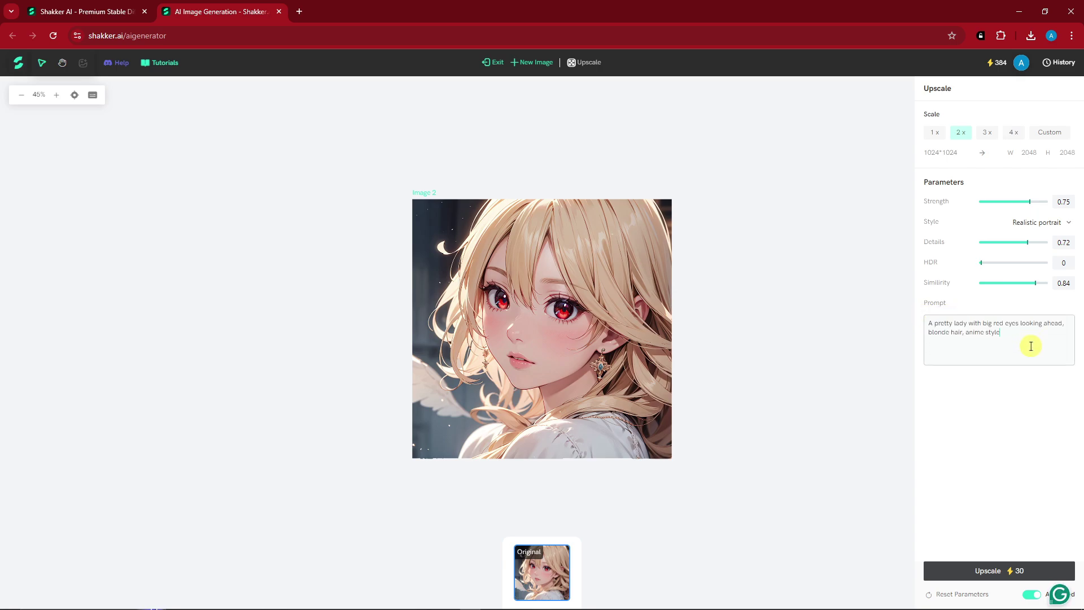
{"action": "left_click_drag", "start_coordinate": [1026, 342], "coordinate": [931, 315]}
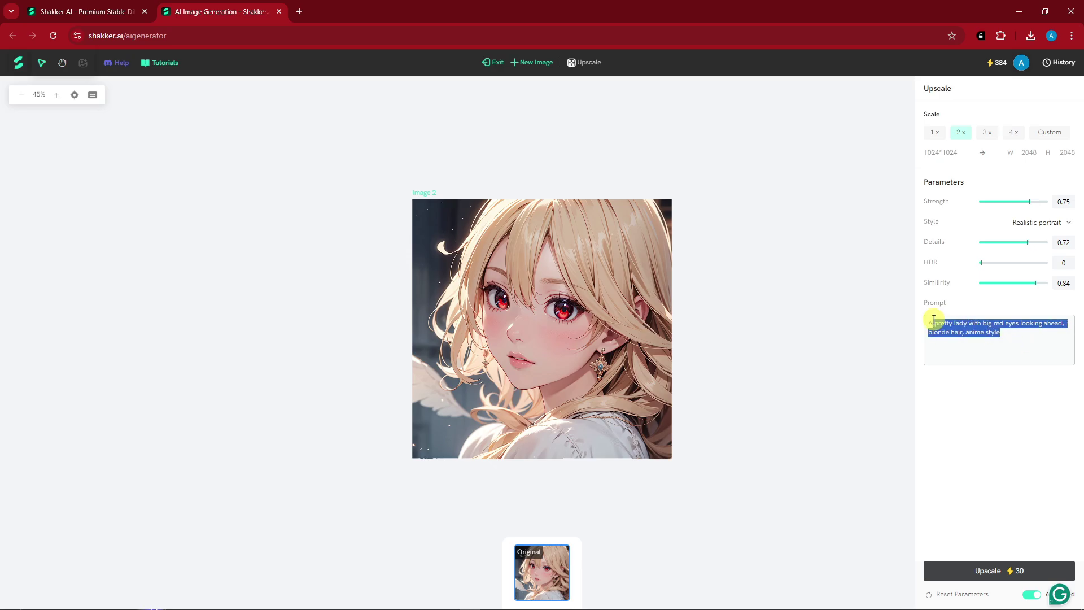
{"action": "left_click", "coordinate": [1030, 339]}
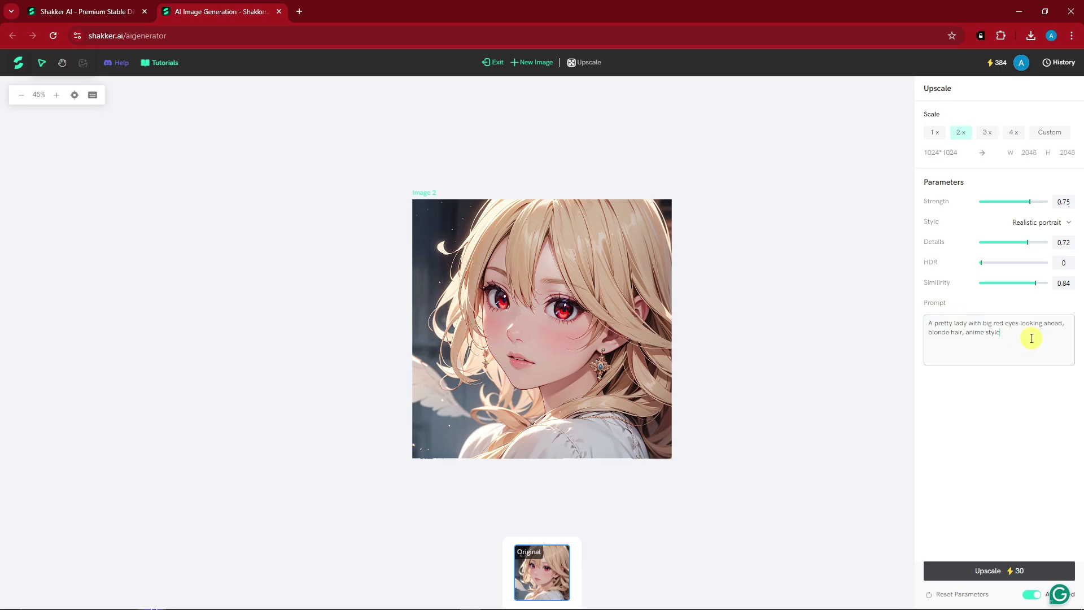
- Upscale the red-eyed portrait and compare eyes, hair and earring against the original
{"action": "left_click", "coordinate": [1006, 574]}
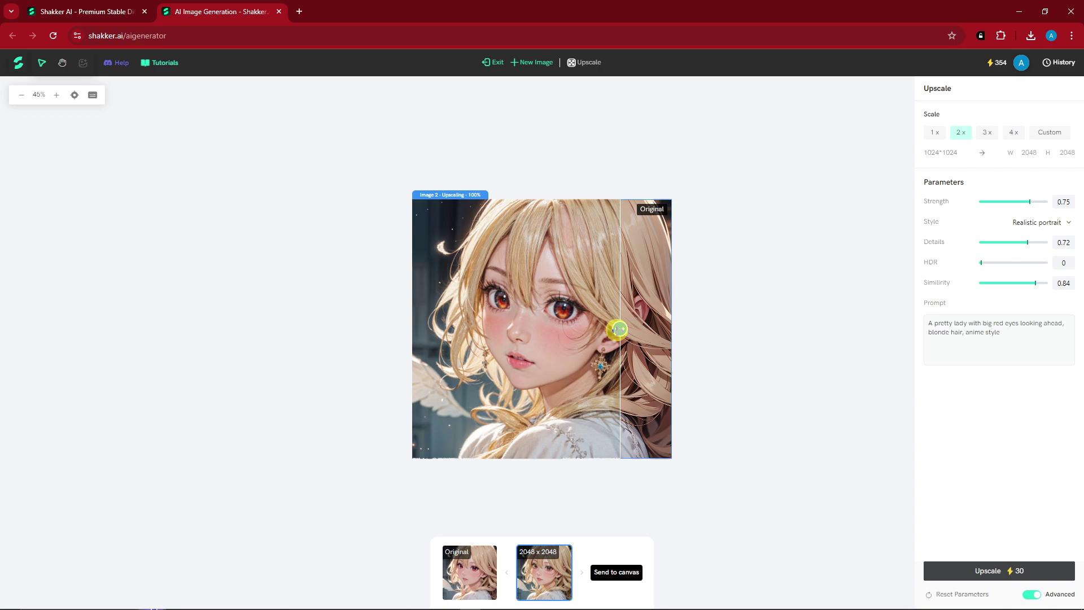
{"action": "left_click_drag", "start_coordinate": [620, 330], "coordinate": [585, 328]}
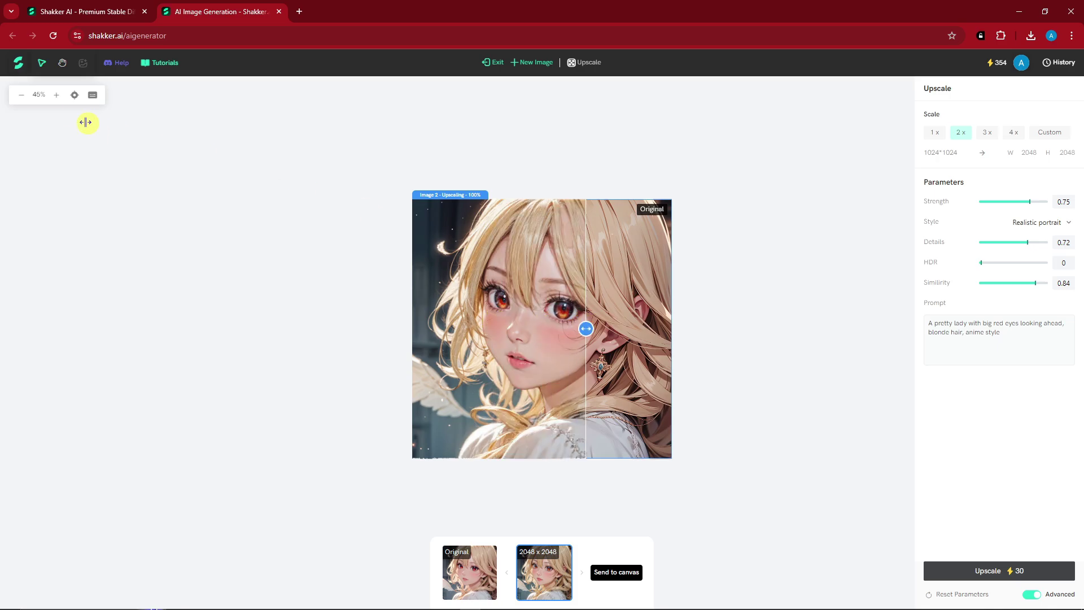
{"action": "left_click", "coordinate": [56, 95]}
{"action": "left_click", "coordinate": [56, 95]}
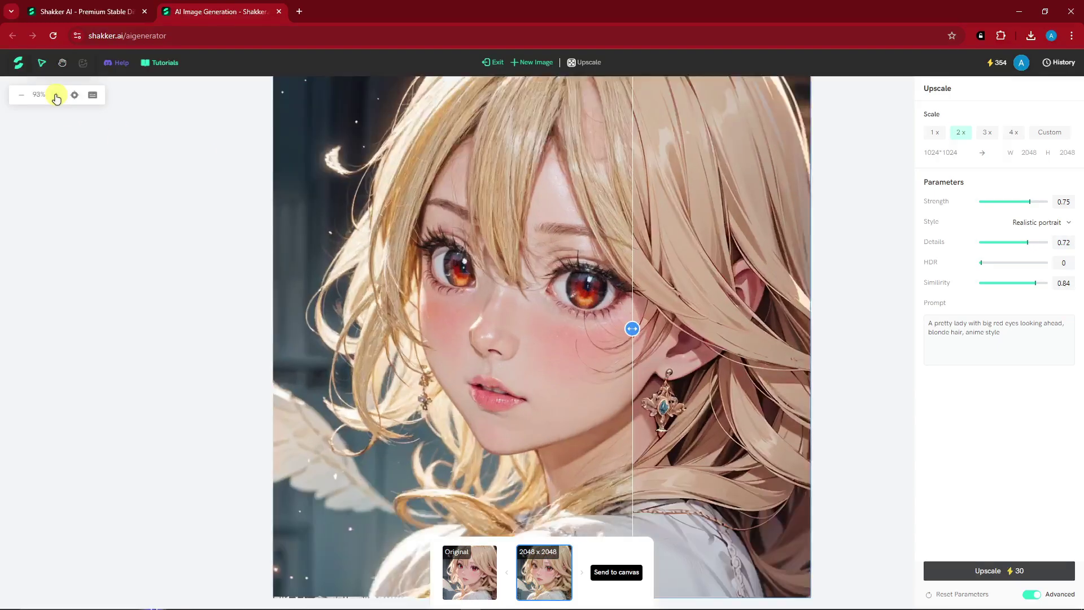
{"action": "left_click", "coordinate": [57, 95]}
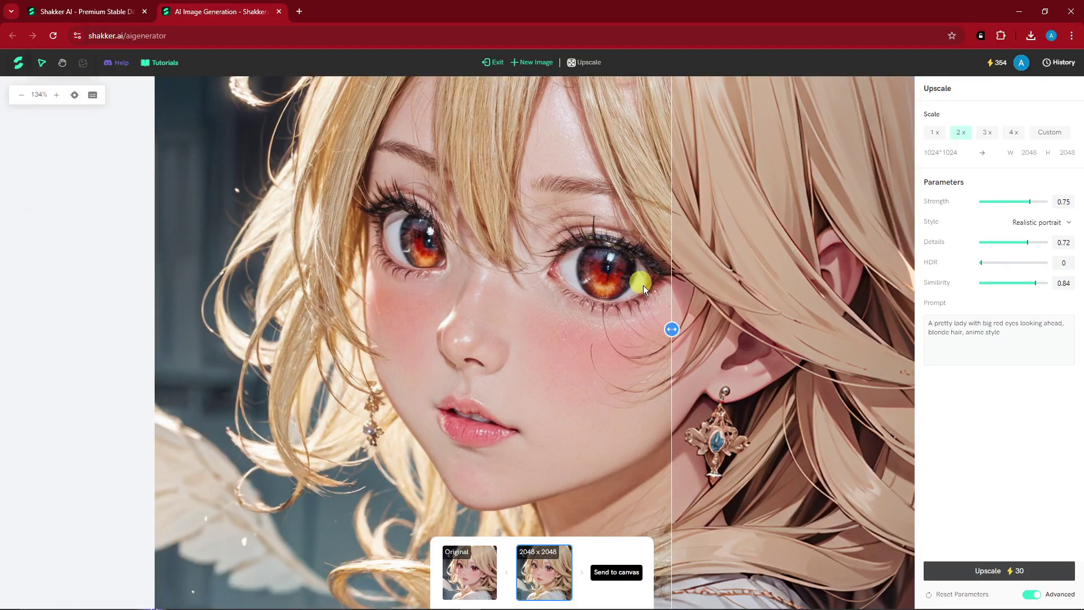
{"action": "left_click_drag", "start_coordinate": [671, 328], "coordinate": [819, 330]}
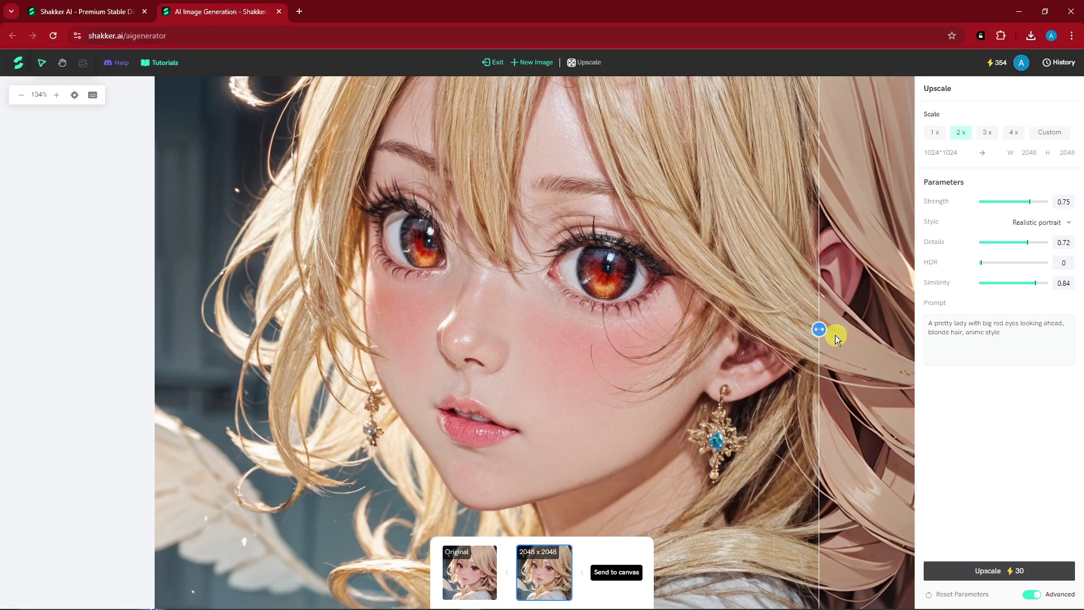
{"action": "left_click_drag", "start_coordinate": [819, 329], "coordinate": [910, 310]}
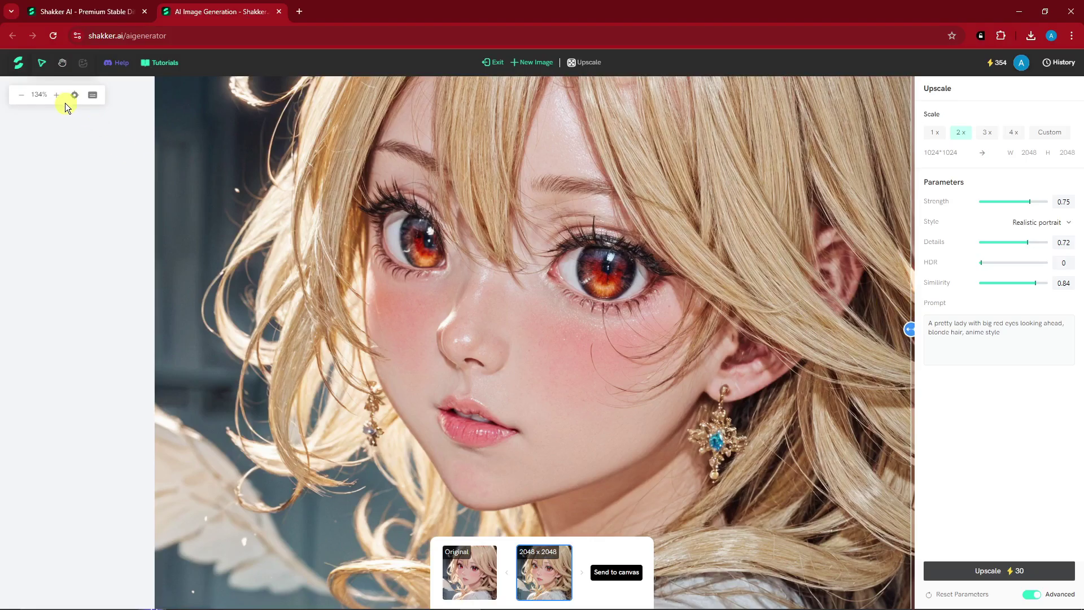
{"action": "left_click", "coordinate": [22, 96]}
{"action": "left_click", "coordinate": [23, 97]}
{"action": "left_click", "coordinate": [22, 96]}
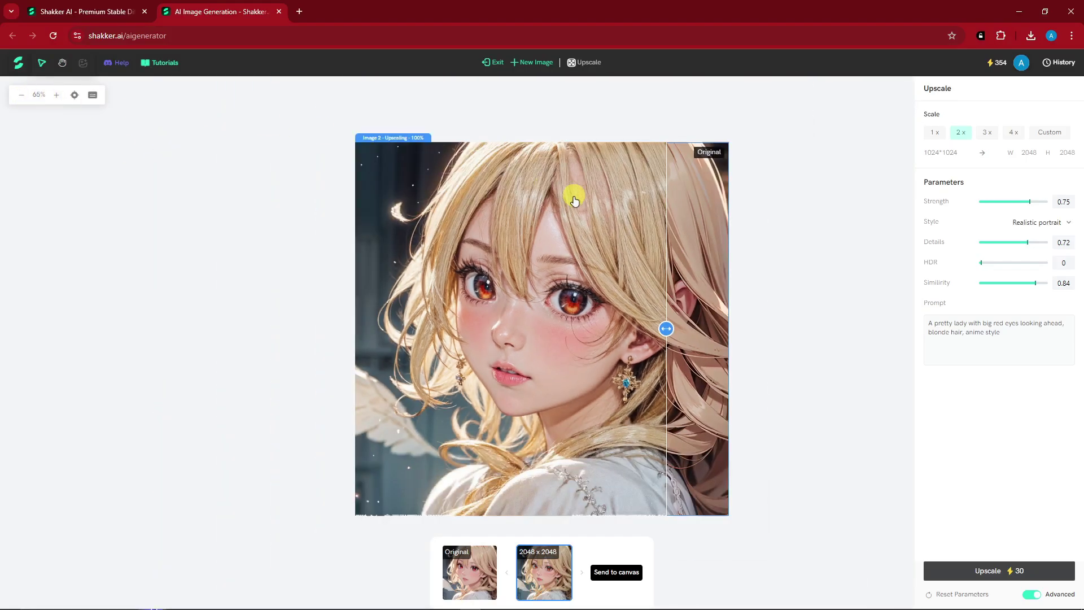
{"action": "left_click_drag", "start_coordinate": [665, 328], "coordinate": [716, 327]}
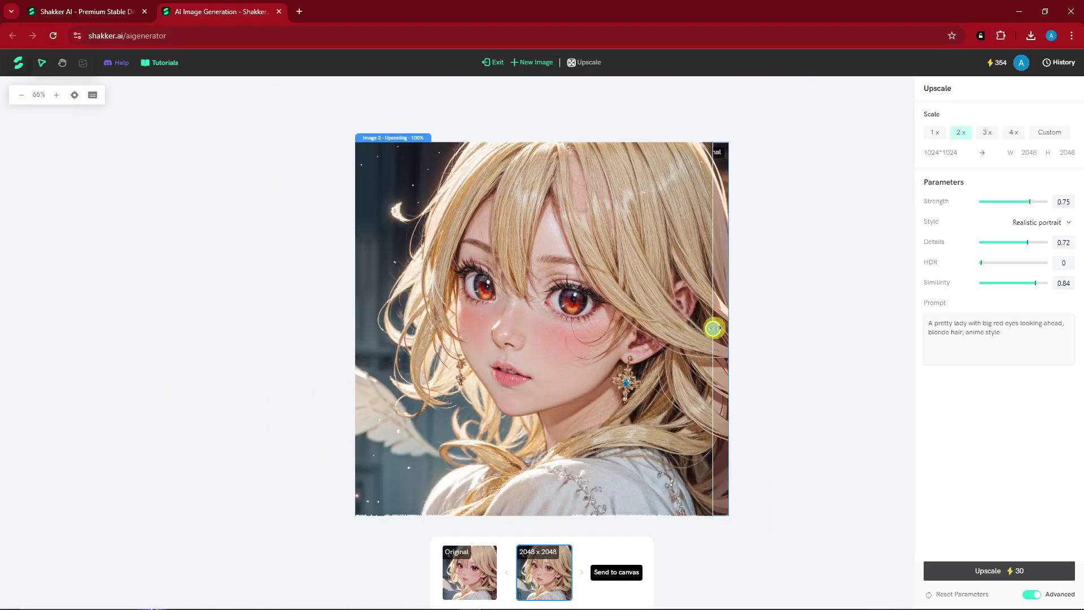
- Send the 2048 upscaled image to the canvas, exit upscale and move it far left
{"action": "left_click", "coordinate": [625, 576]}
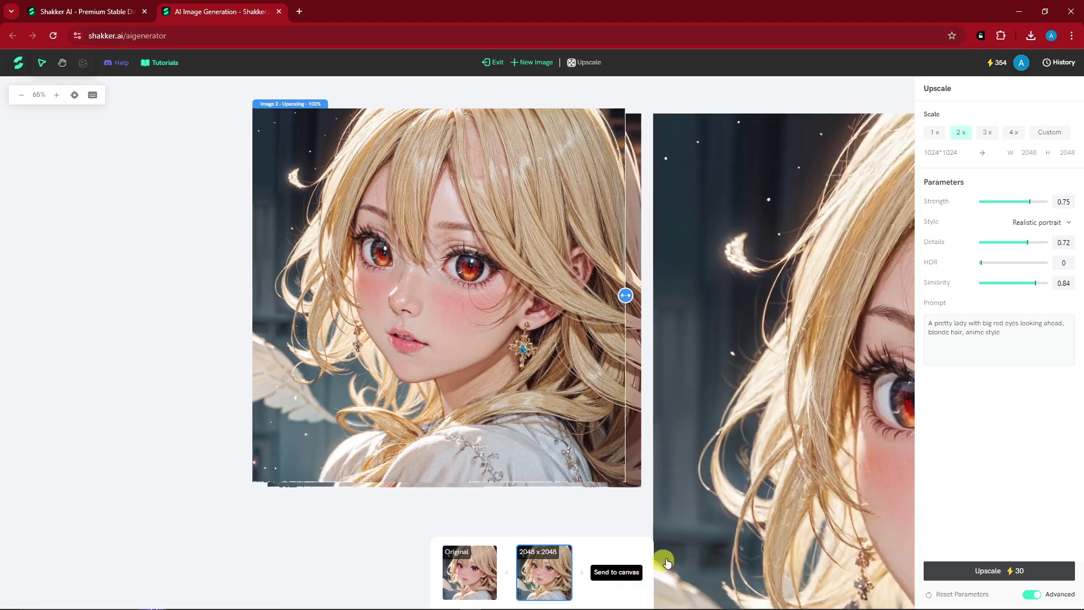
{"action": "left_click", "coordinate": [22, 96]}
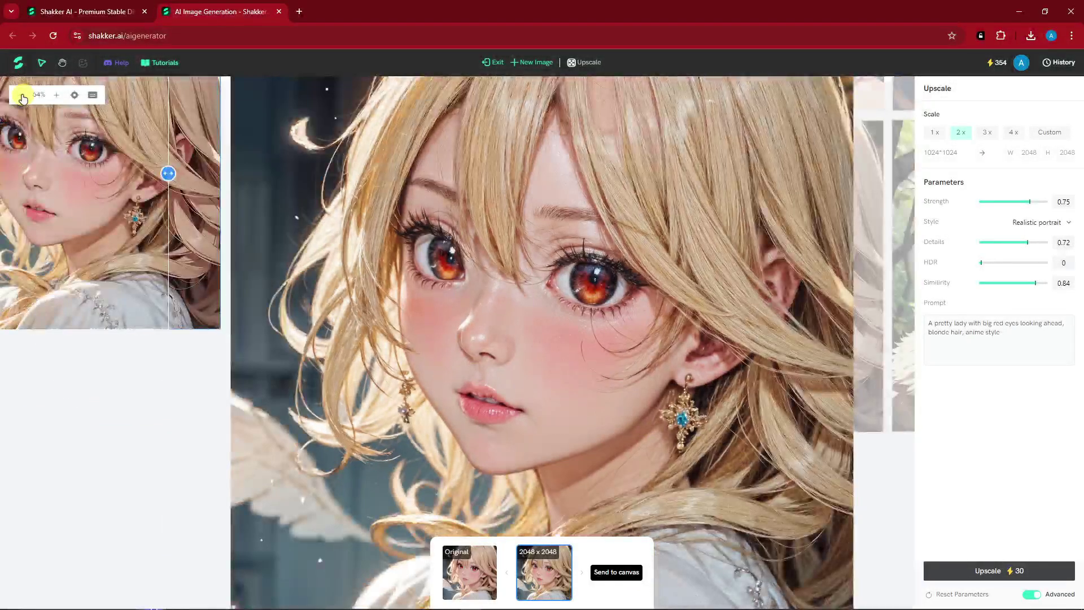
{"action": "left_click", "coordinate": [22, 96]}
{"action": "left_click", "coordinate": [22, 96]}
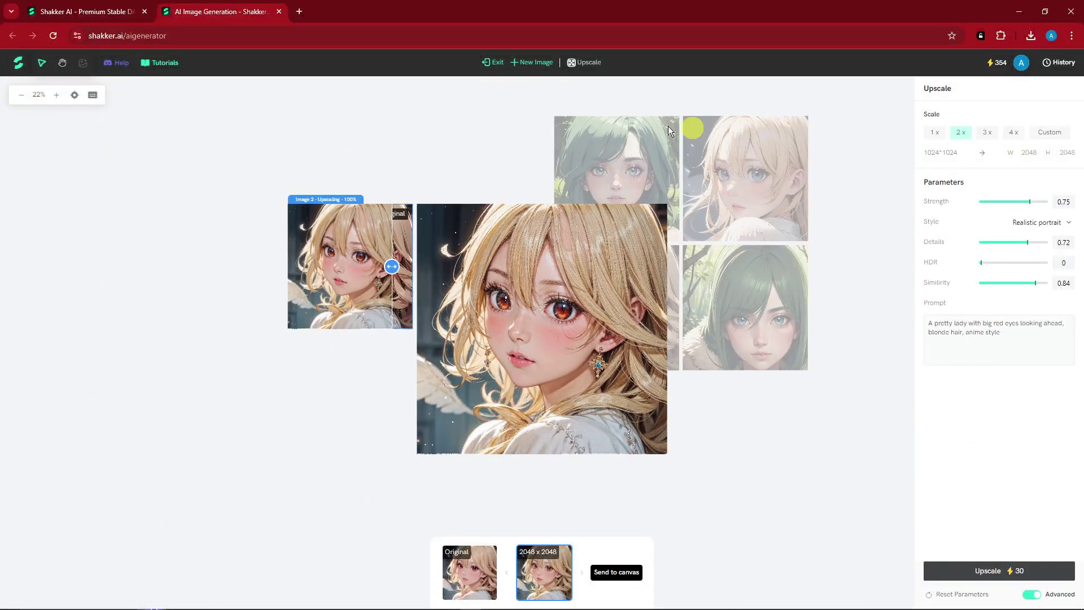
{"action": "left_click", "coordinate": [491, 63]}
{"action": "left_click_drag", "start_coordinate": [567, 305], "coordinate": [172, 265]}
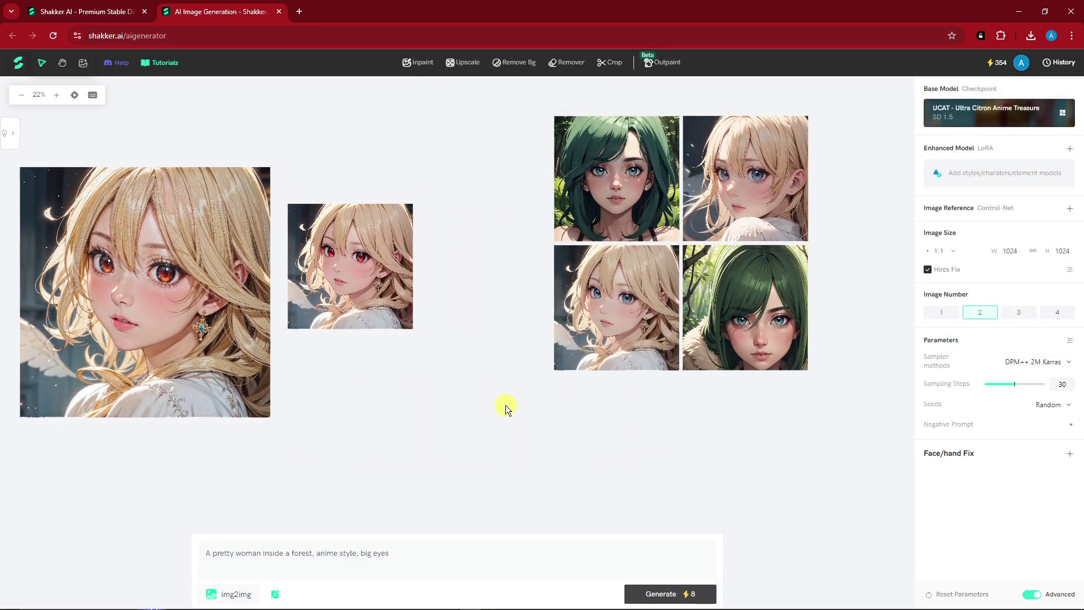
{"action": "mouse_move", "coordinate": [624, 190]}
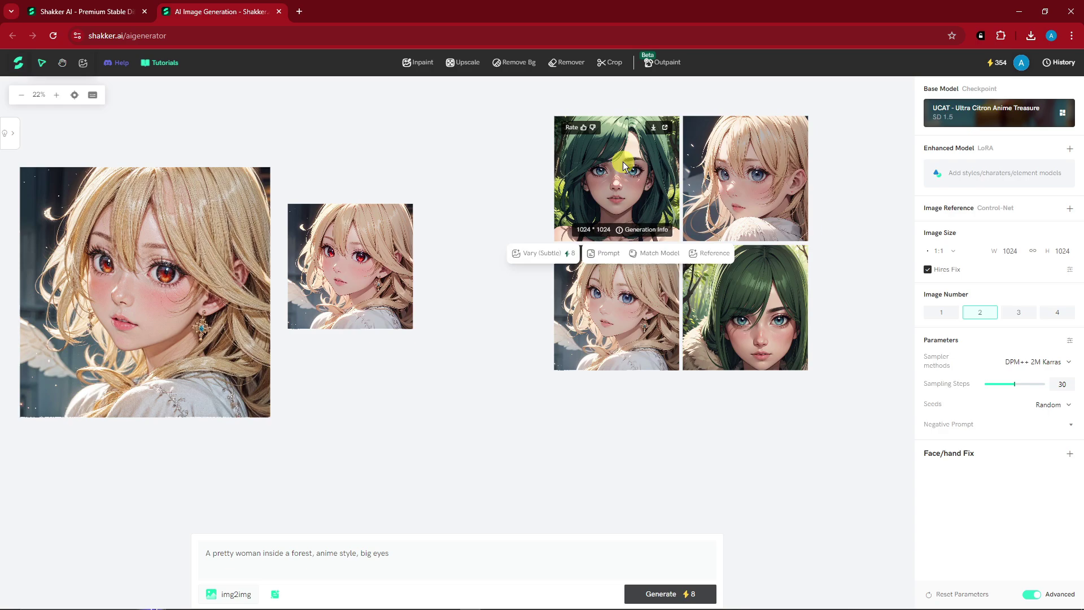
- Pull the green-haired portrait out of the grid and remove its forest background
{"action": "left_click_drag", "start_coordinate": [633, 169], "coordinate": [484, 423]}
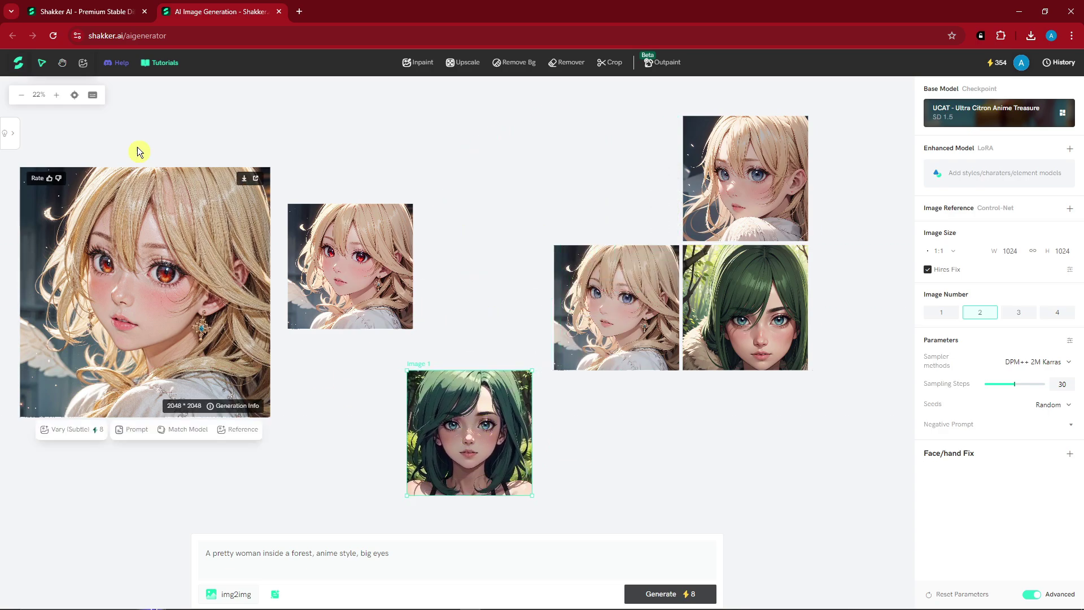
{"action": "left_click", "coordinate": [38, 95]}
{"action": "left_click", "coordinate": [56, 94]}
{"action": "left_click", "coordinate": [56, 95]}
{"action": "left_click_drag", "start_coordinate": [395, 310], "coordinate": [494, 167]}
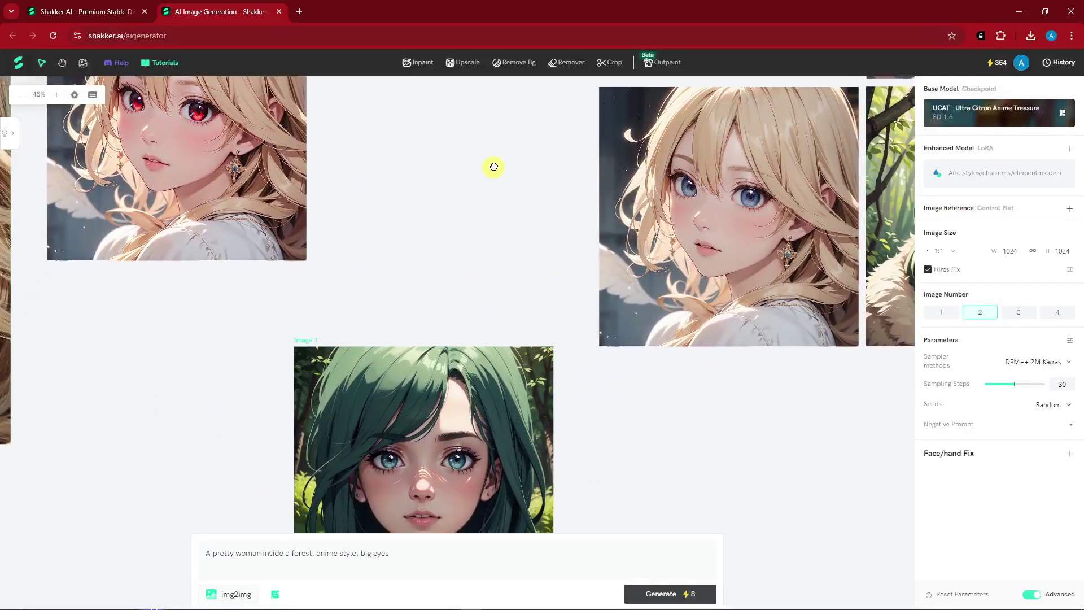
{"action": "left_click", "coordinate": [526, 63]}
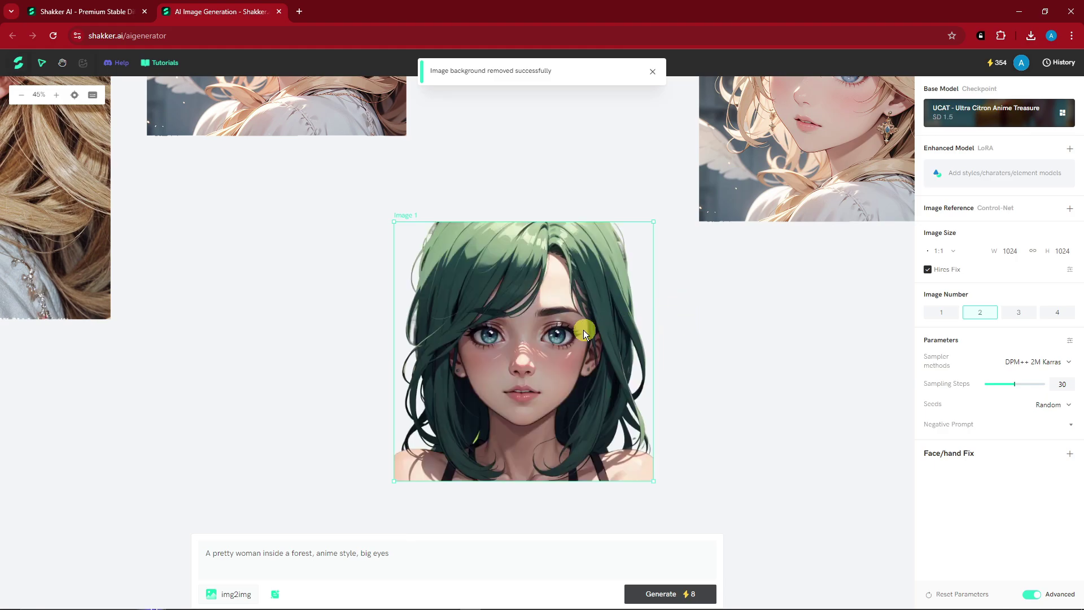
{"action": "left_click_drag", "start_coordinate": [584, 330], "coordinate": [262, 307]}
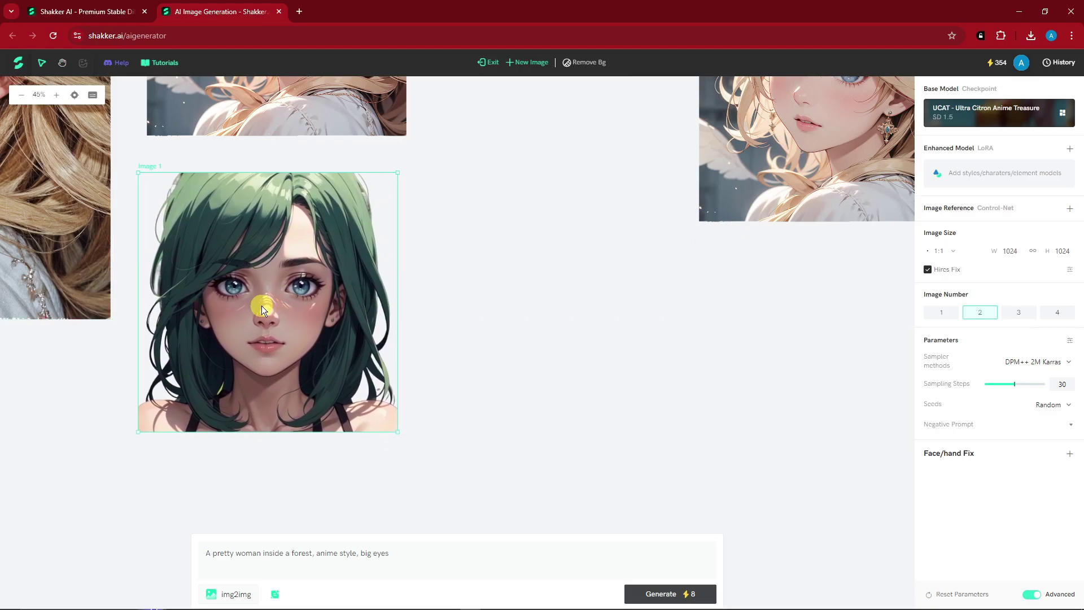
- Finish background removal and centre and zoom in on the blue-eyed blonde portrait
{"action": "left_click", "coordinate": [488, 67]}
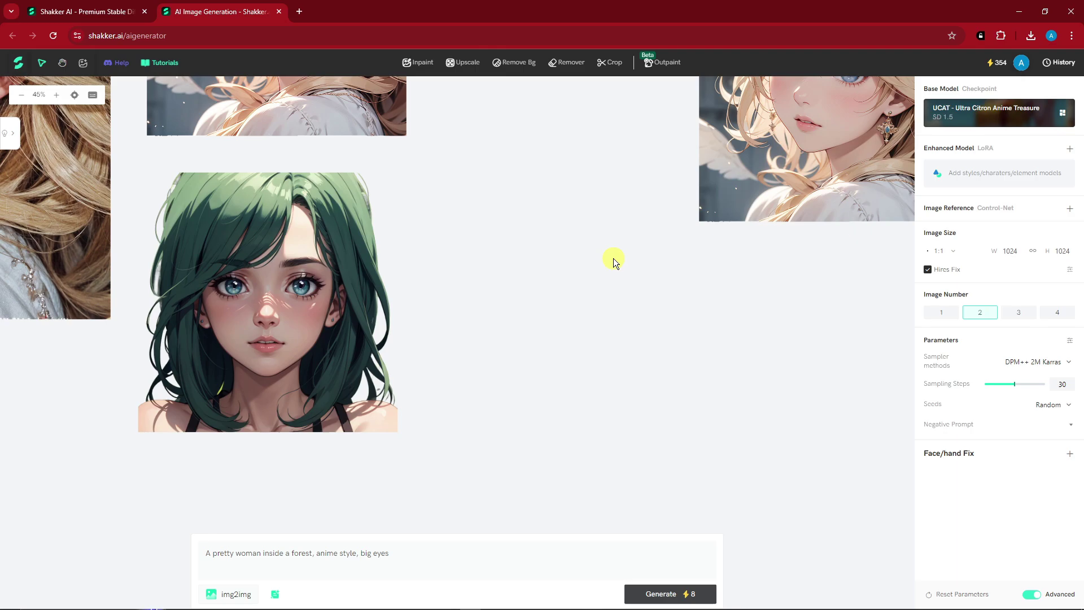
{"action": "left_click_drag", "start_coordinate": [489, 336], "coordinate": [462, 432]}
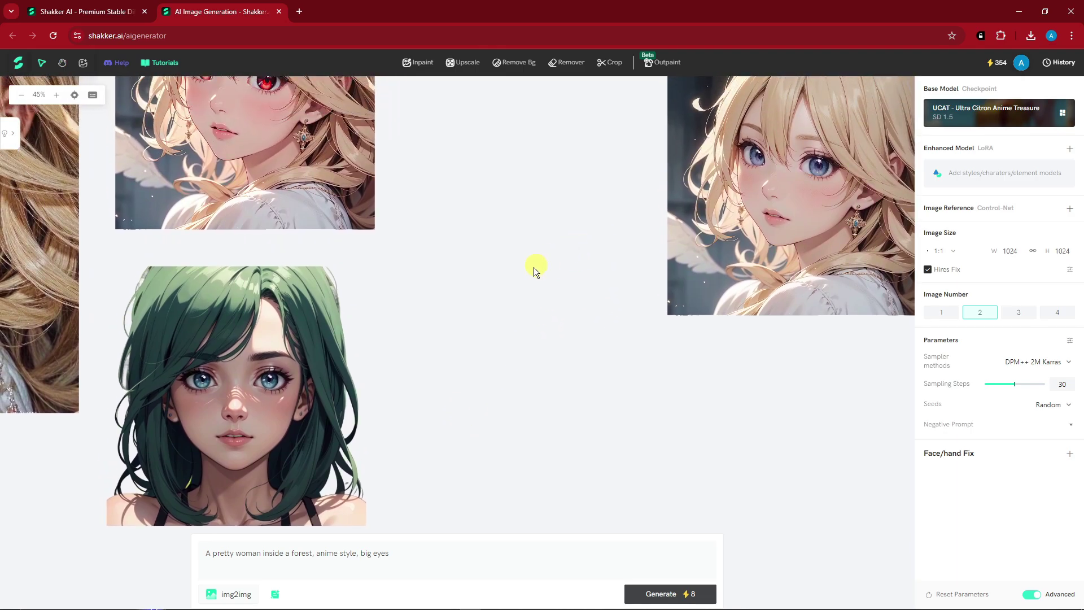
{"action": "left_click_drag", "start_coordinate": [534, 267], "coordinate": [266, 376]}
{"action": "left_click", "coordinate": [578, 296]}
{"action": "left_click_drag", "start_coordinate": [577, 296], "coordinate": [432, 284]}
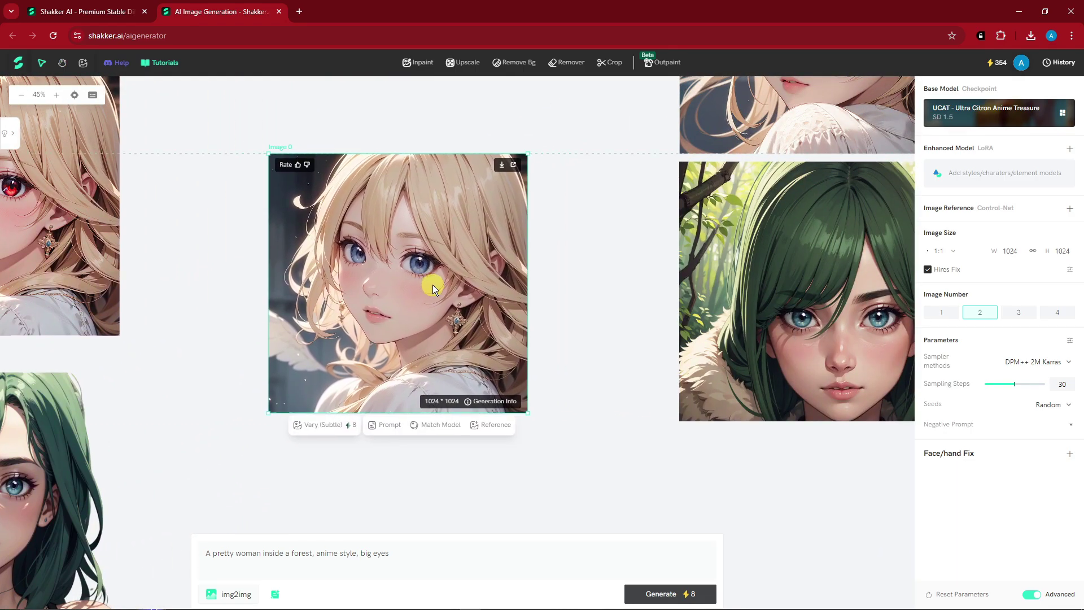
{"action": "left_click_drag", "start_coordinate": [578, 339], "coordinate": [688, 371]}
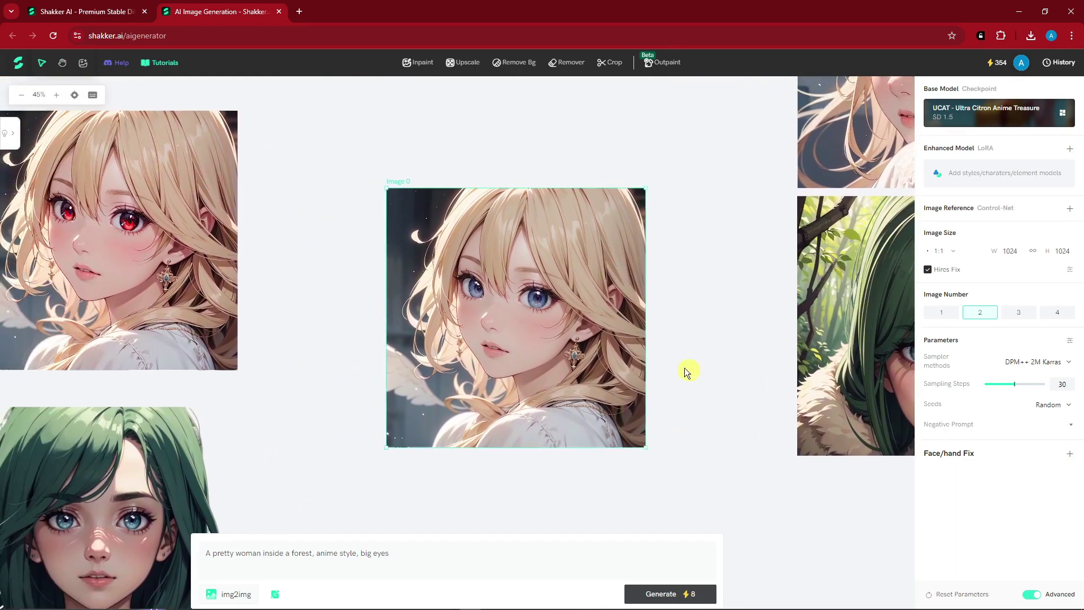
{"action": "left_click", "coordinate": [56, 96]}
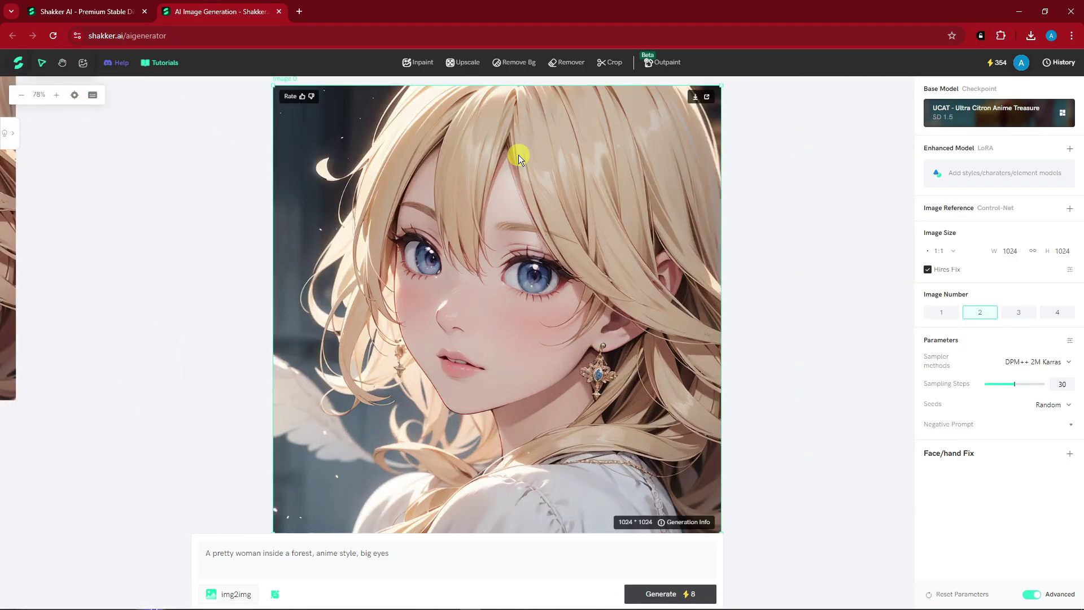
- Mark the dangling earring on the blonde portrait and erase it with the object remover
{"action": "left_click", "coordinate": [564, 61]}
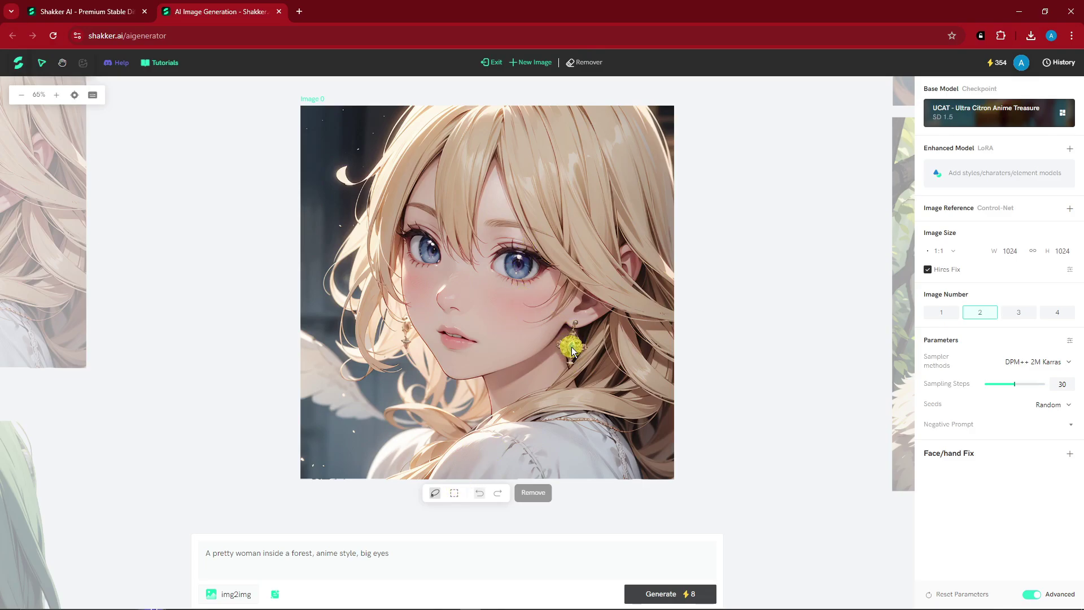
{"action": "left_click", "coordinate": [571, 354]}
{"action": "left_click_drag", "start_coordinate": [557, 340], "coordinate": [588, 340]}
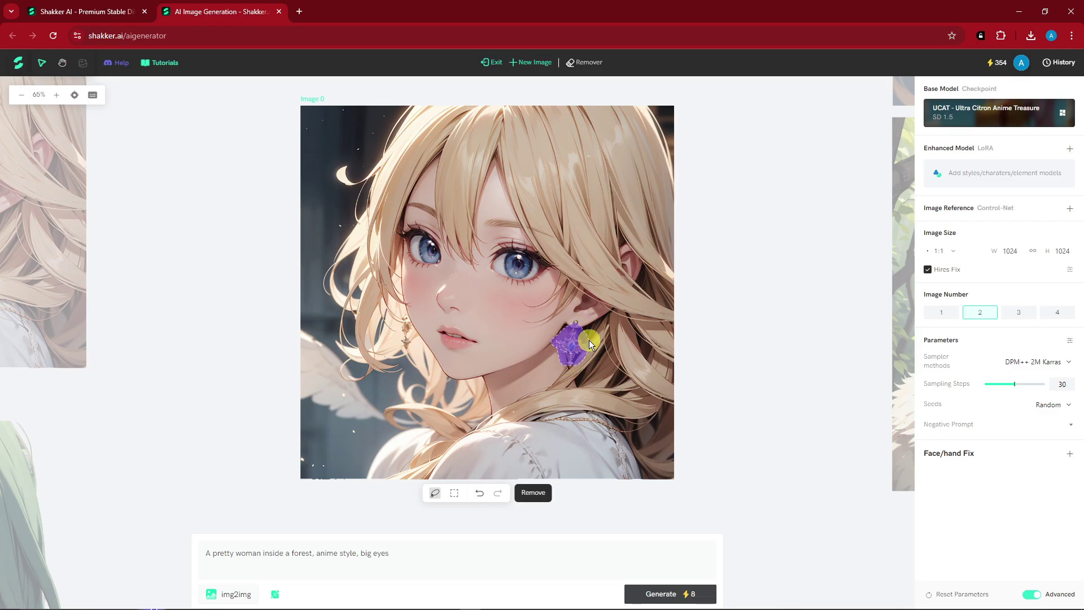
{"action": "left_click", "coordinate": [536, 503]}
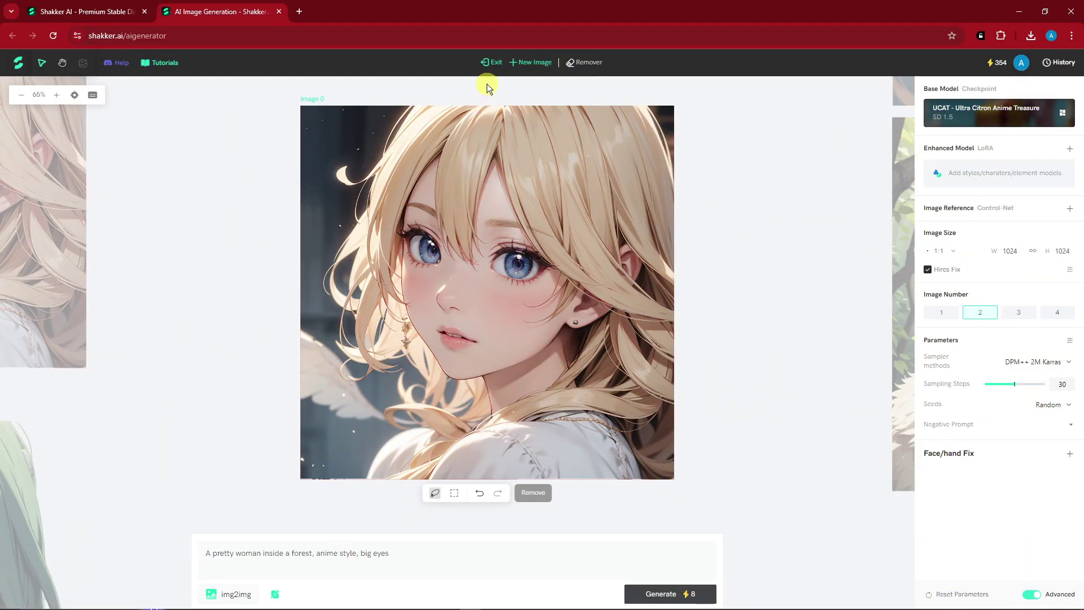
- Leave Remover mode and set the earring-free portrait beside the red-eyed one, zoomed in
{"action": "left_click", "coordinate": [495, 64]}
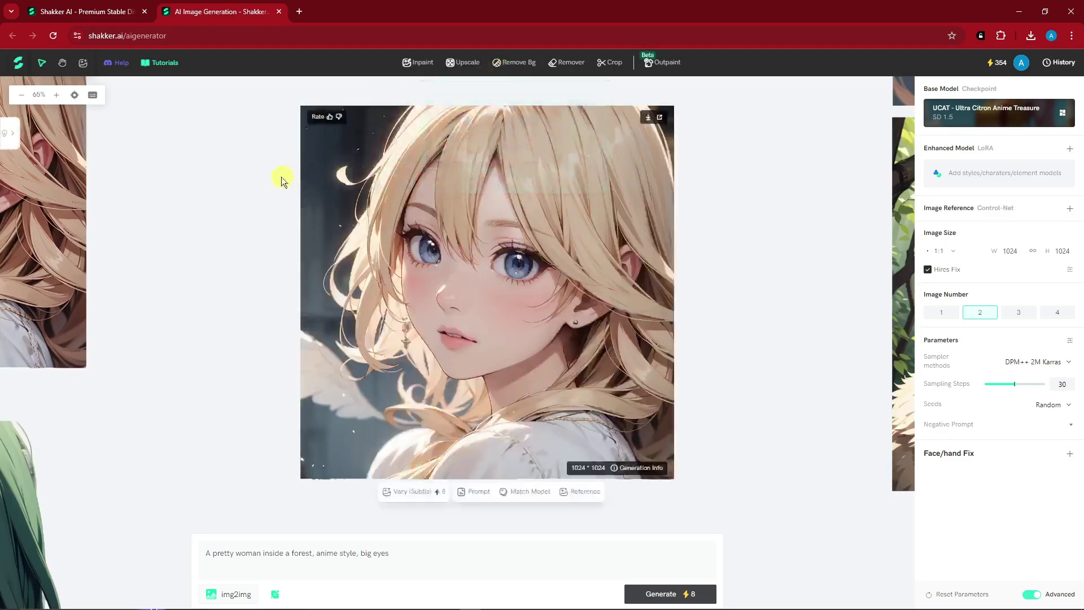
{"action": "left_click", "coordinate": [37, 97]}
{"action": "left_click", "coordinate": [21, 95]}
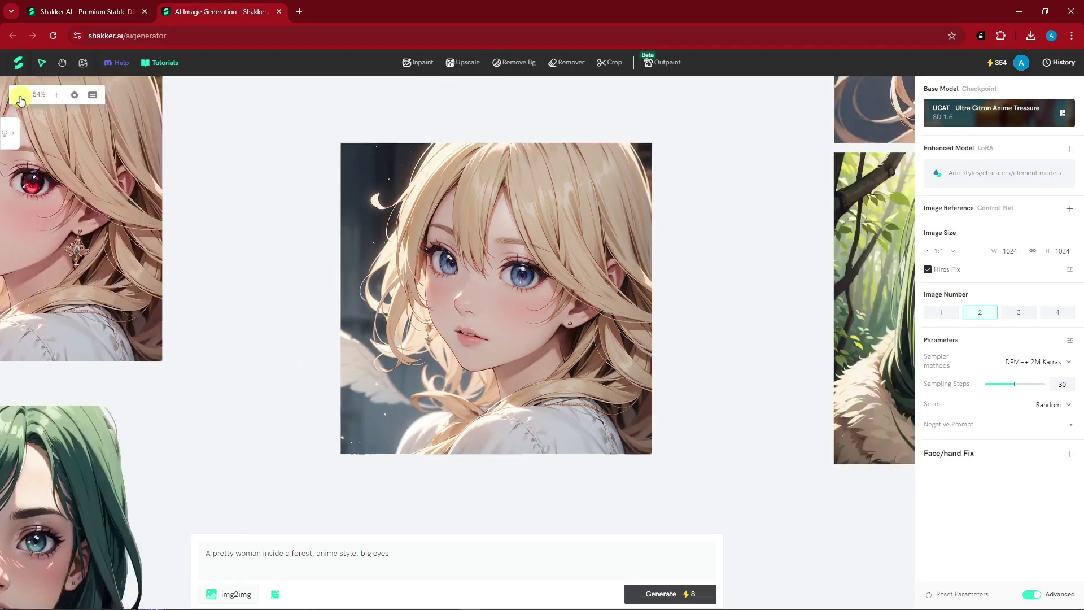
{"action": "left_click_drag", "start_coordinate": [487, 240], "coordinate": [396, 220]}
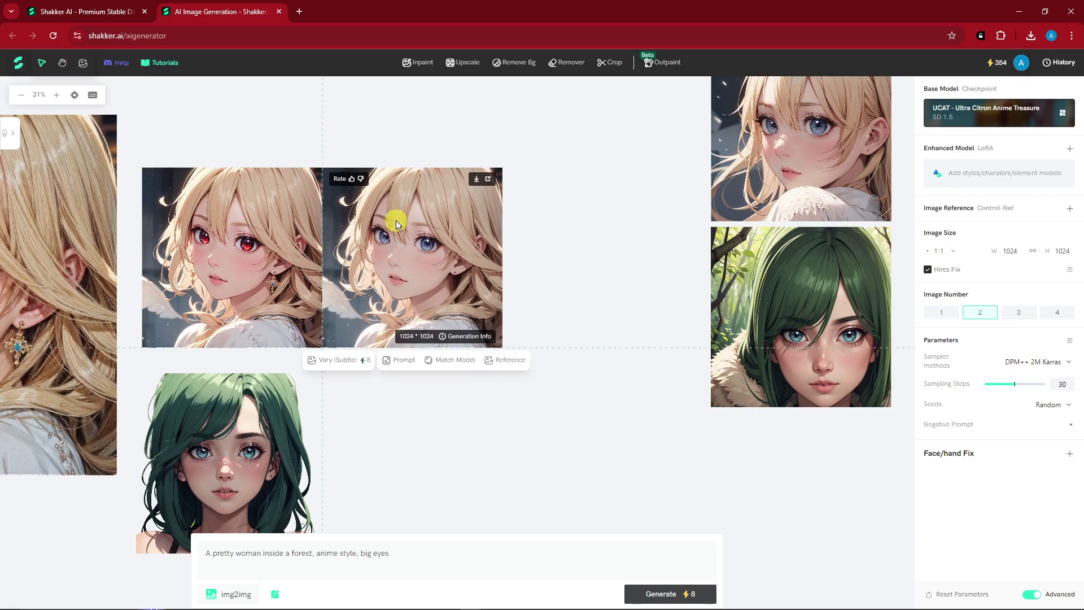
{"action": "left_click", "coordinate": [55, 95]}
{"action": "left_click_drag", "start_coordinate": [646, 341], "coordinate": [773, 415]}
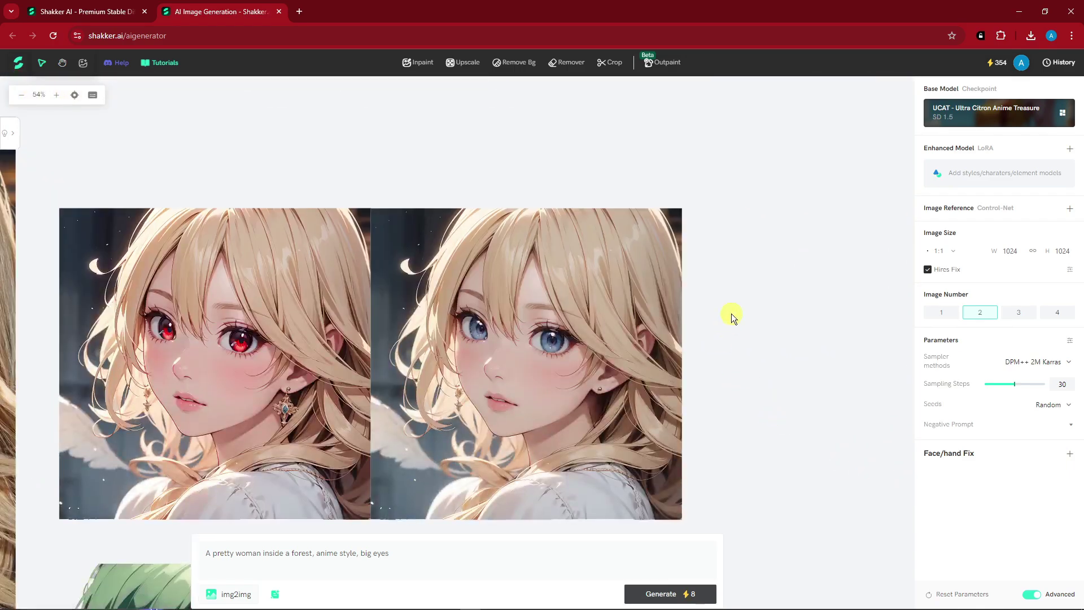
{"action": "left_click_drag", "start_coordinate": [729, 314], "coordinate": [767, 307]}
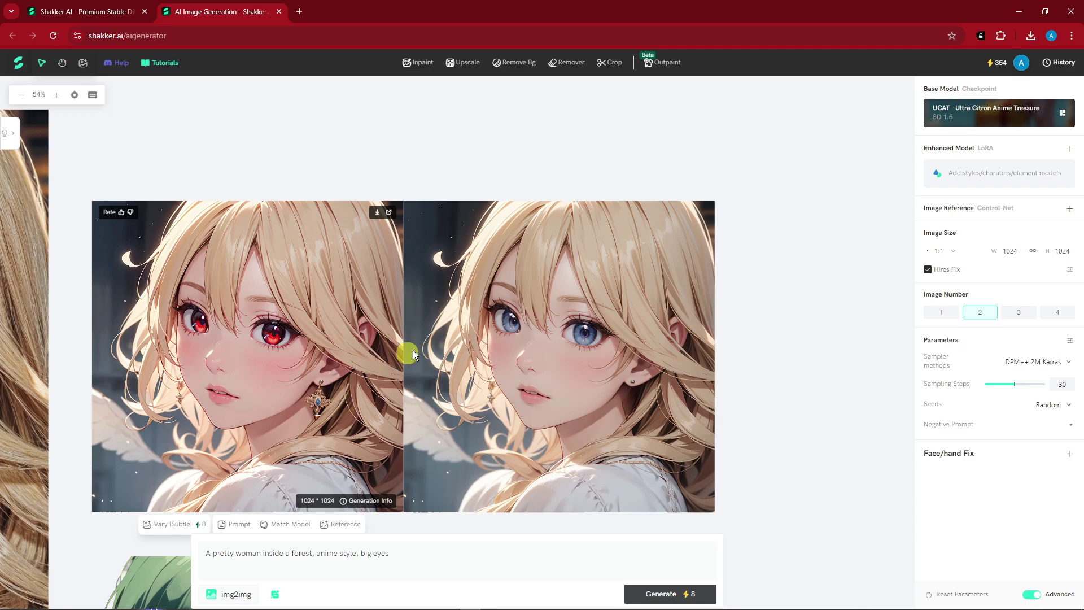
{"action": "left_click_drag", "start_coordinate": [779, 341], "coordinate": [629, 349]}
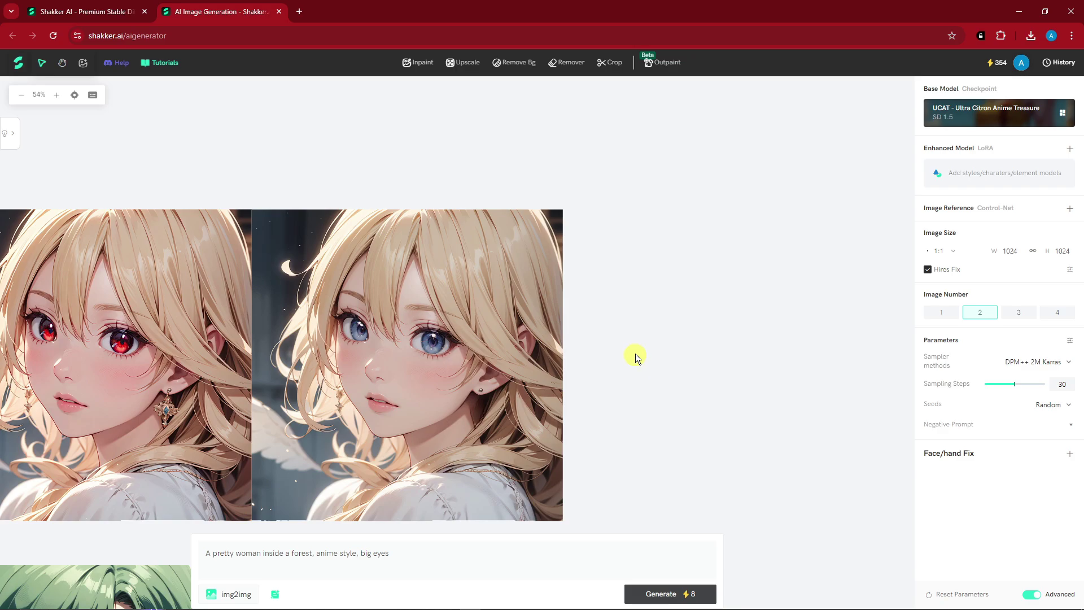
{"action": "left_click_drag", "start_coordinate": [441, 347], "coordinate": [594, 296]}
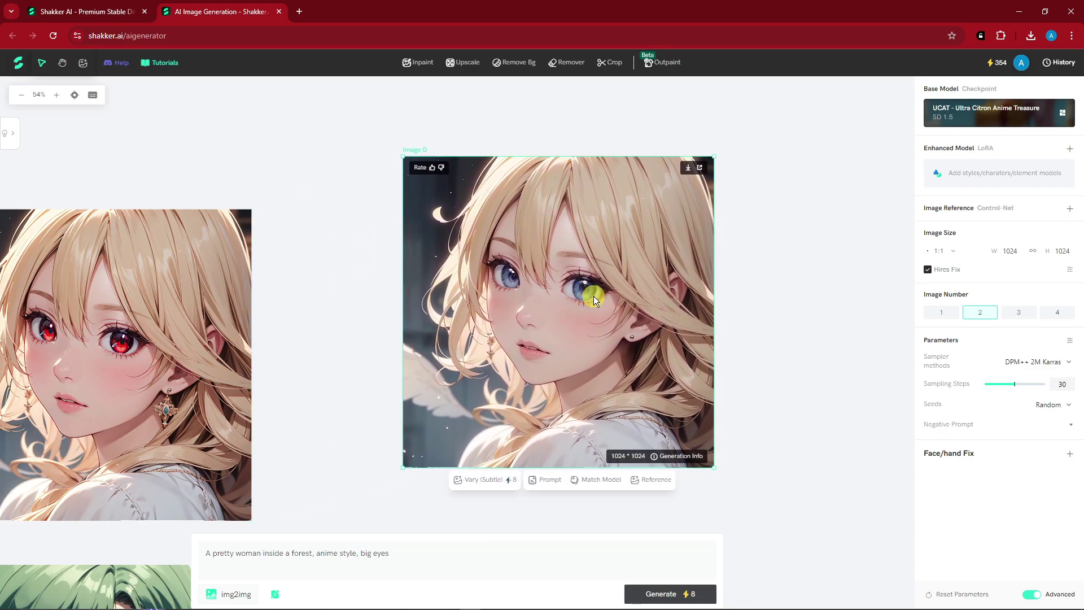
- Crop the blue-eyed blonde portrait to a tighter square centred on her face
{"action": "left_click", "coordinate": [619, 68]}
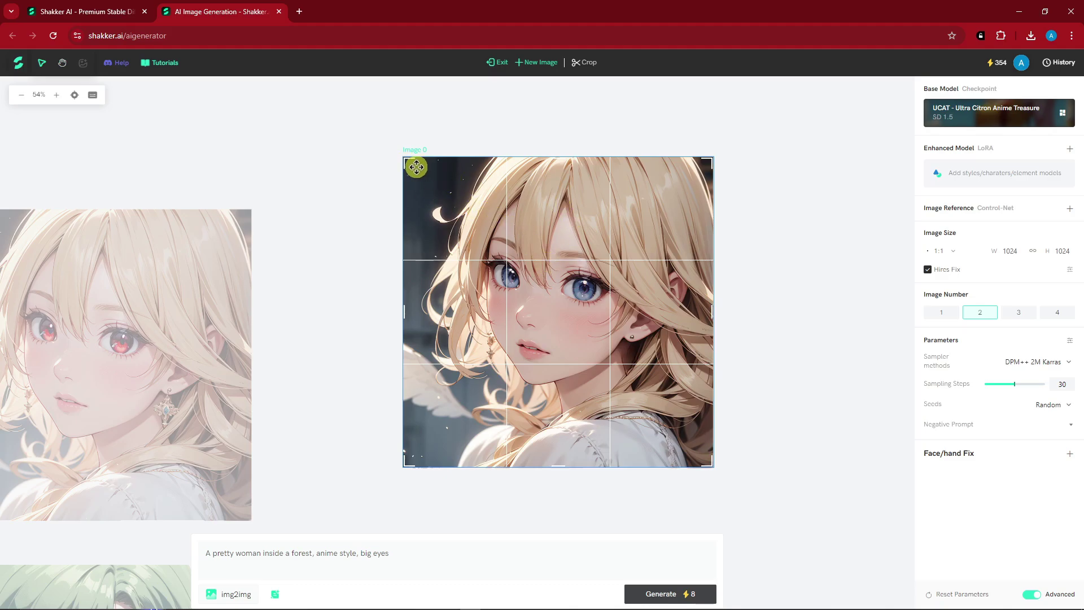
{"action": "left_click_drag", "start_coordinate": [410, 159], "coordinate": [463, 216]}
{"action": "left_click_drag", "start_coordinate": [593, 322], "coordinate": [593, 265]}
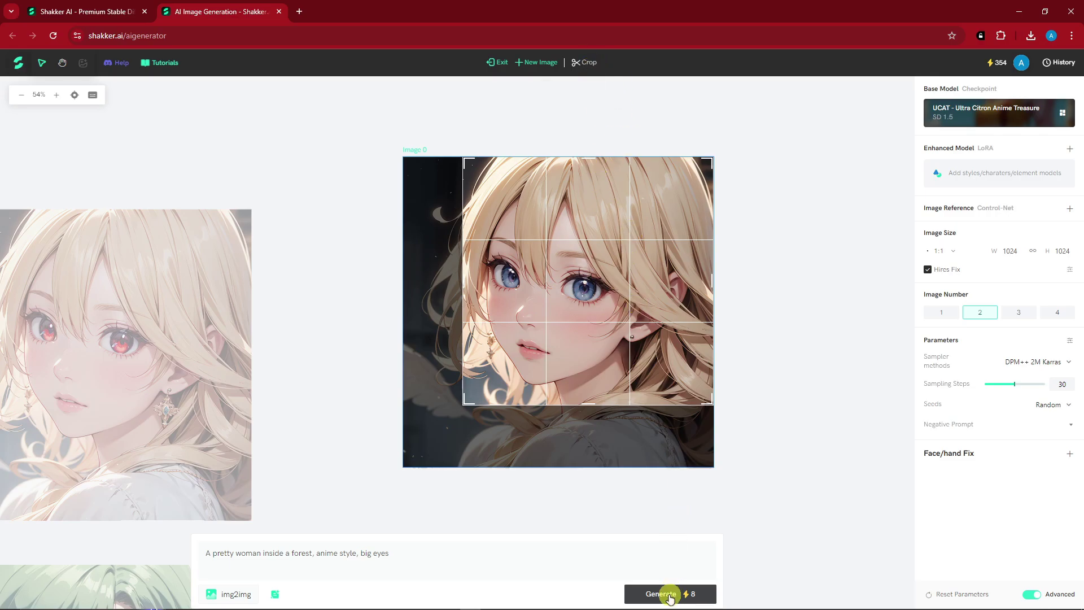
{"action": "left_click", "coordinate": [589, 64]}
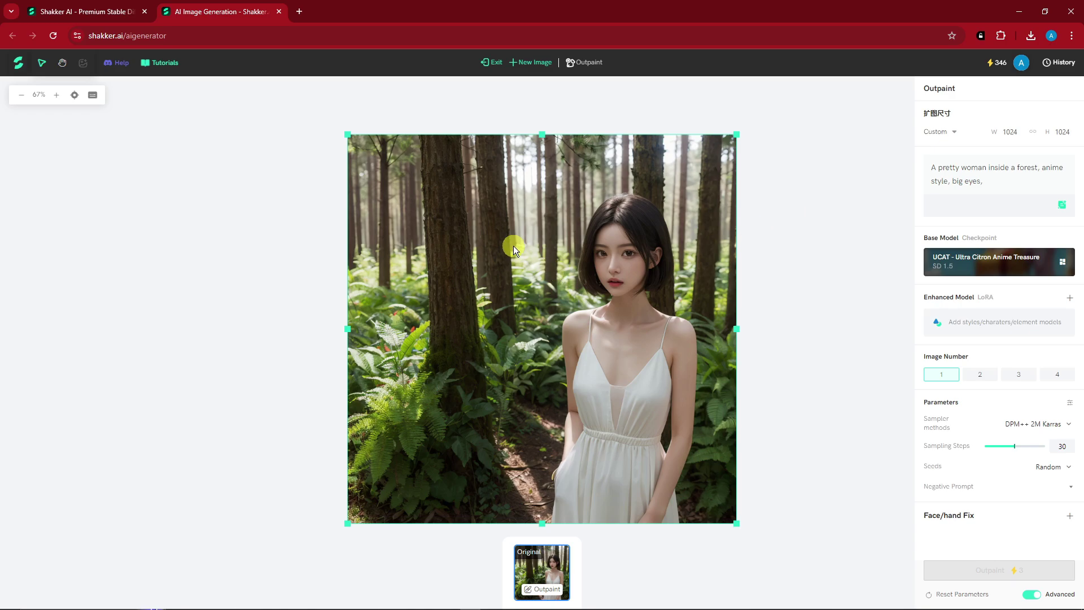
- Append 'dragons in the background' to the end of the Outpaint forest prompt
{"action": "left_click", "coordinate": [1001, 177]}
{"action": "left_click_drag", "start_coordinate": [1007, 180], "coordinate": [871, 161]}
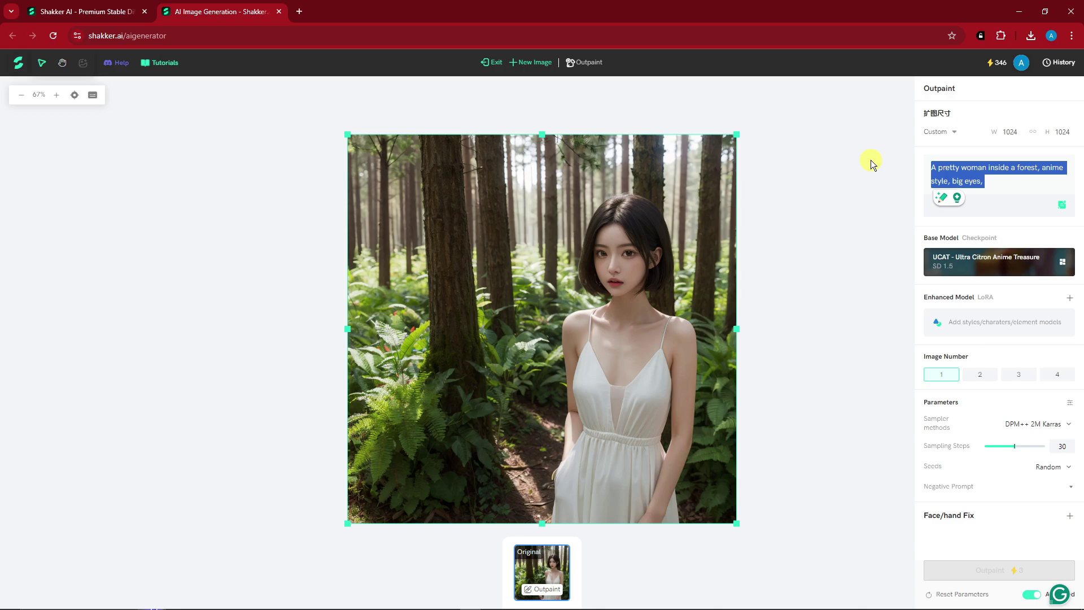
{"action": "left_click", "coordinate": [1005, 183]}
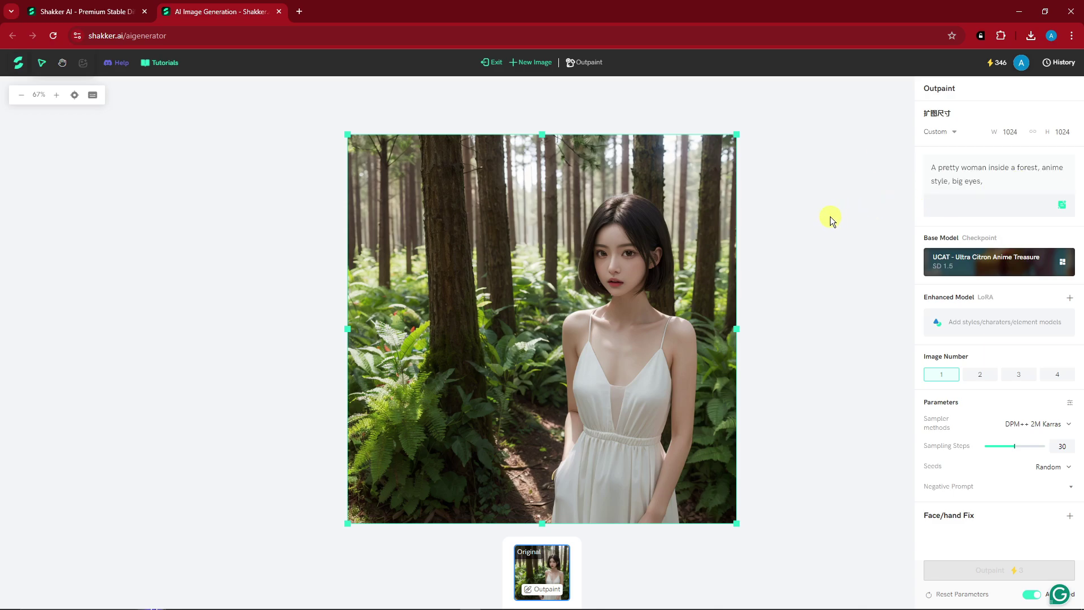
{"action": "type", "text": "dragons in the background"}
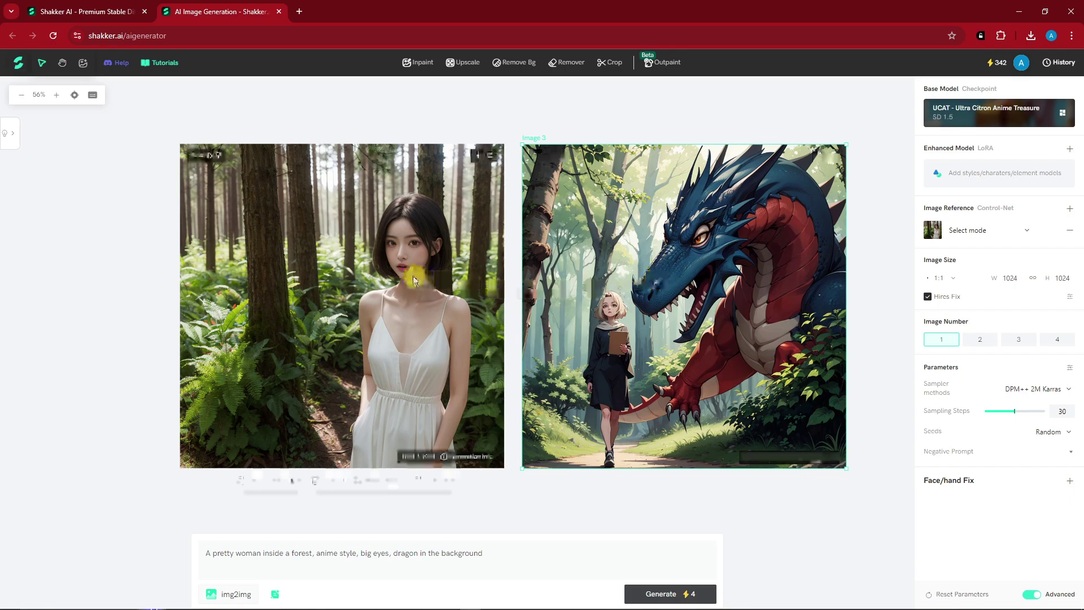
{"action": "left_click_drag", "start_coordinate": [681, 280], "coordinate": [679, 280]}
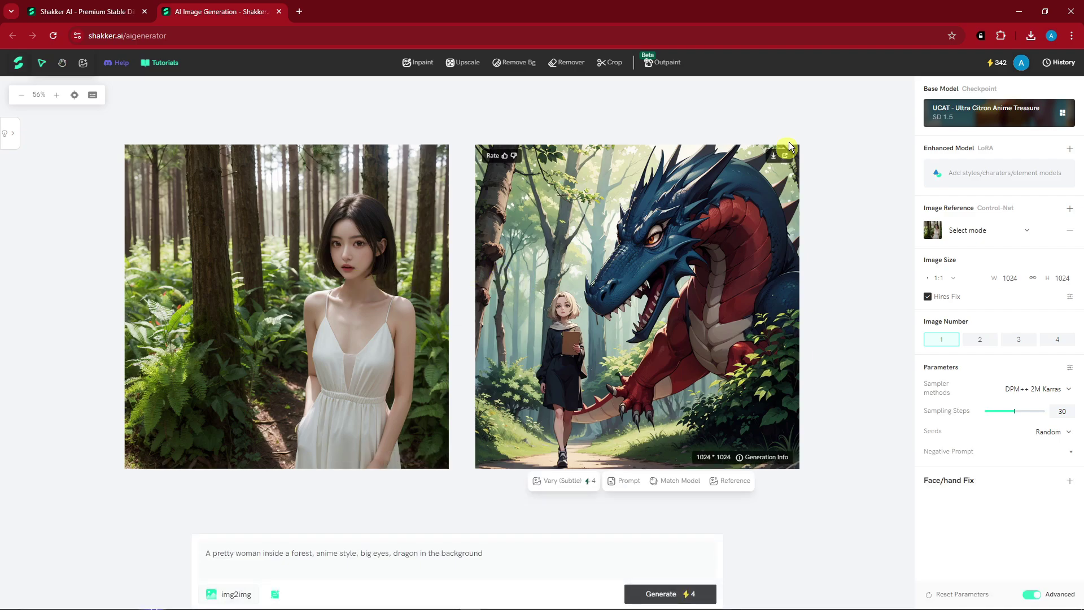
{"action": "left_click", "coordinate": [665, 63]}
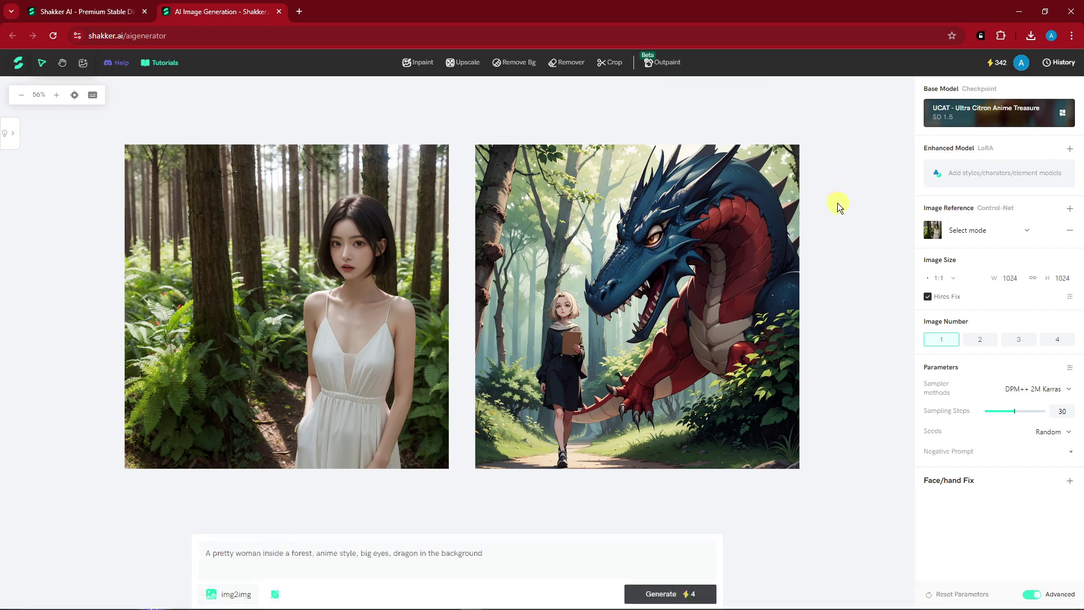
{"action": "mouse_move", "coordinate": [668, 66]}
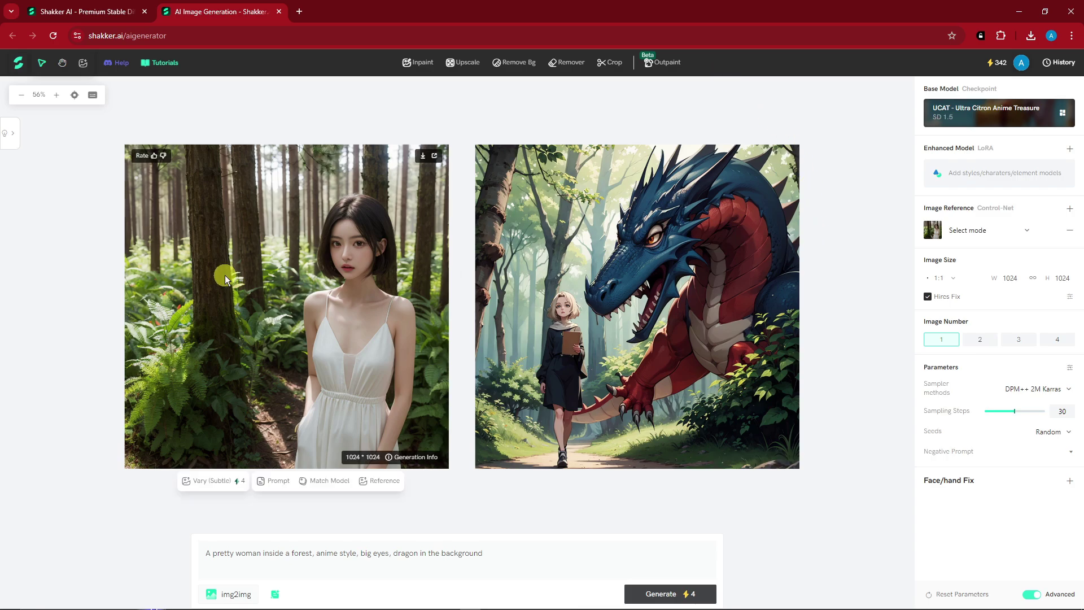
{"action": "mouse_move", "coordinate": [331, 267]}
{"action": "left_mouse_down"}
{"action": "mouse_move", "coordinate": [309, 269]}
{"action": "mouse_move", "coordinate": [346, 269]}
{"action": "left_mouse_up"}
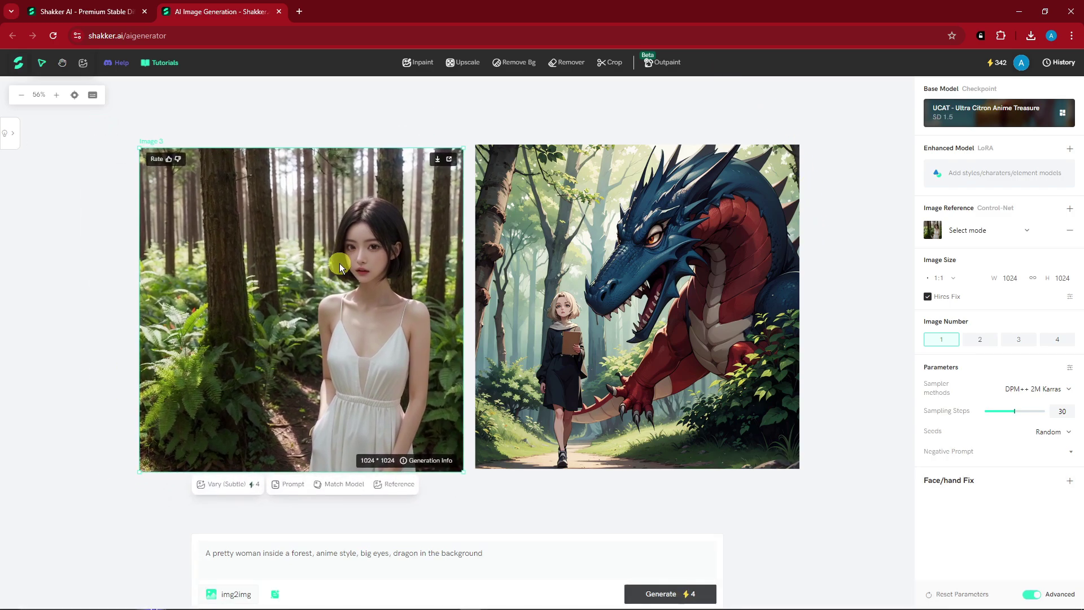
{"action": "left_click_drag", "start_coordinate": [835, 322], "coordinate": [827, 331]}
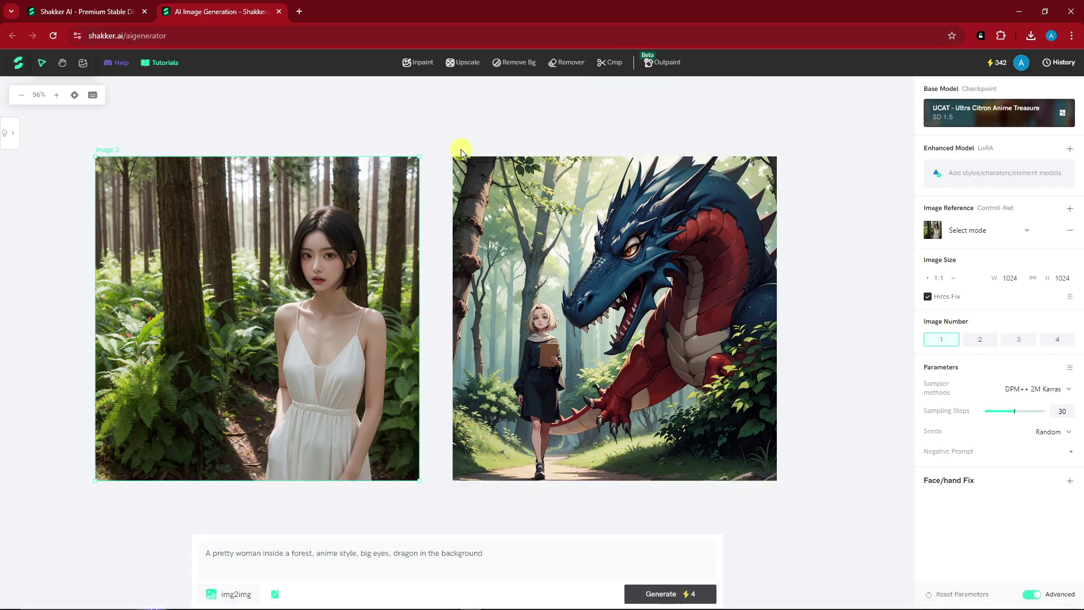
- Zoom the canvas out and move the forest-girl photo further left
{"action": "left_click", "coordinate": [449, 124]}
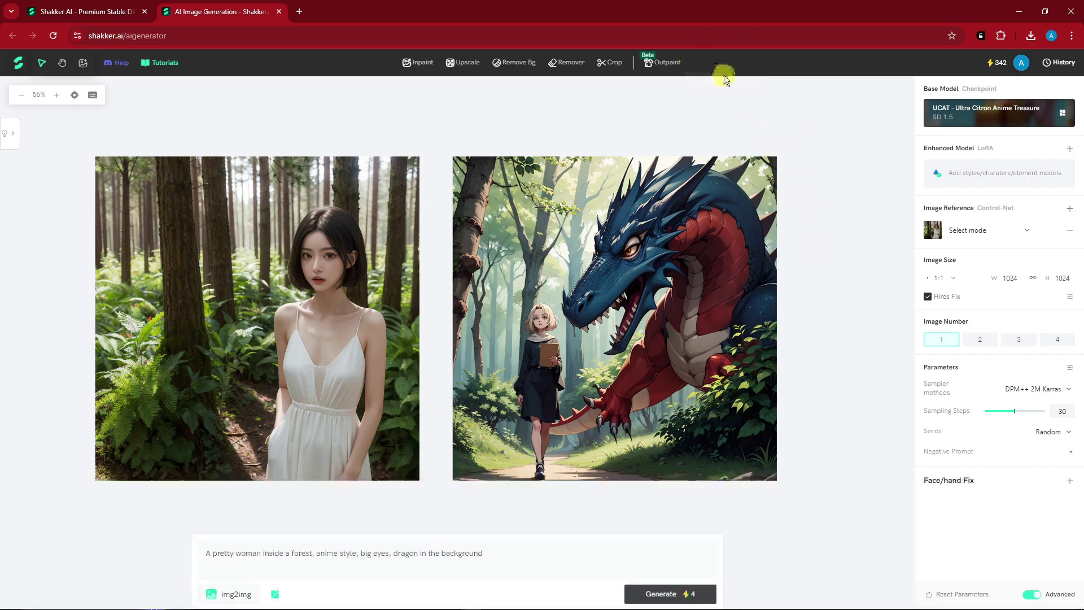
{"action": "left_click_drag", "start_coordinate": [826, 260], "coordinate": [761, 239]}
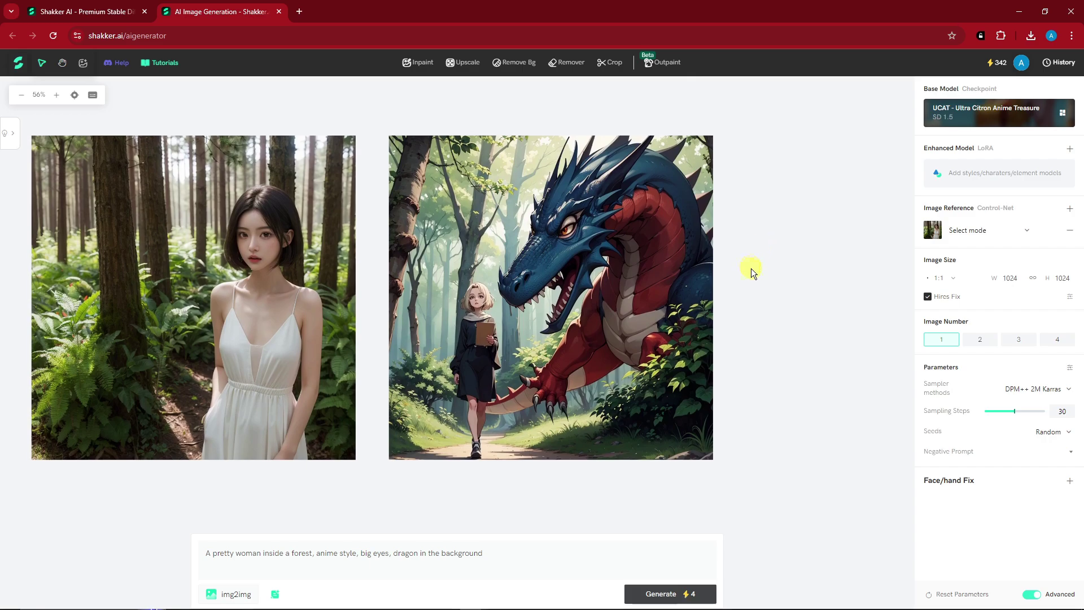
{"action": "left_click", "coordinate": [21, 95]}
{"action": "left_click", "coordinate": [22, 95]}
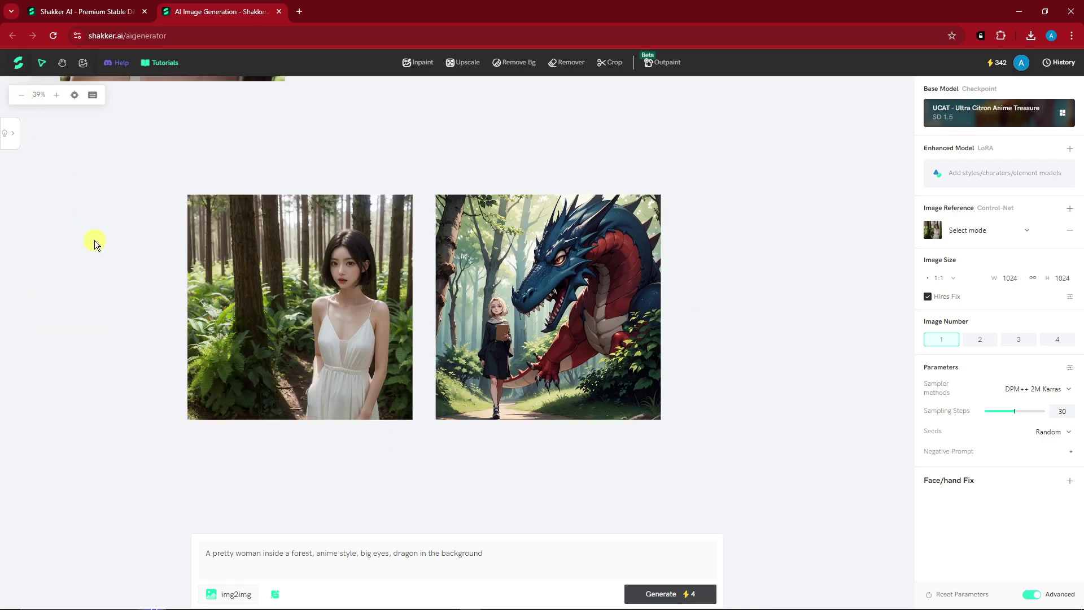
{"action": "left_click_drag", "start_coordinate": [94, 241], "coordinate": [263, 299]}
{"action": "left_click_drag", "start_coordinate": [114, 277], "coordinate": [350, 278]}
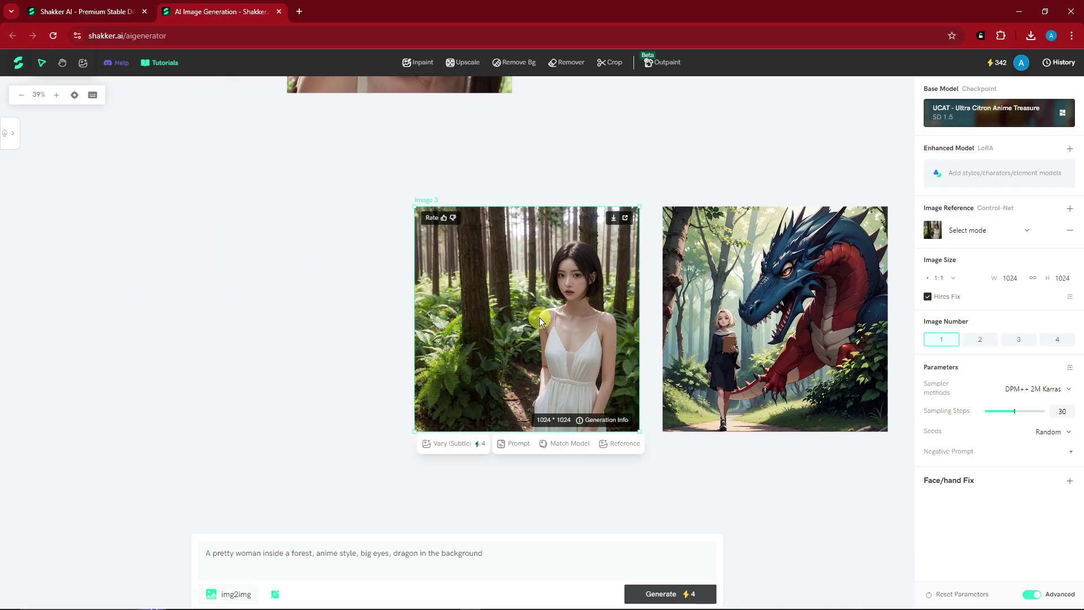
{"action": "left_click_drag", "start_coordinate": [540, 317], "coordinate": [397, 302]}
{"action": "left_click", "coordinate": [57, 95]}
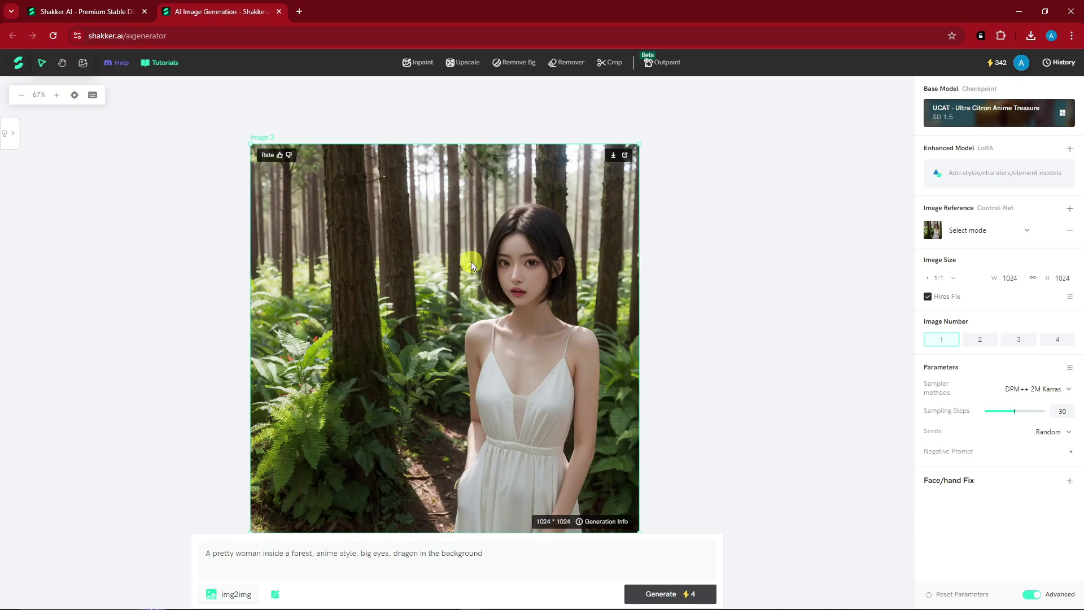
- Pan and pick a small zoom level so the dragon image and blonde portraits show together
{"action": "scroll", "coordinate": [621, 356], "scroll_direction": "down", "scroll_amount": 1}
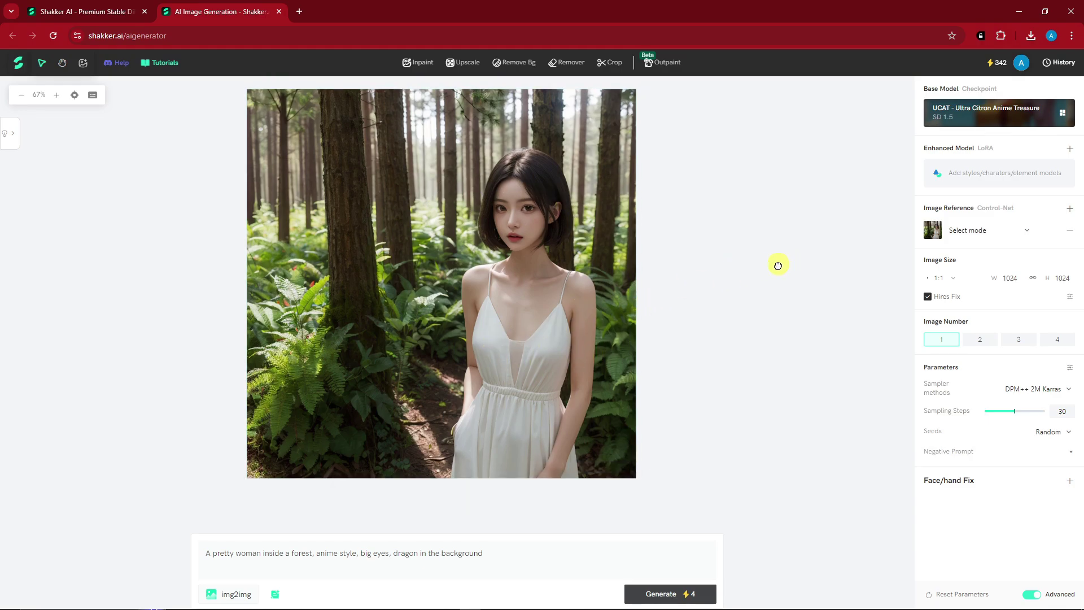
{"action": "left_click_drag", "start_coordinate": [778, 266], "coordinate": [518, 367]}
{"action": "left_click", "coordinate": [39, 94]}
{"action": "left_click", "coordinate": [28, 207]}
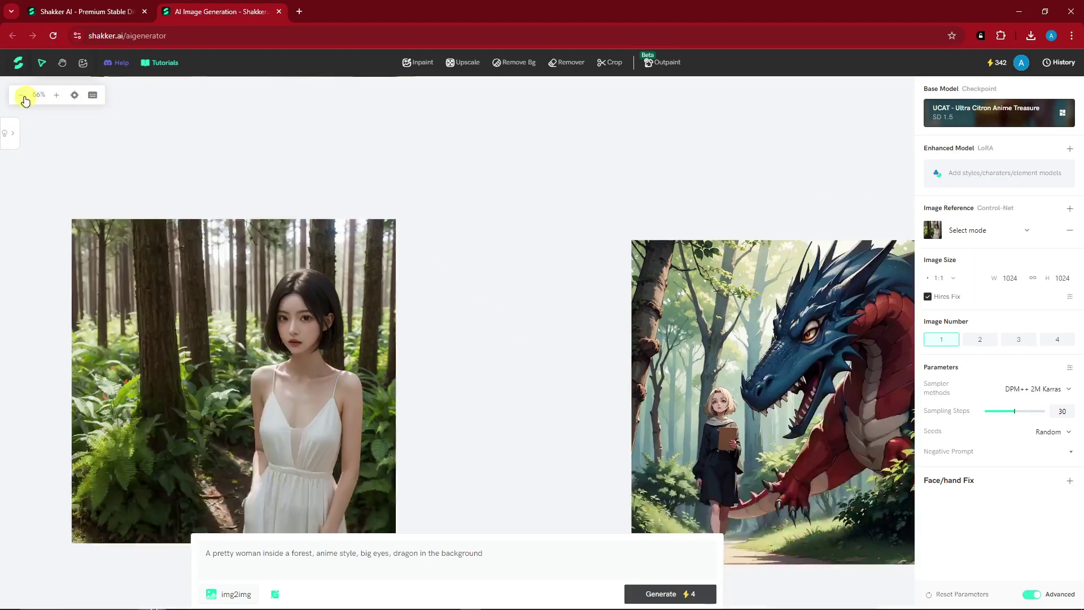
{"action": "left_click_drag", "start_coordinate": [162, 273], "coordinate": [453, 463]}
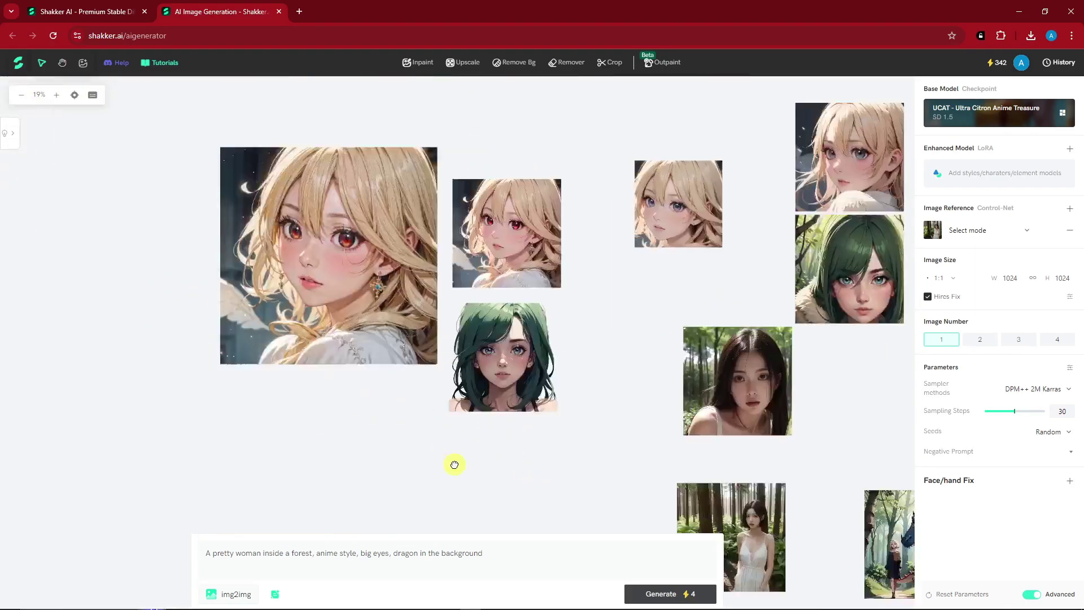